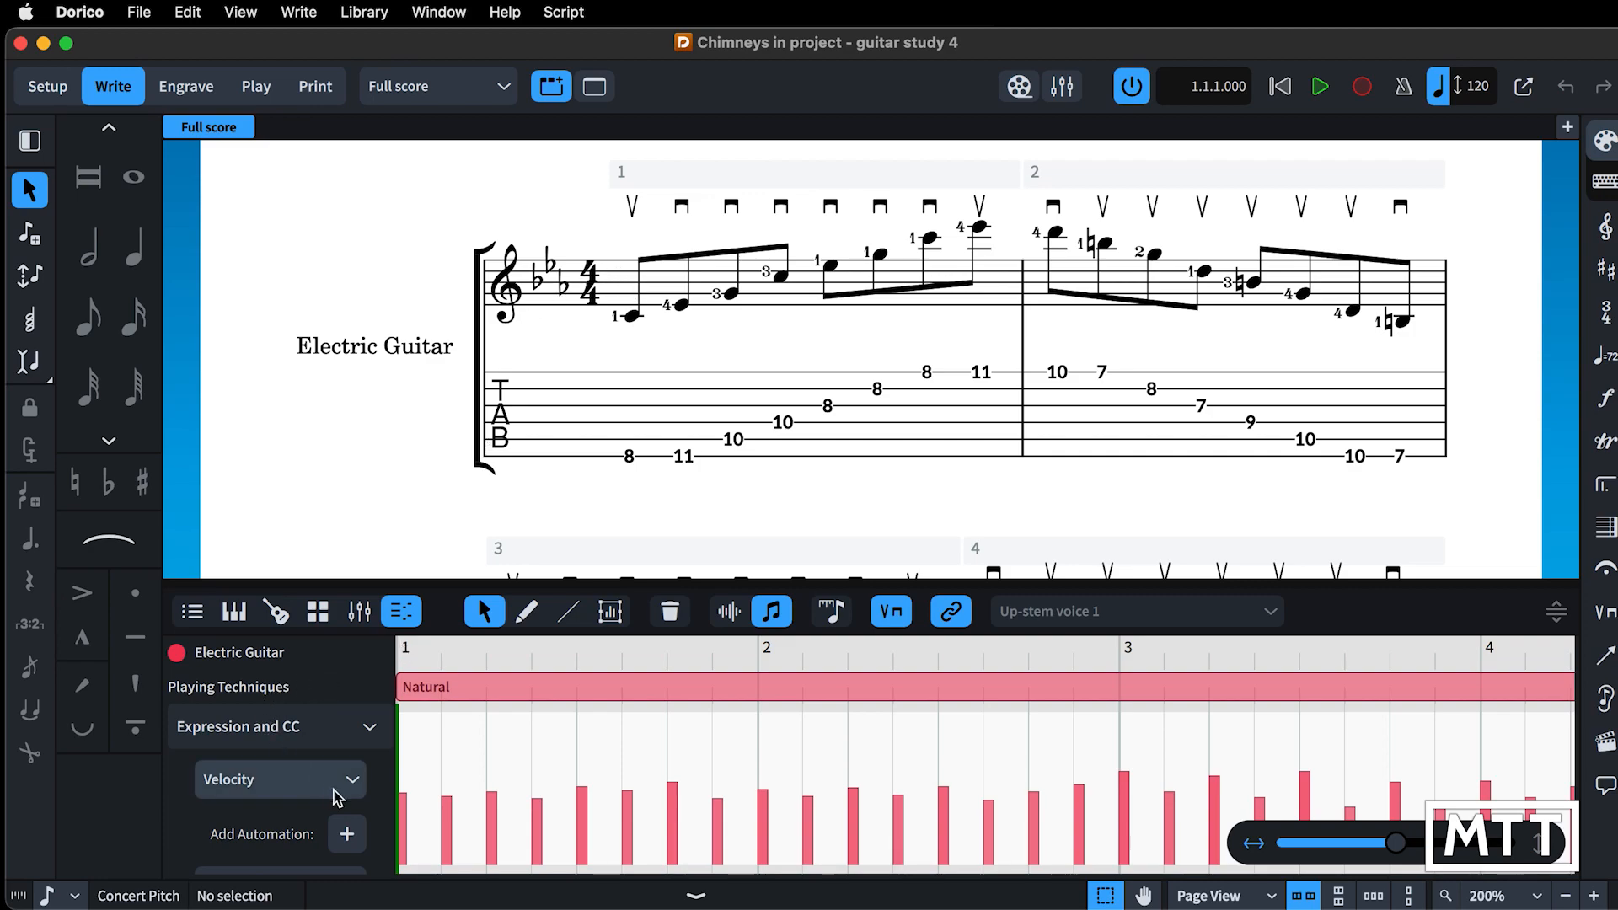
Show the Key Editor in Play mode, enlarge its lower zone upward, and return to Write mode.
left_click(260, 91)
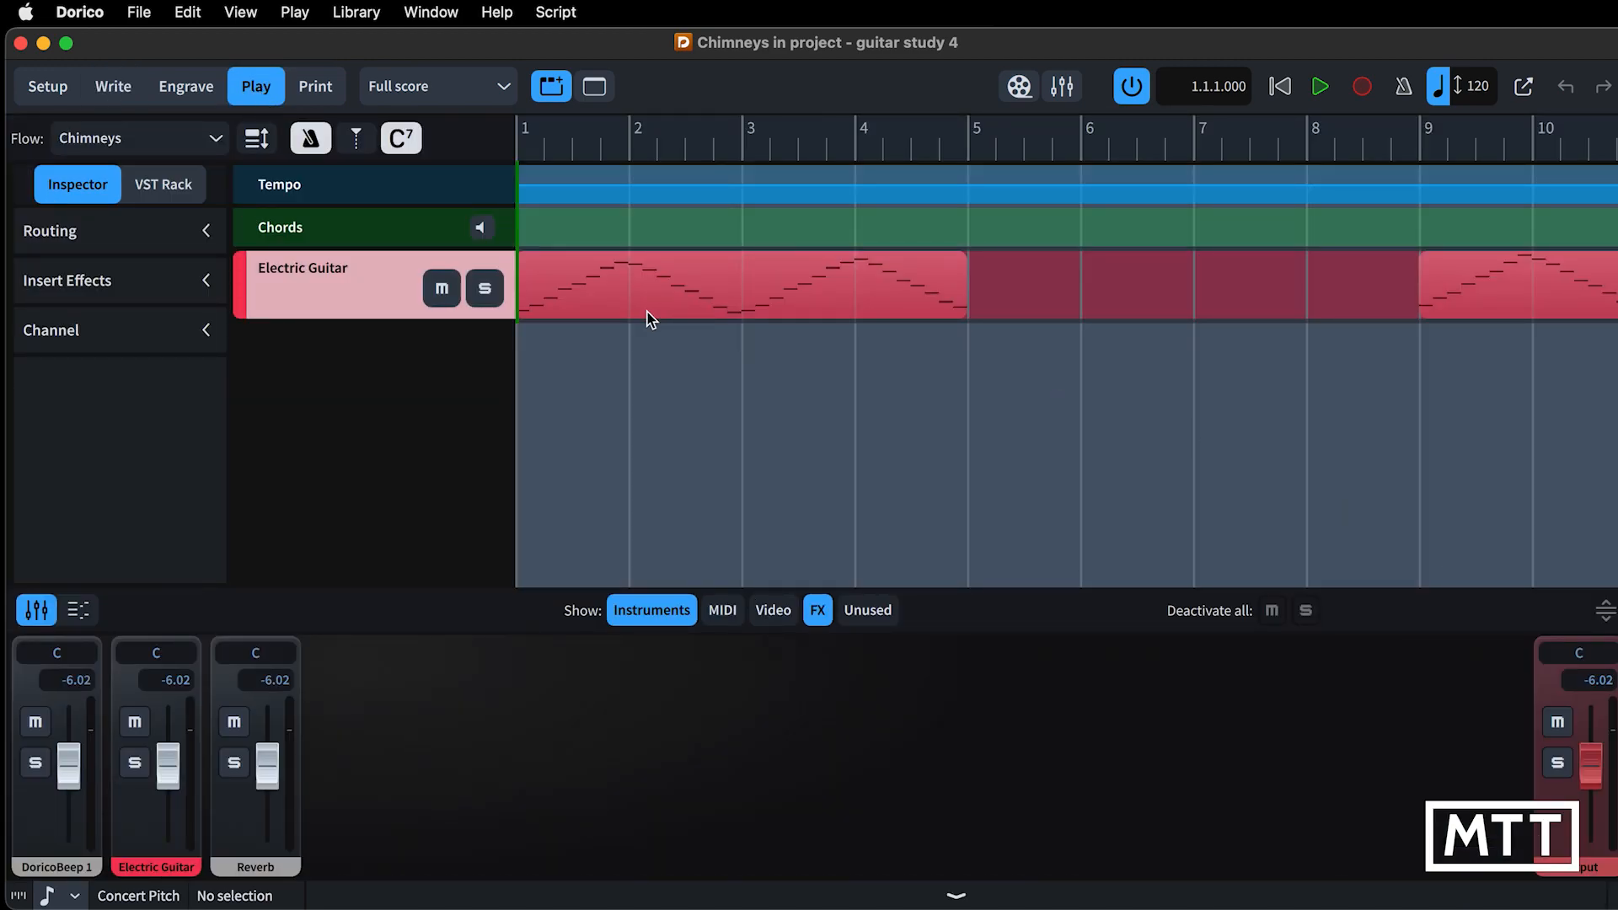
left_click(82, 610)
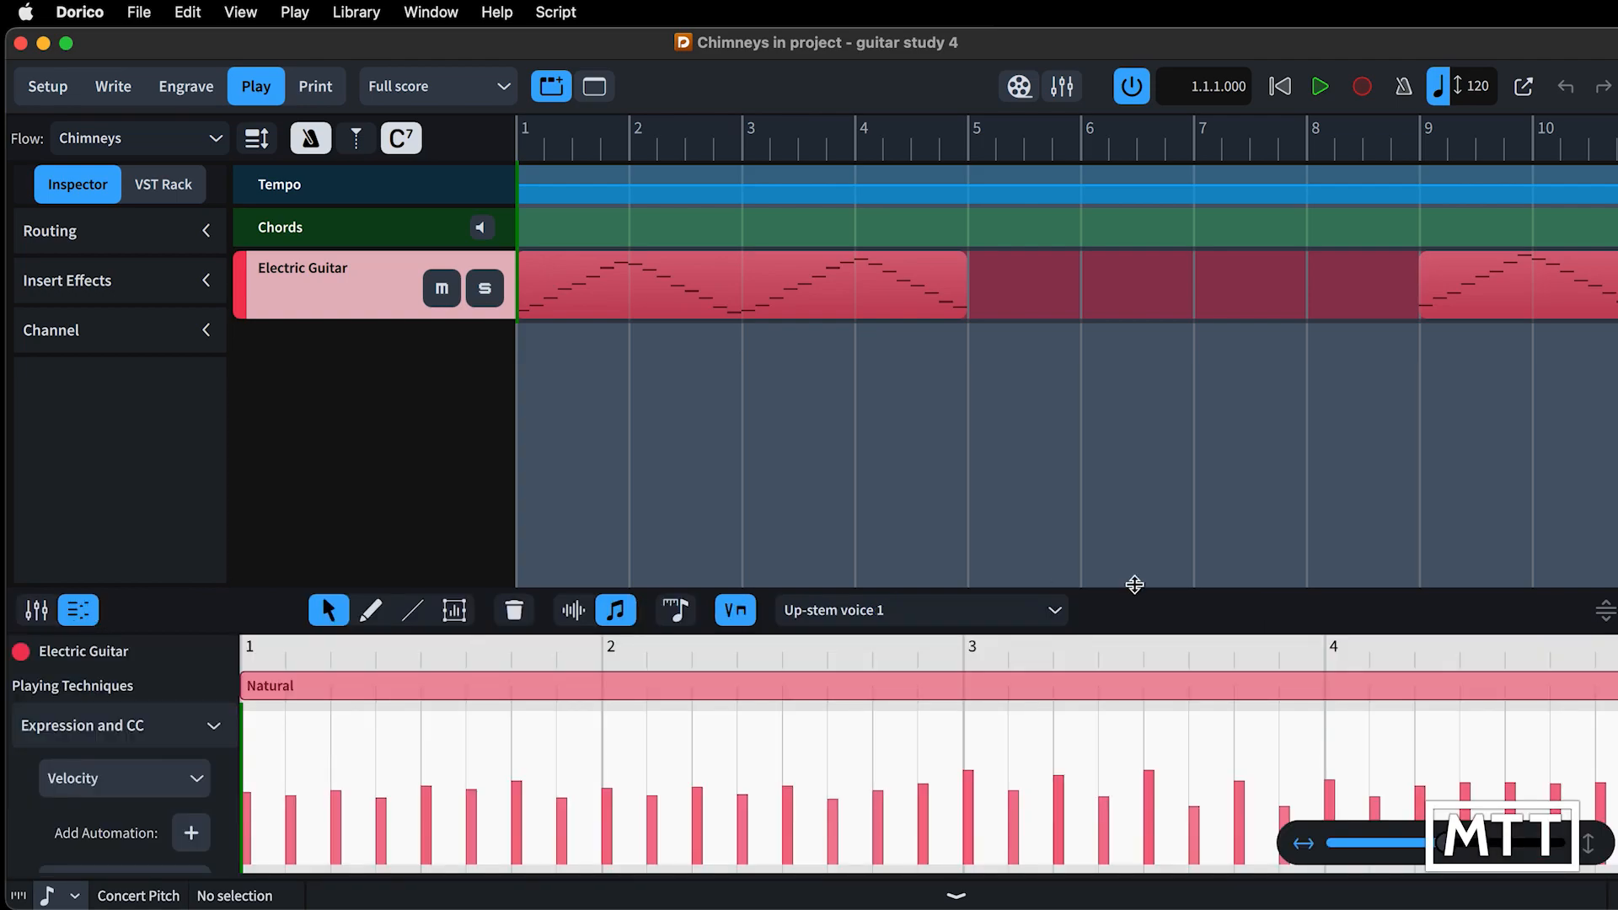
left_click_drag(1606, 610, 1612, 310)
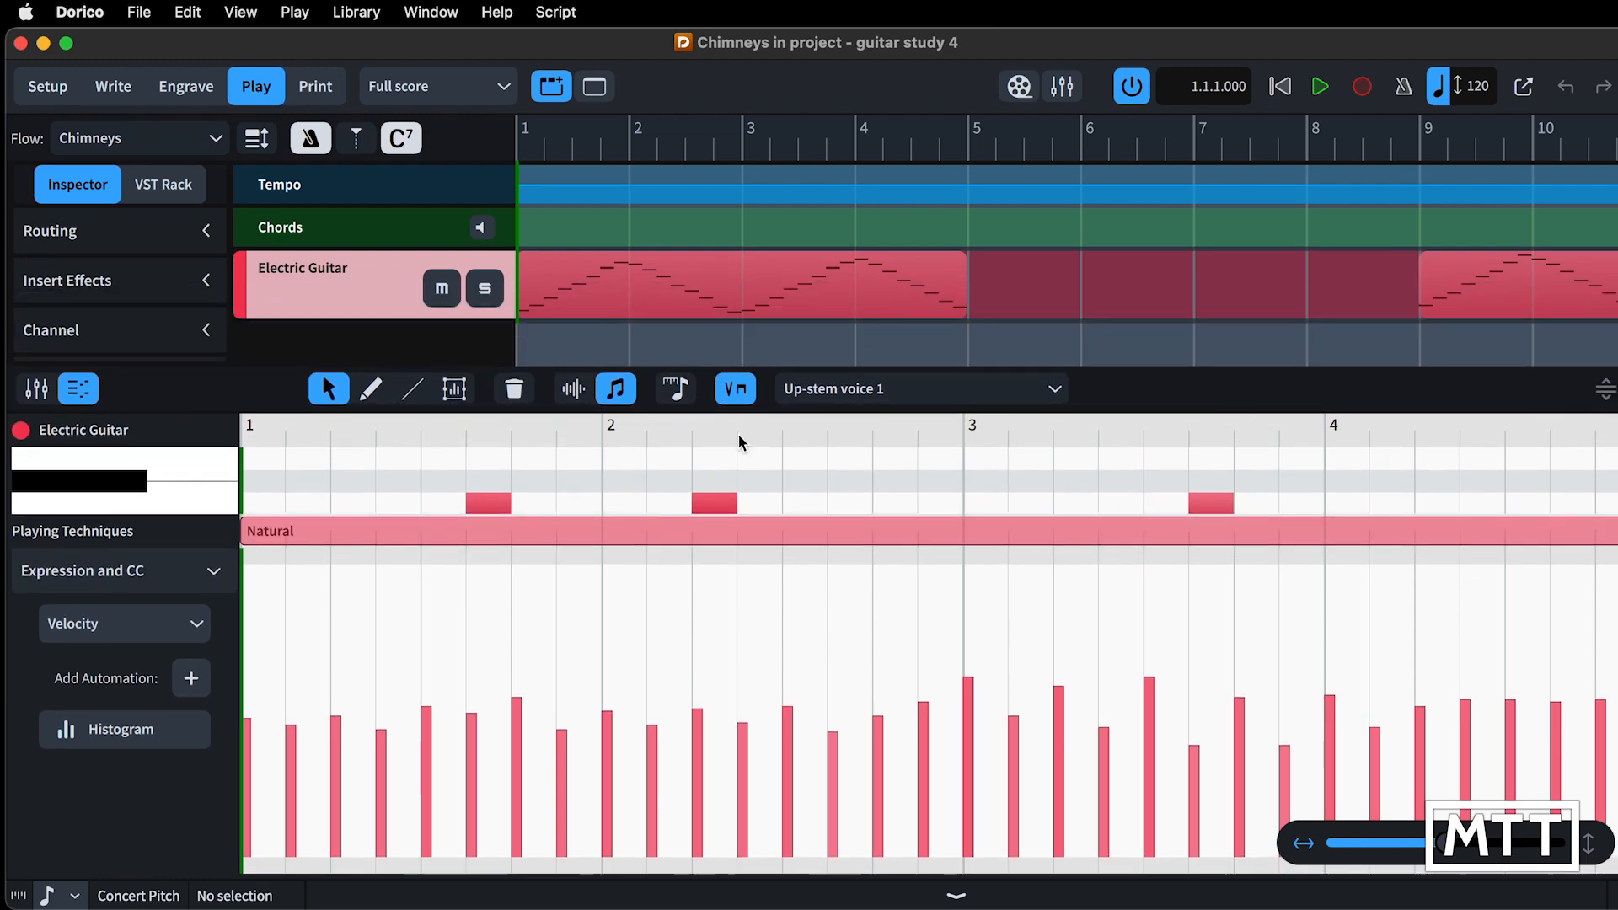
left_click(116, 97)
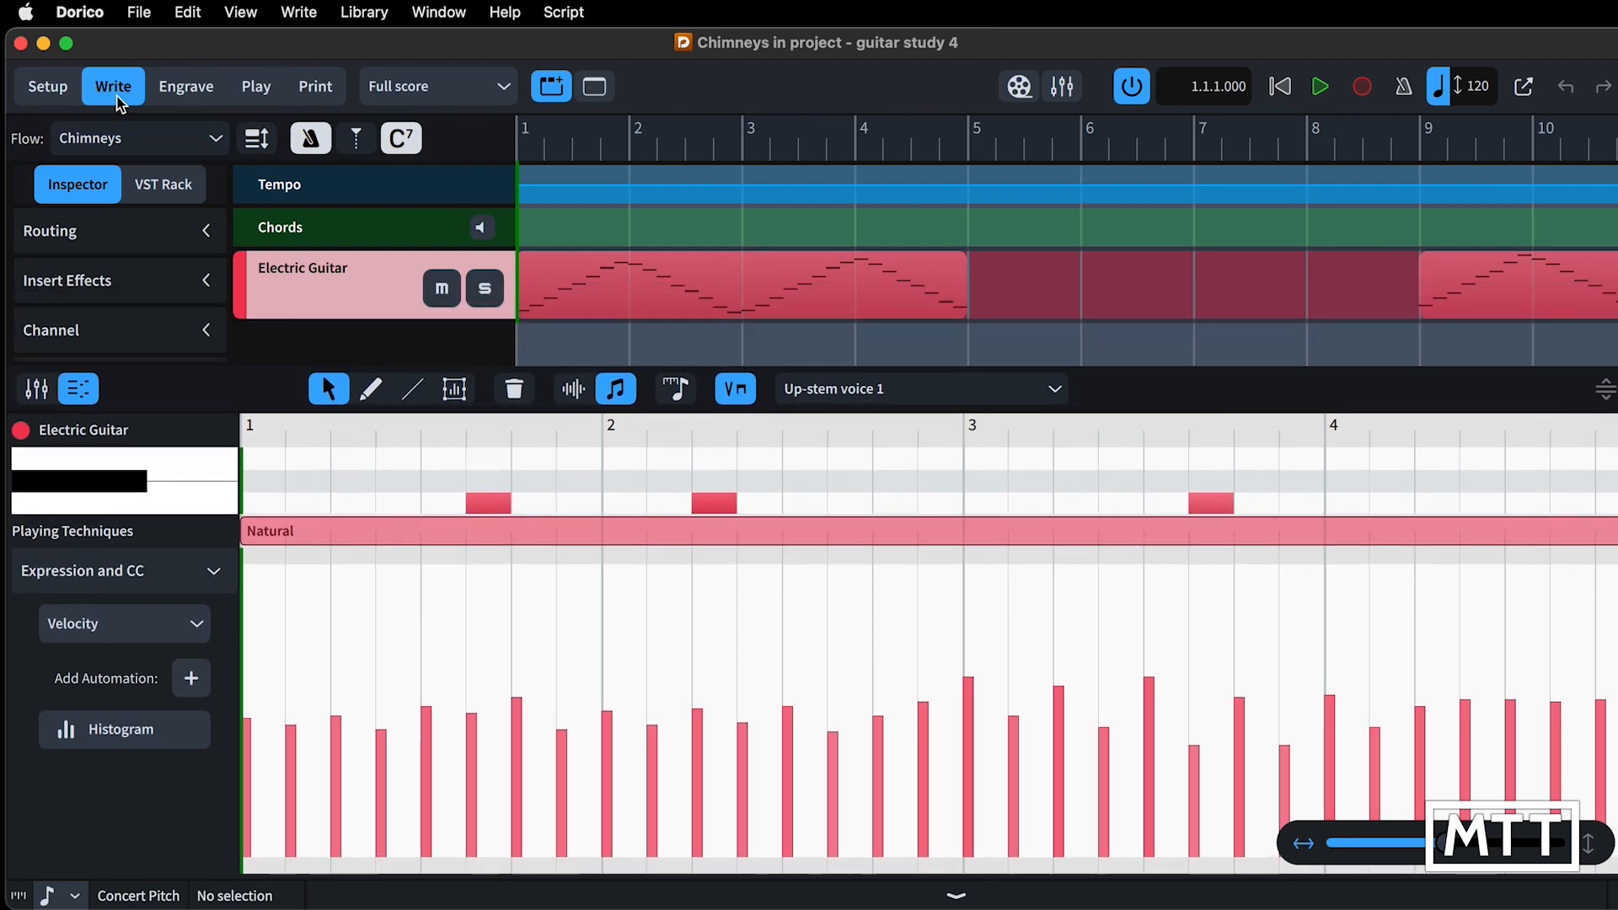
Set the Key Editor's Expression and CC lane to Dynamics for the Electric Guitar.
scroll(632, 284, "down", 3)
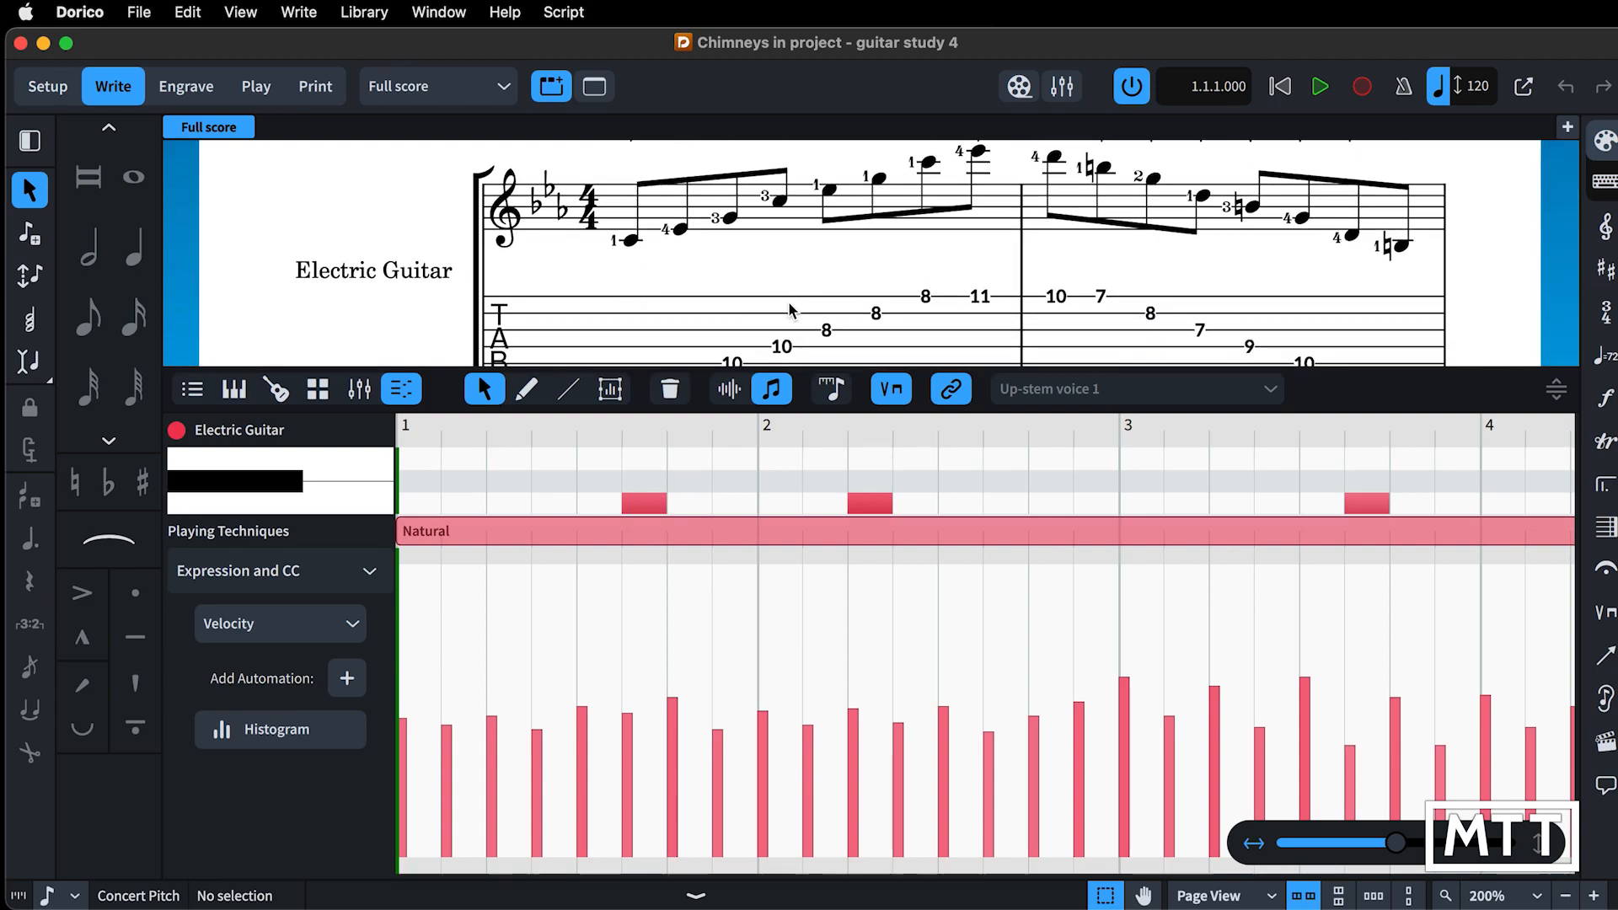
left_click(352, 628)
left_click(257, 735)
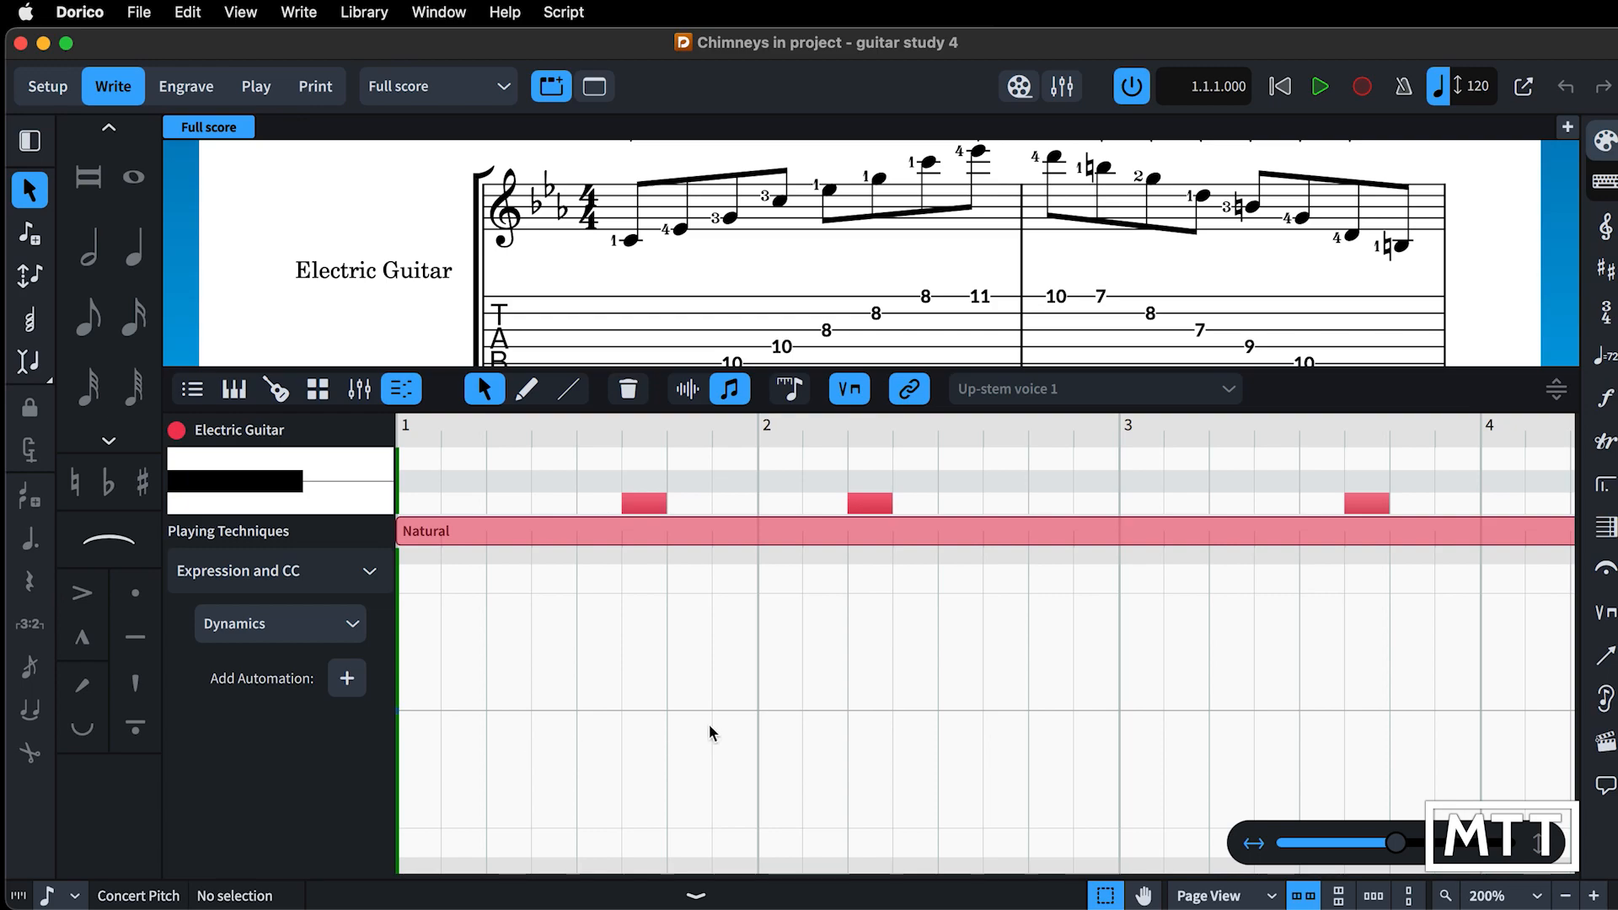
Add a p dynamic to the first note of bar 1 on the Electric Guitar staff.
left_click(1603, 401)
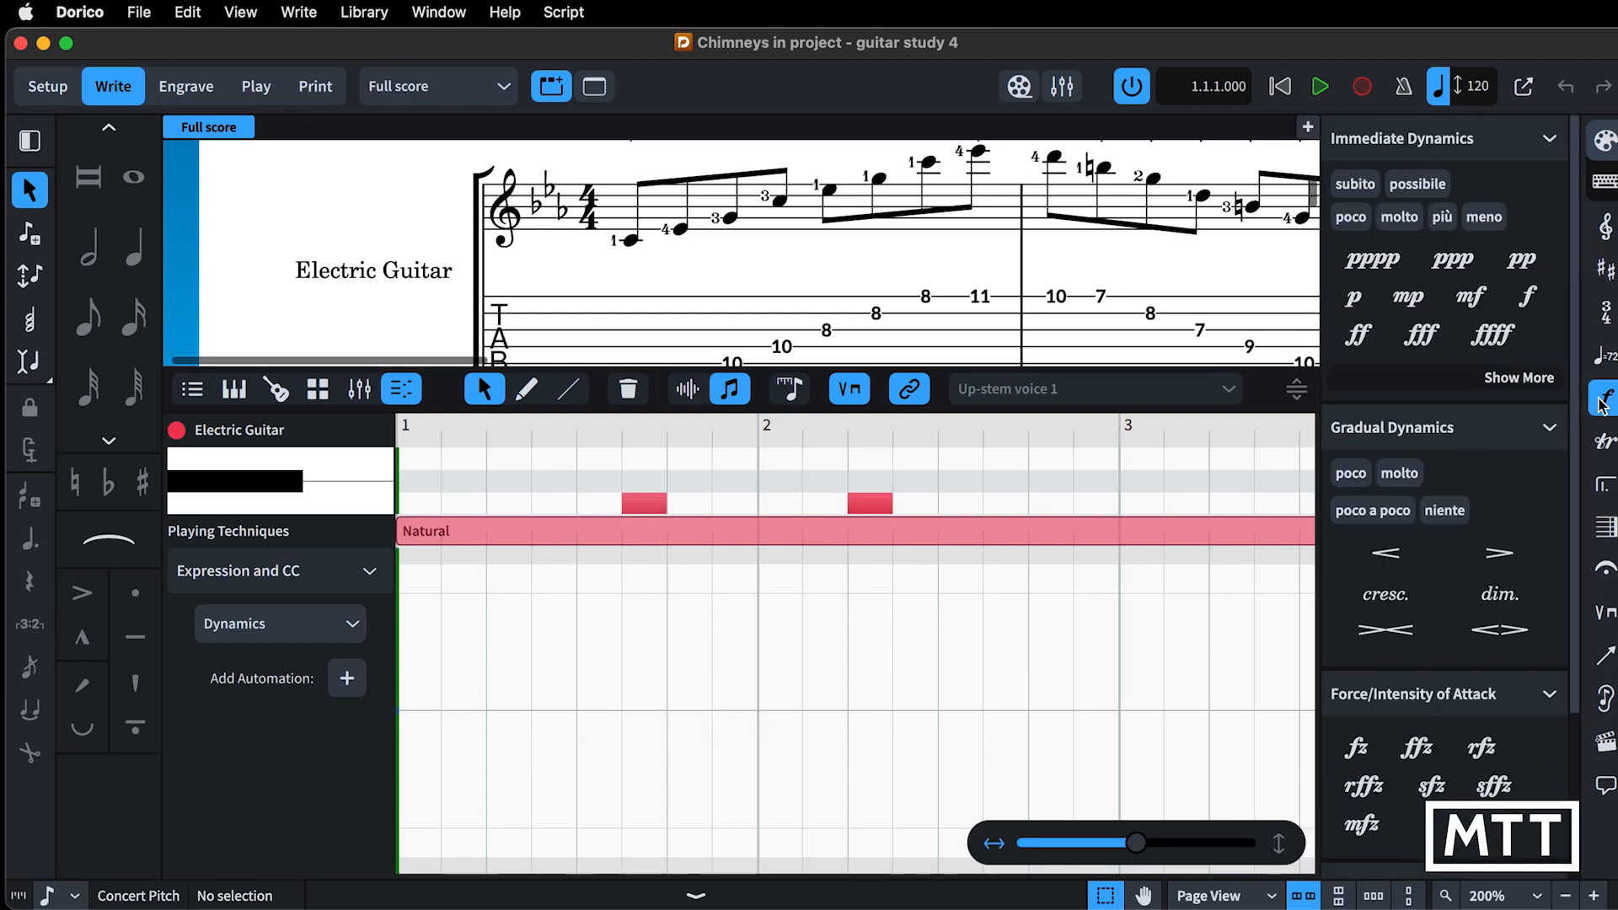
left_click(1355, 299)
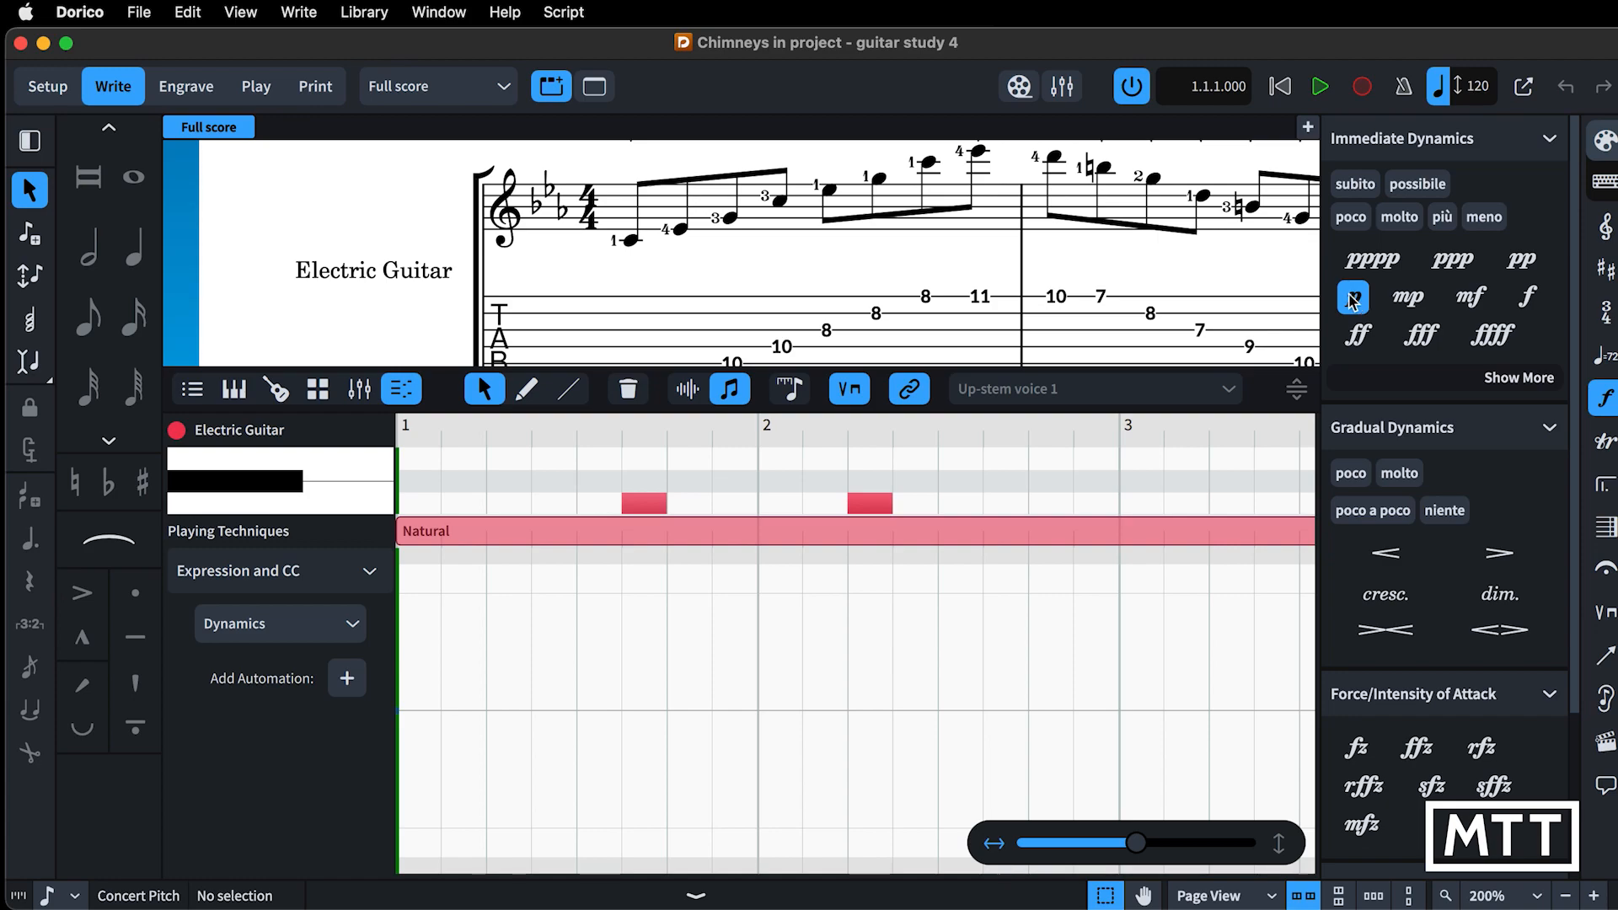
left_click(636, 244)
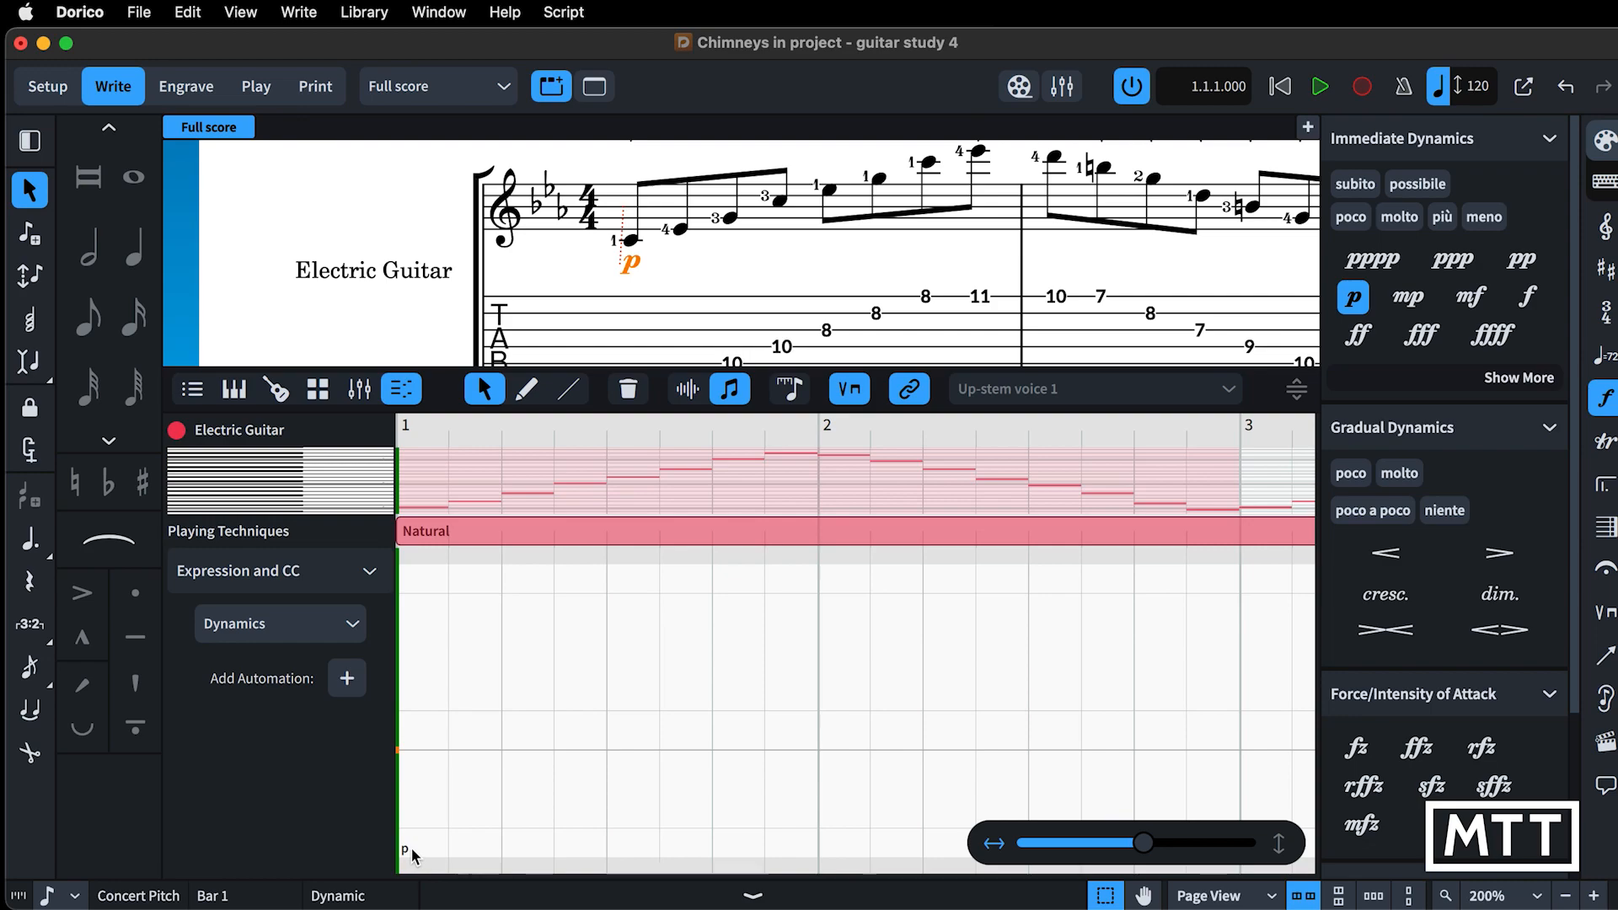
key("Escape")
Add an f dynamic to the first note of bar 2 and raise its level slightly in the Dynamics lane.
left_click(1528, 296)
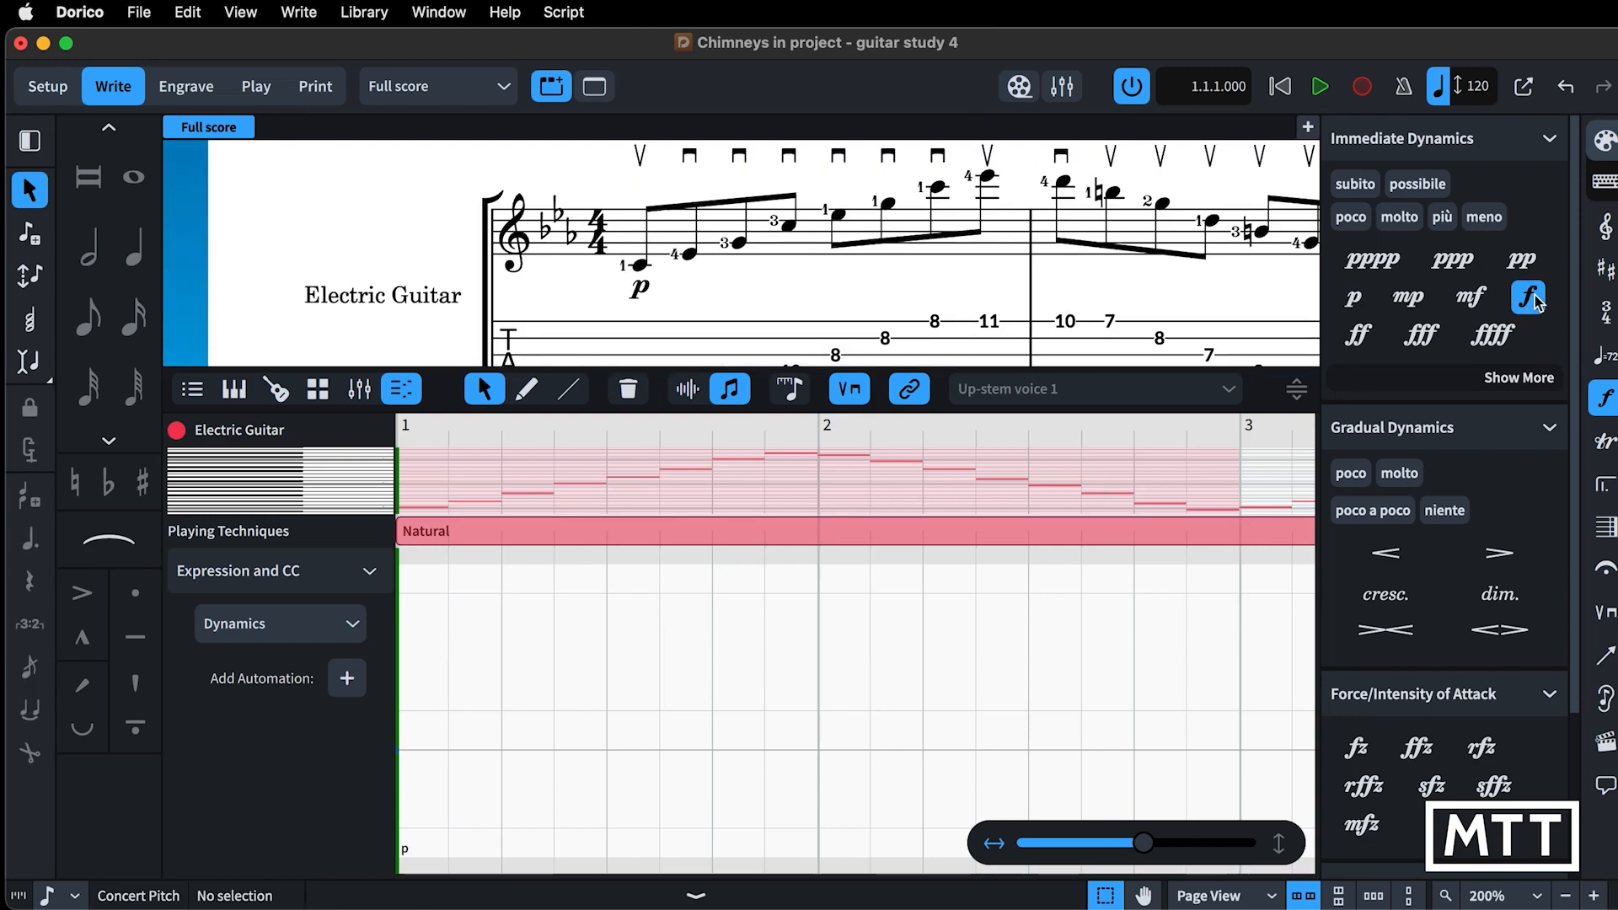
left_click(1134, 261)
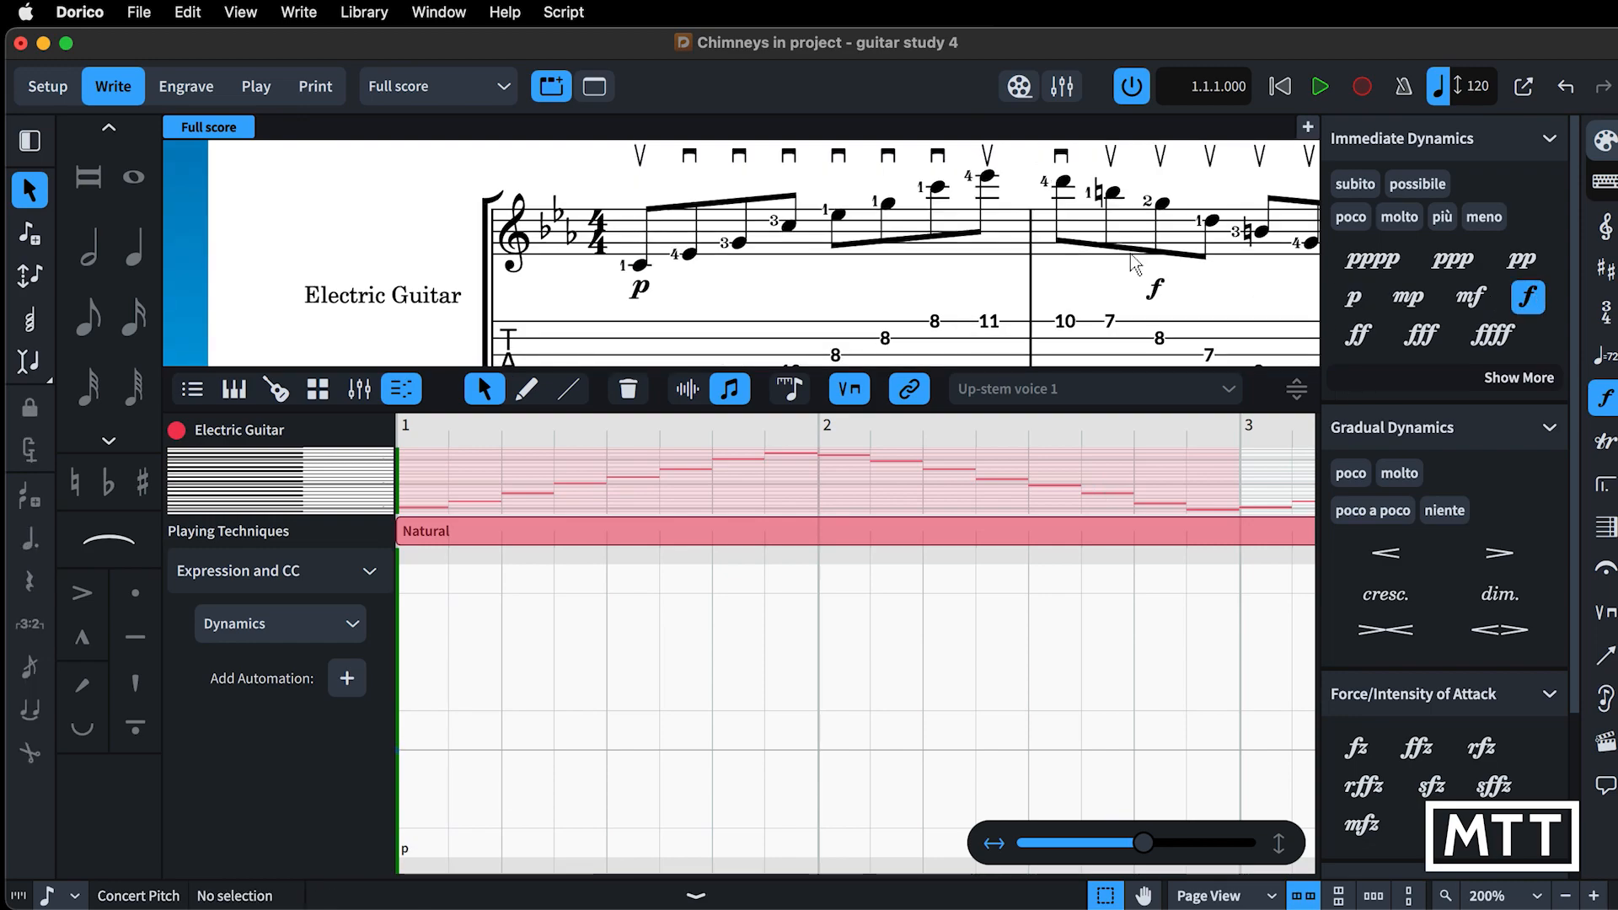
left_click(1069, 192)
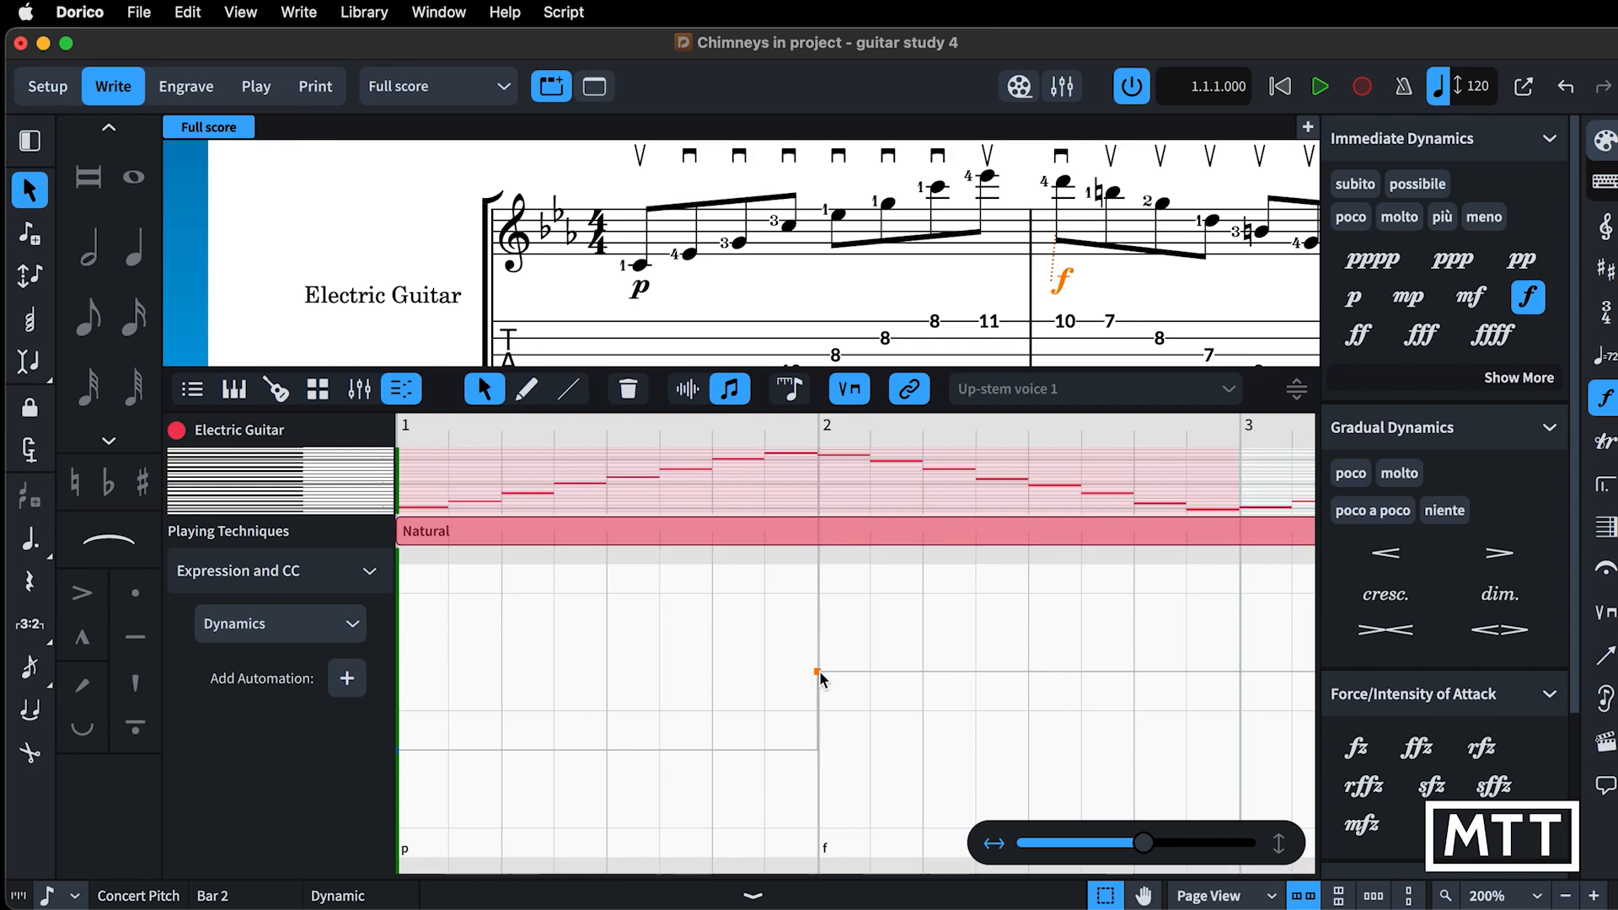
mouse_move(819, 671)
left_mouse_down()
mouse_move(821, 636)
mouse_move(818, 667)
left_mouse_up()
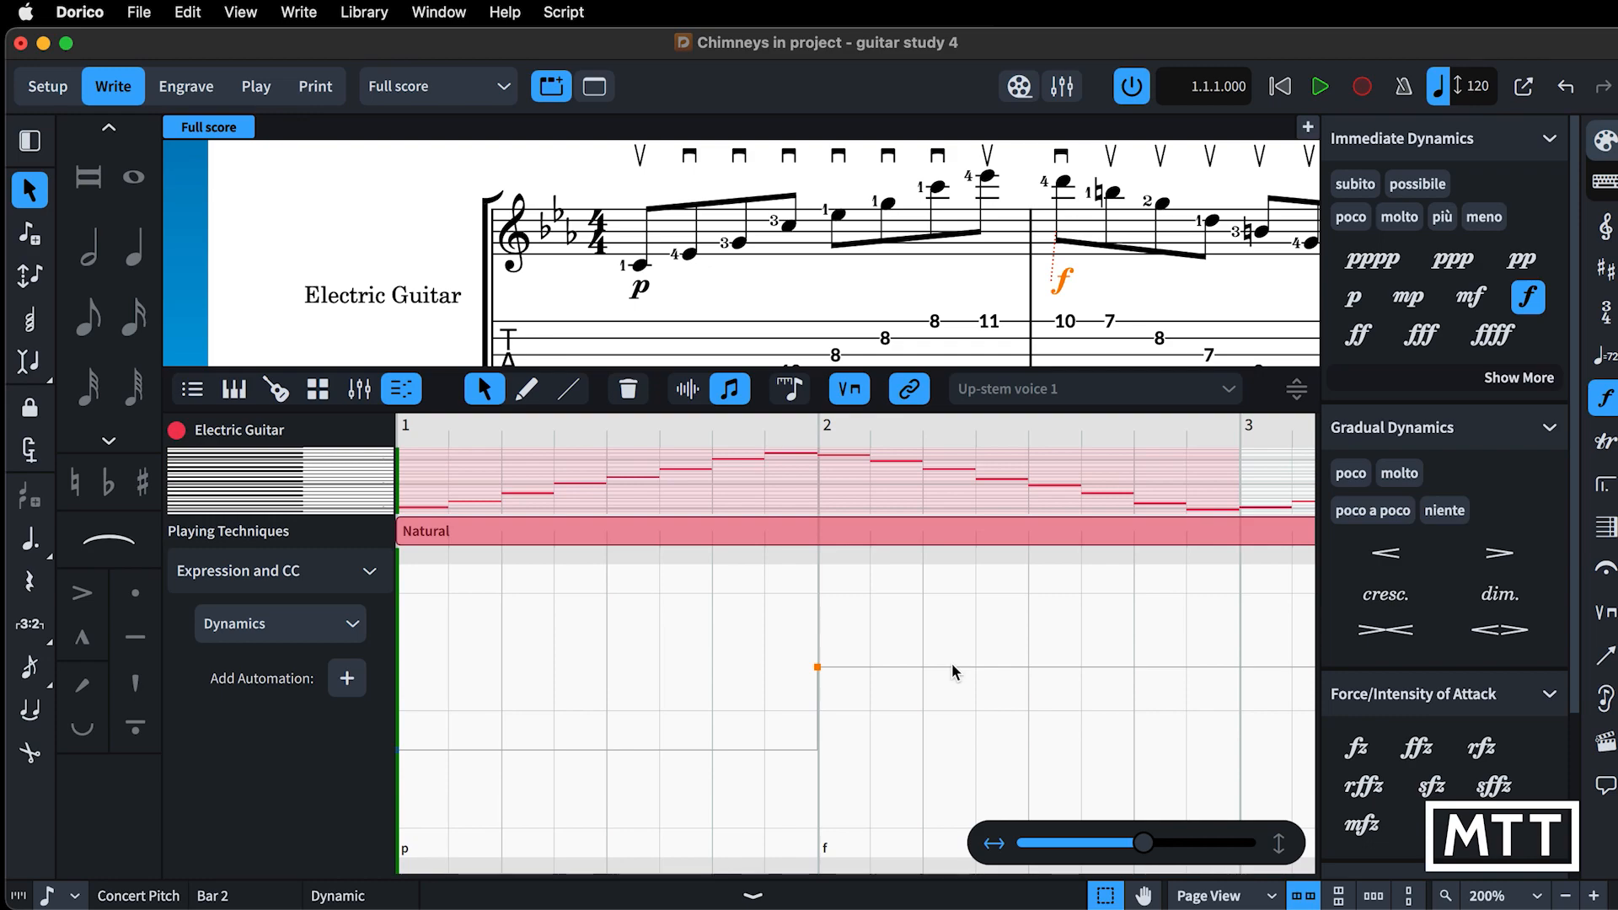
Add a crescendo hairpin after the f in bar 2 and move both to start on the bar's third eighth note.
left_click(1390, 554)
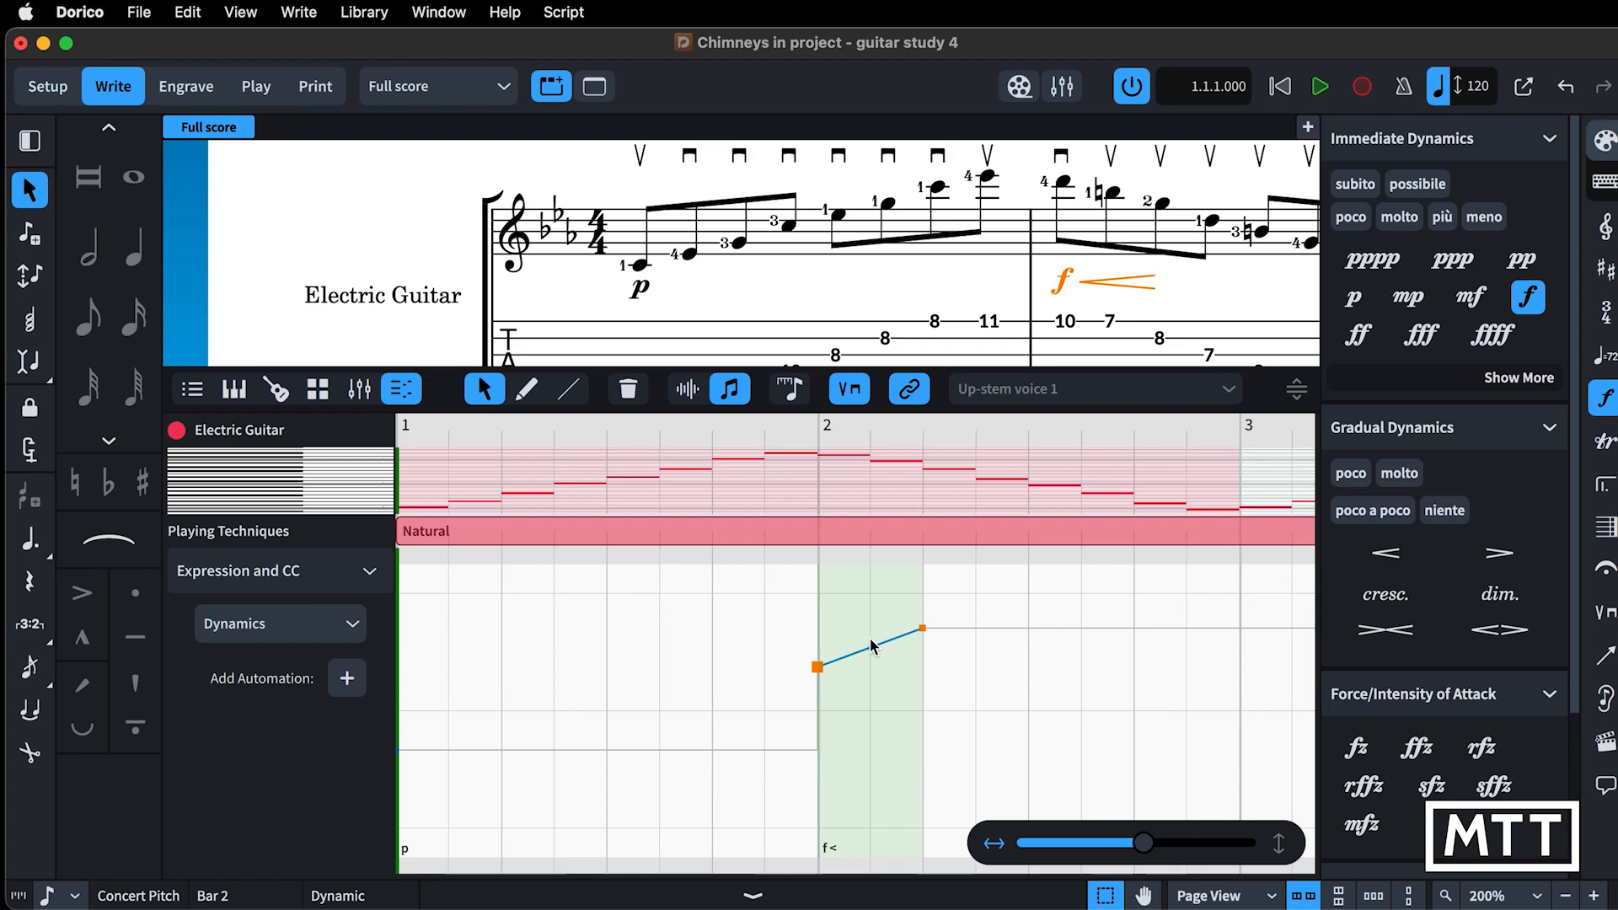
left_click(817, 666)
left_click_drag(817, 666, 881, 662)
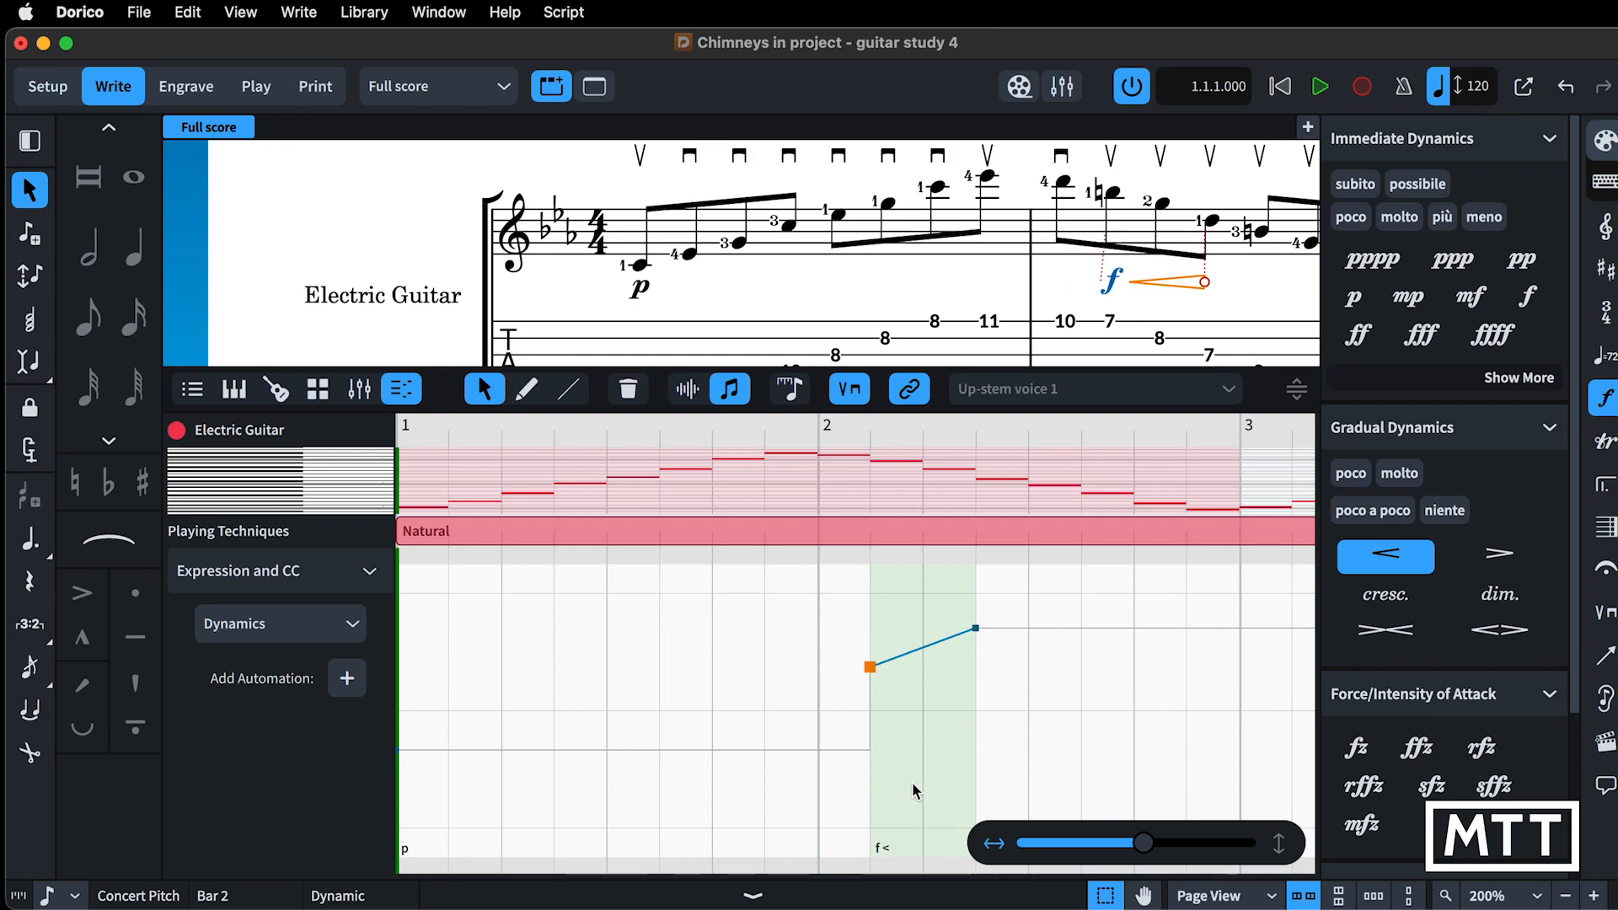
left_click_drag(877, 666, 926, 666)
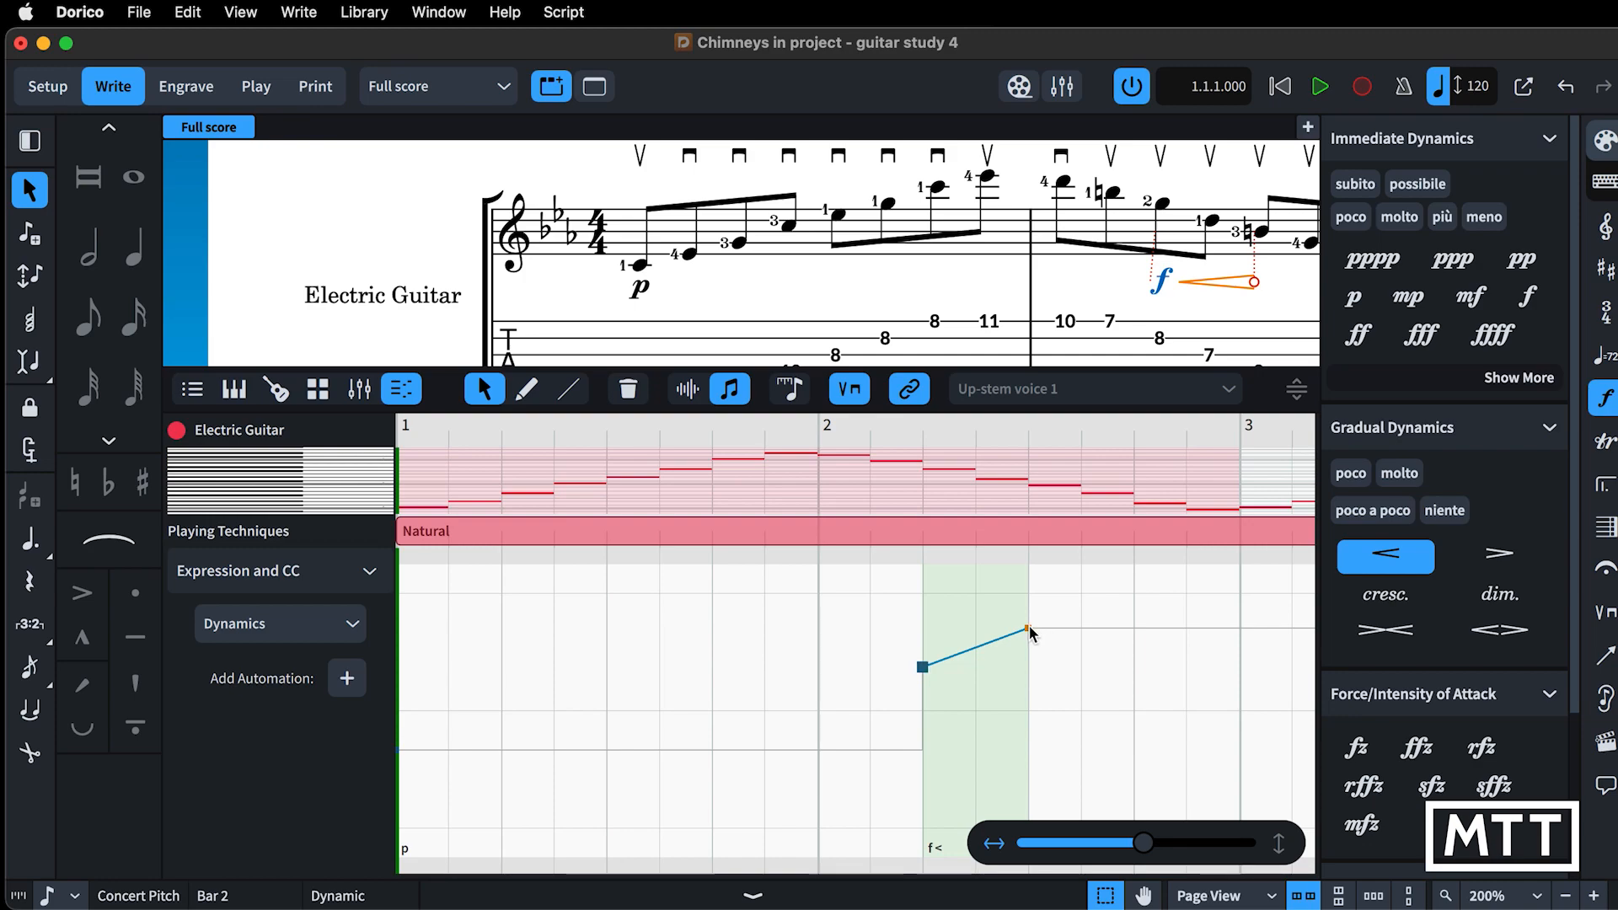
Raise the end level of bar 2's crescendo, lengthen the hairpin by an eighth note, and shorten it by the same amount.
mouse_move(1030, 632)
left_mouse_down()
mouse_move(1138, 621)
mouse_move(1142, 662)
mouse_move(1136, 610)
mouse_move(1043, 621)
left_mouse_up()
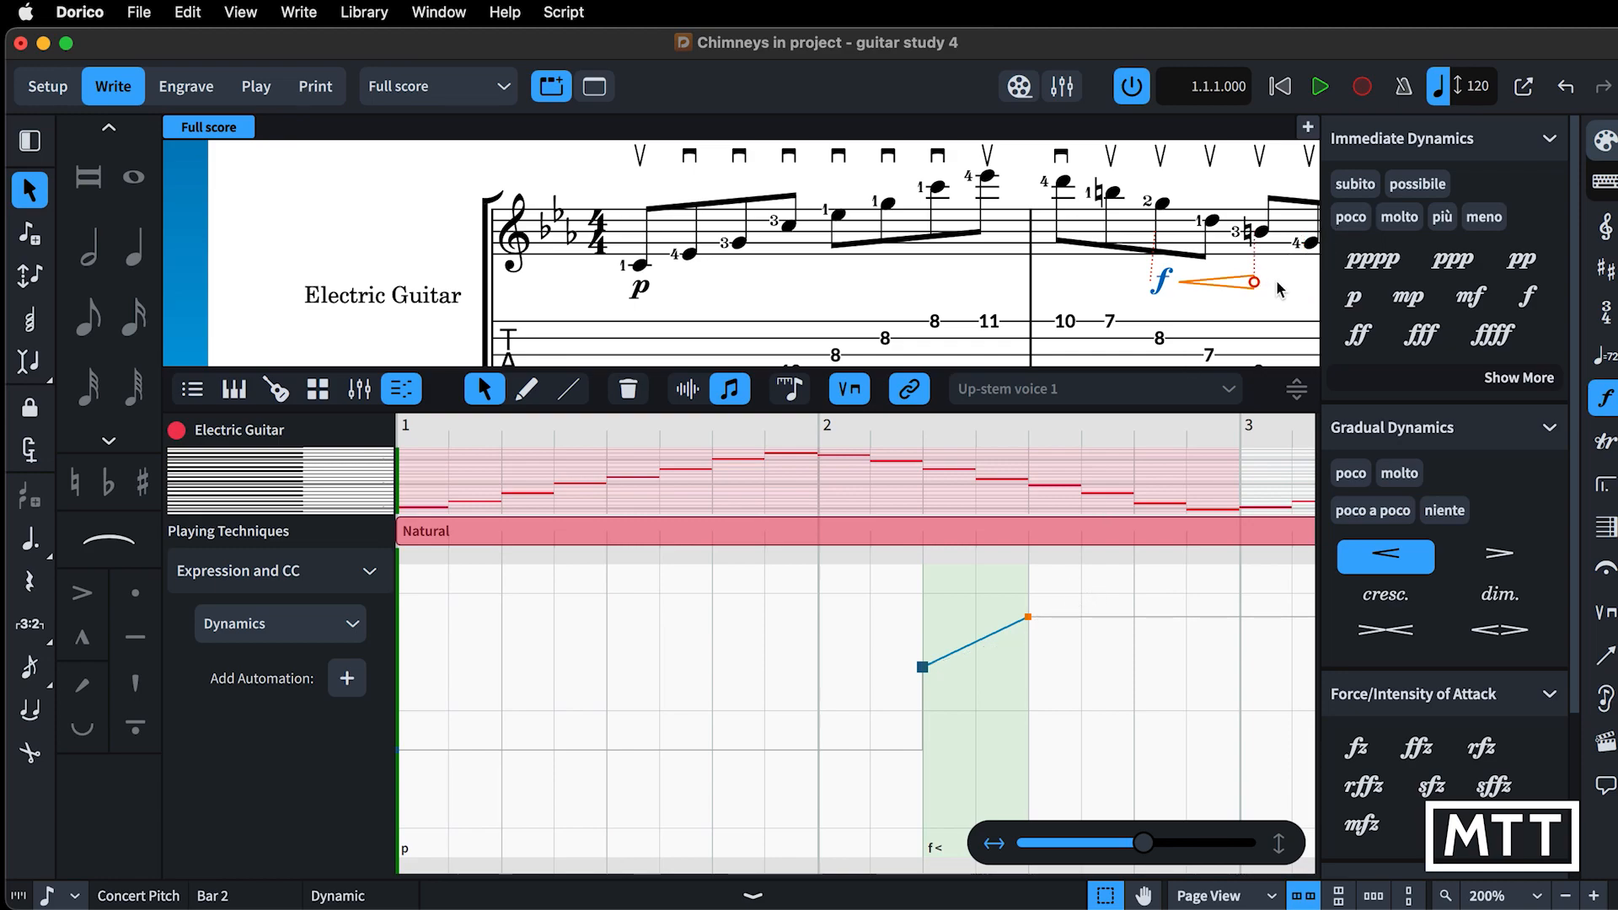
key("alt+shift+Right")
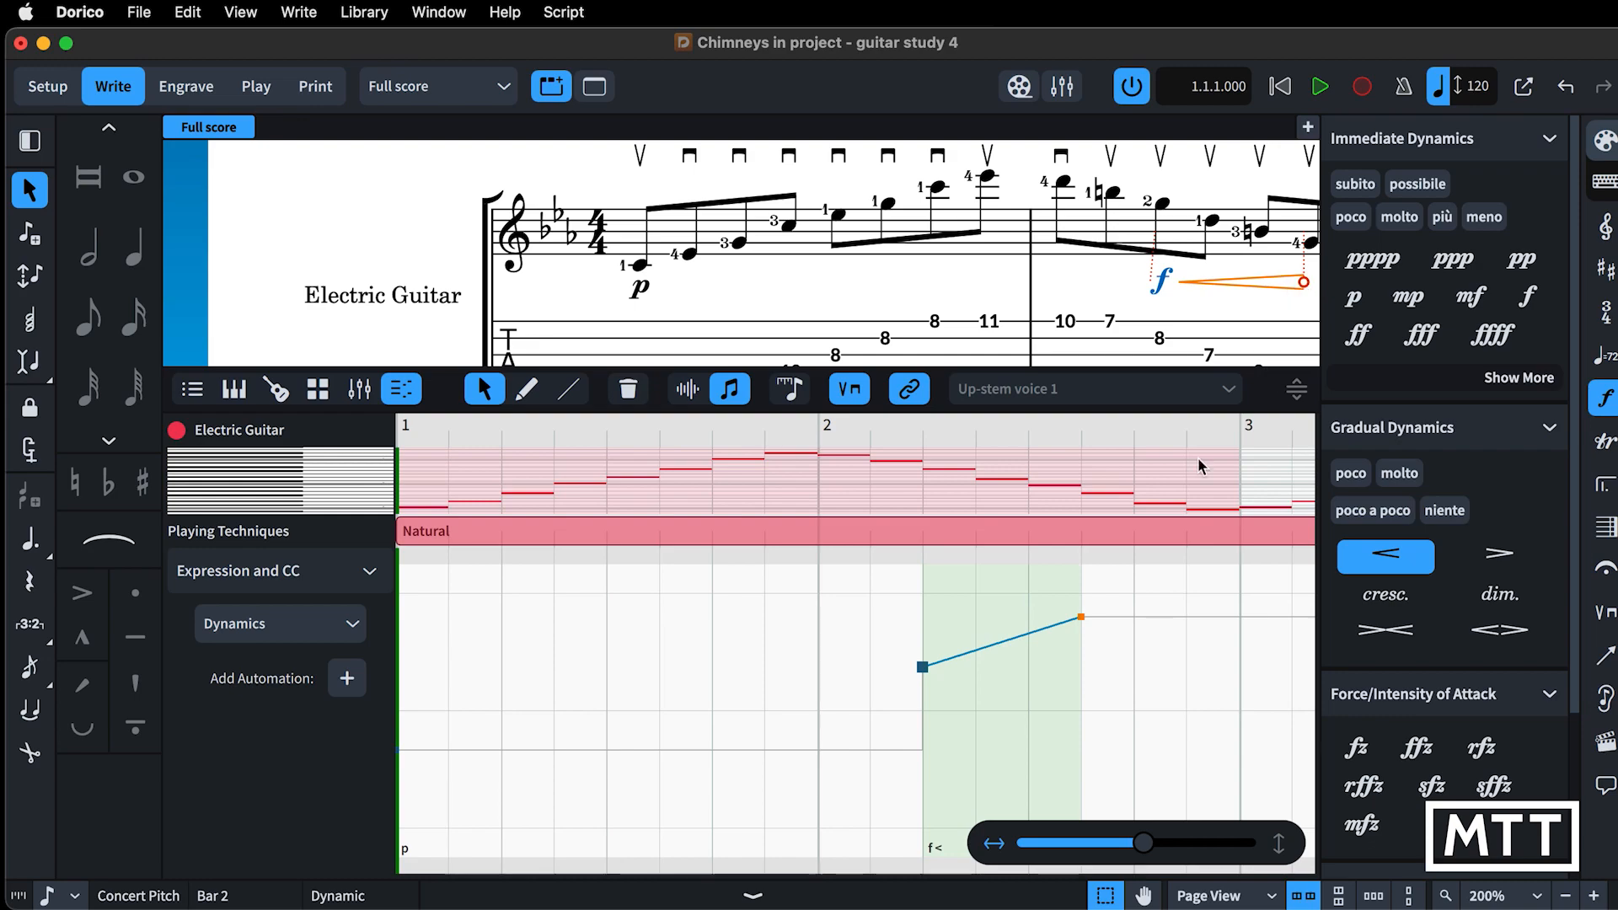
left_click_drag(1082, 622, 1035, 620)
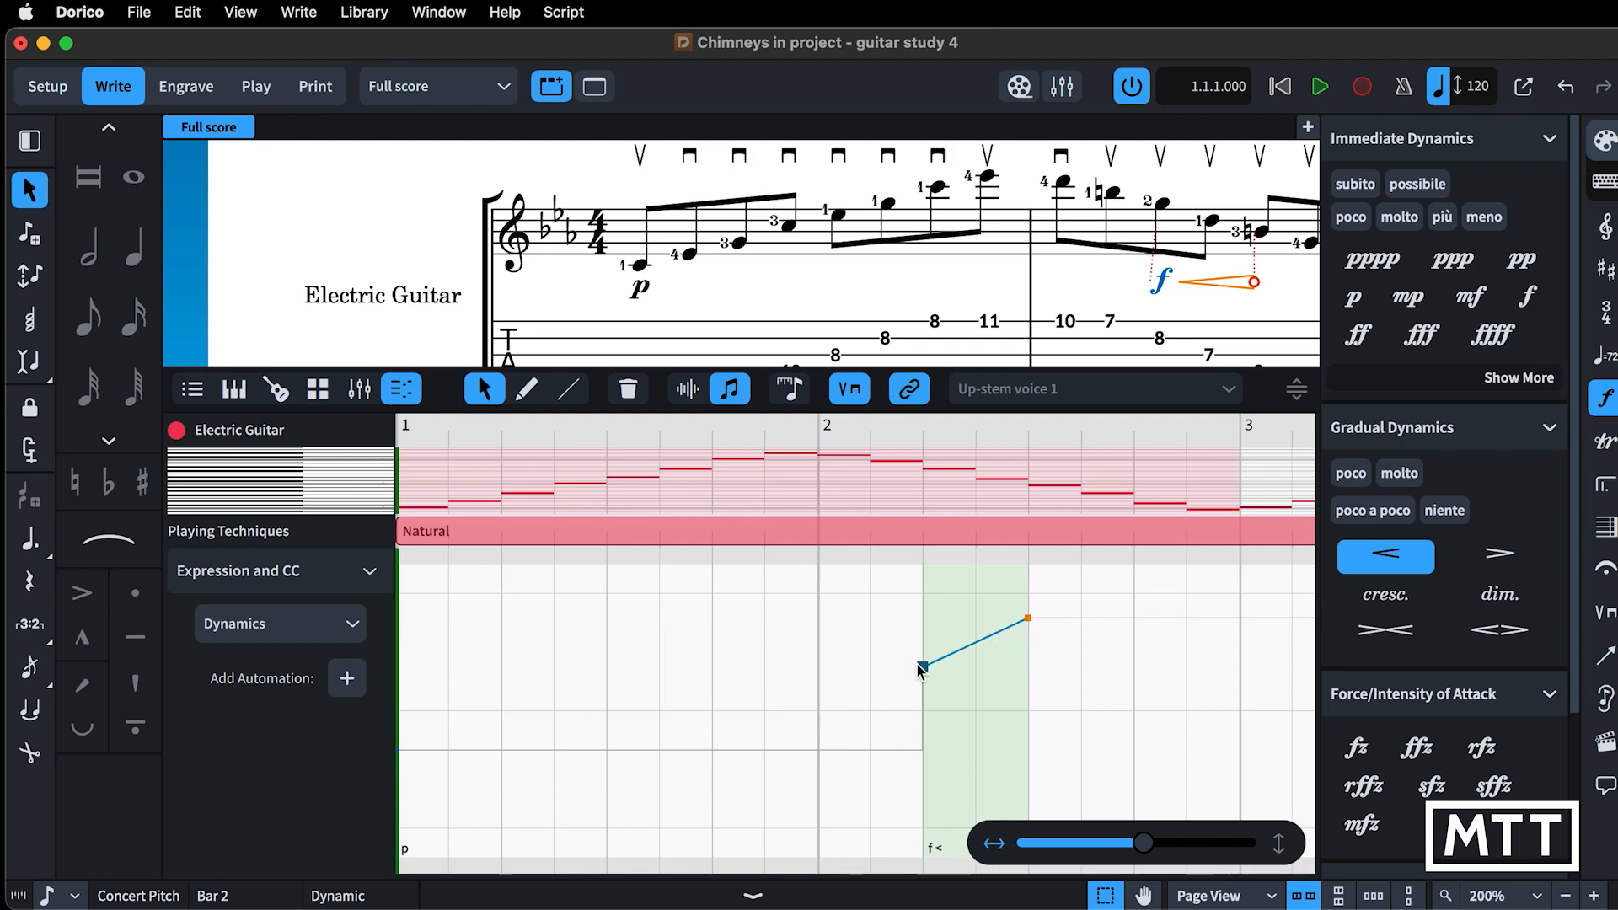
mouse_move(923, 667)
left_mouse_down()
mouse_move(921, 733)
mouse_move(921, 662)
mouse_move(982, 662)
mouse_move(921, 656)
mouse_move(966, 657)
mouse_move(938, 638)
mouse_move(950, 665)
mouse_move(901, 668)
mouse_move(939, 672)
mouse_move(932, 620)
mouse_move(930, 672)
left_mouse_up()
left_click(885, 660)
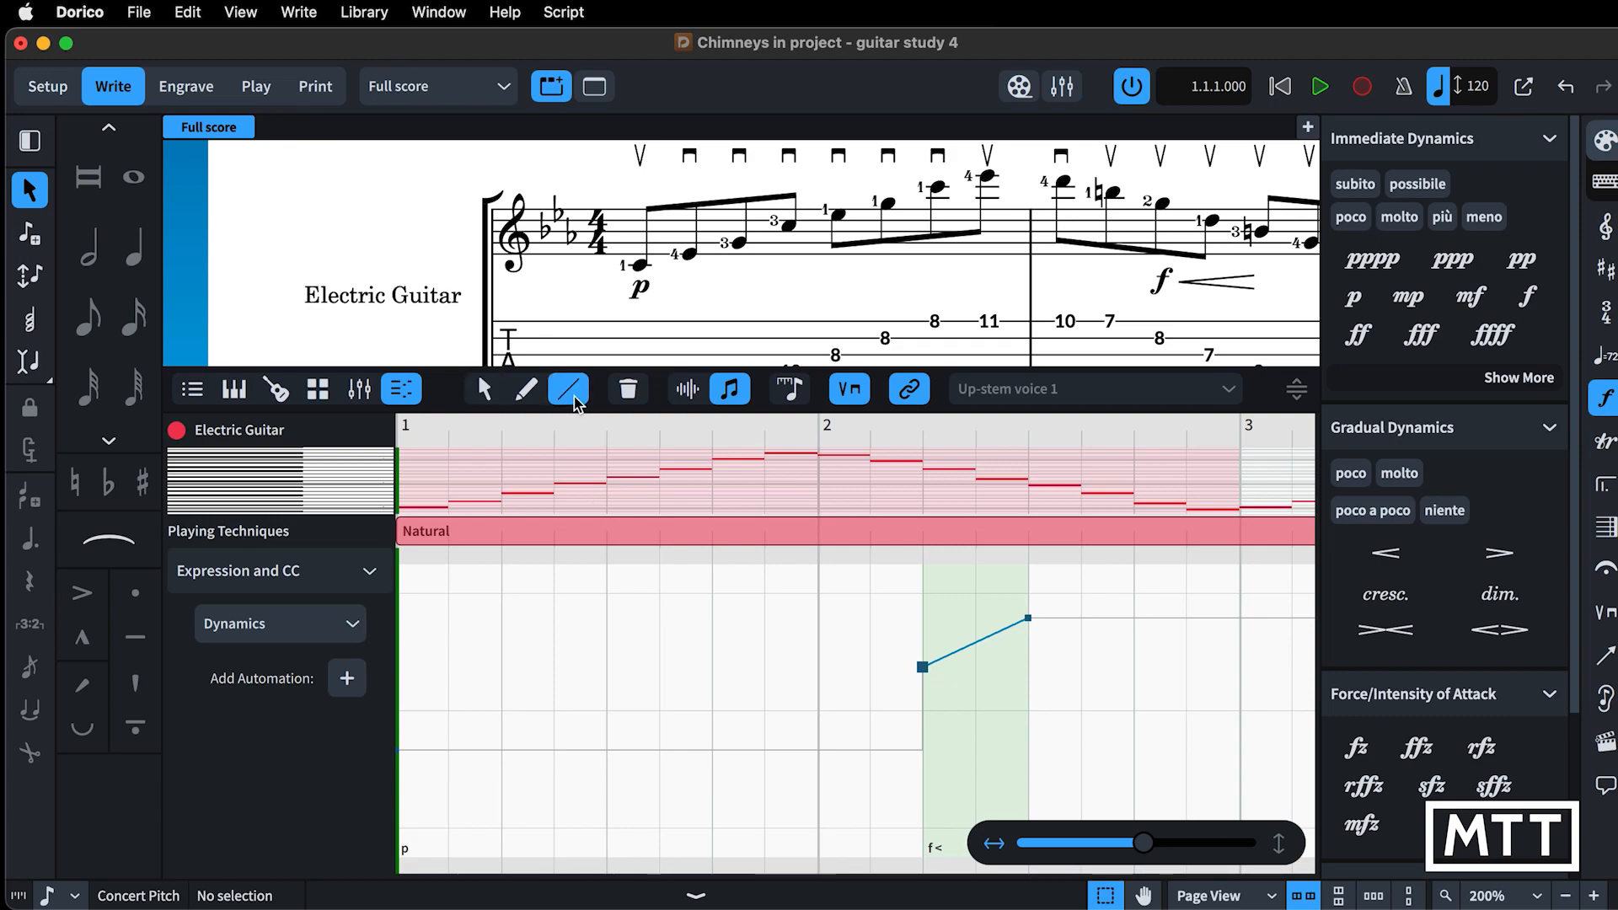
Draw a rising linear ramp across bar 1 in the Dynamics lane and pull its end point earlier in the bar.
left_click_drag(541, 732, 804, 674)
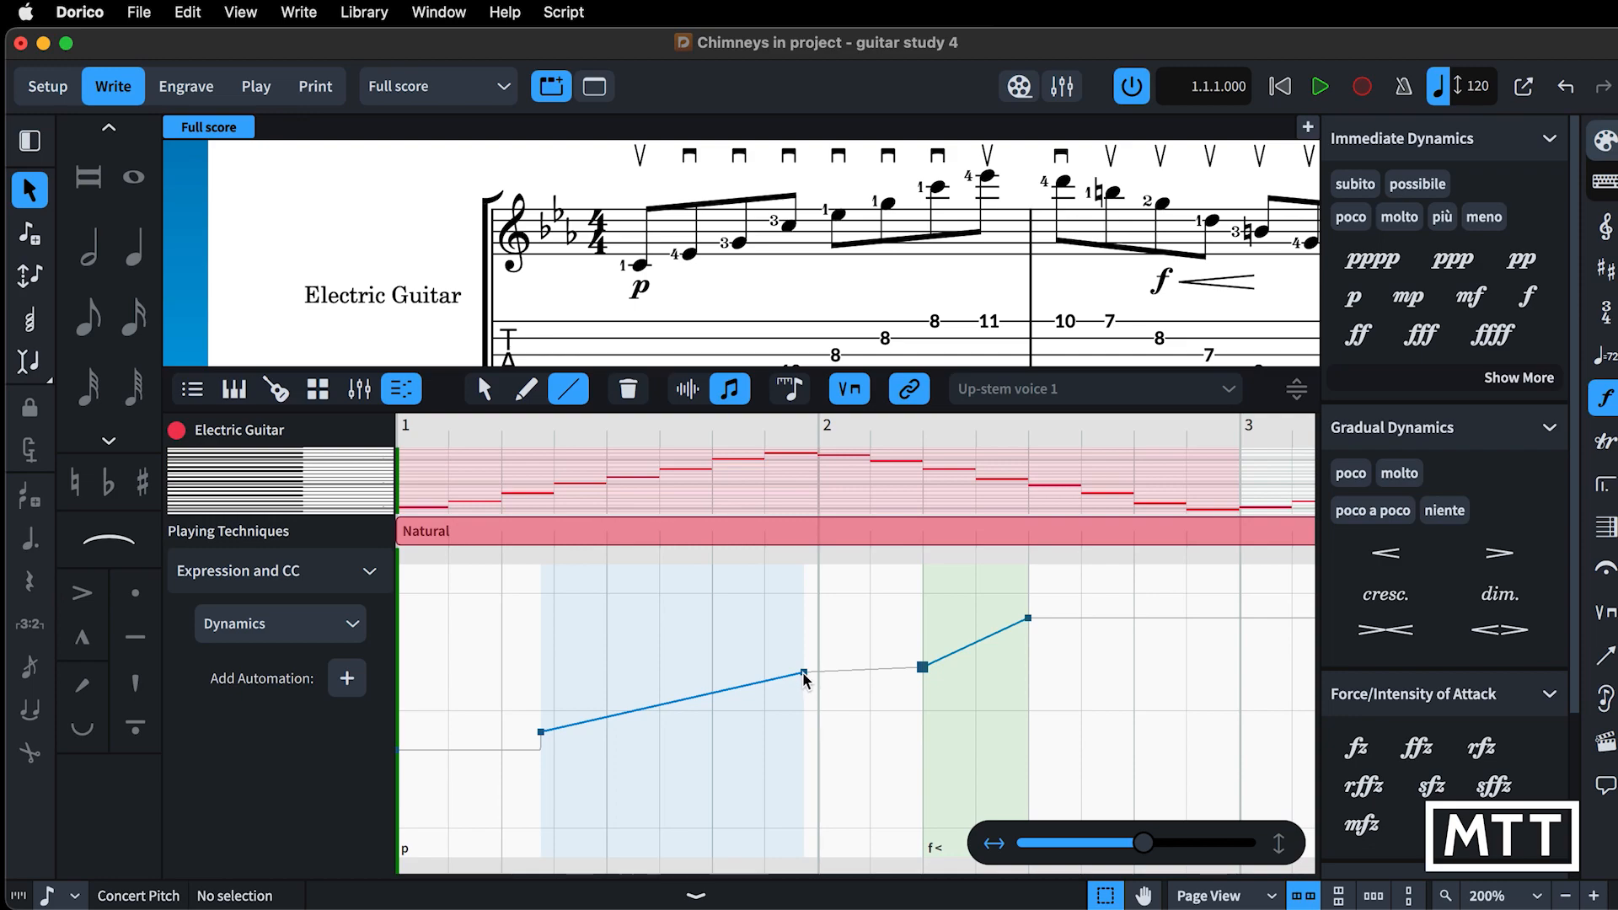
left_click(484, 395)
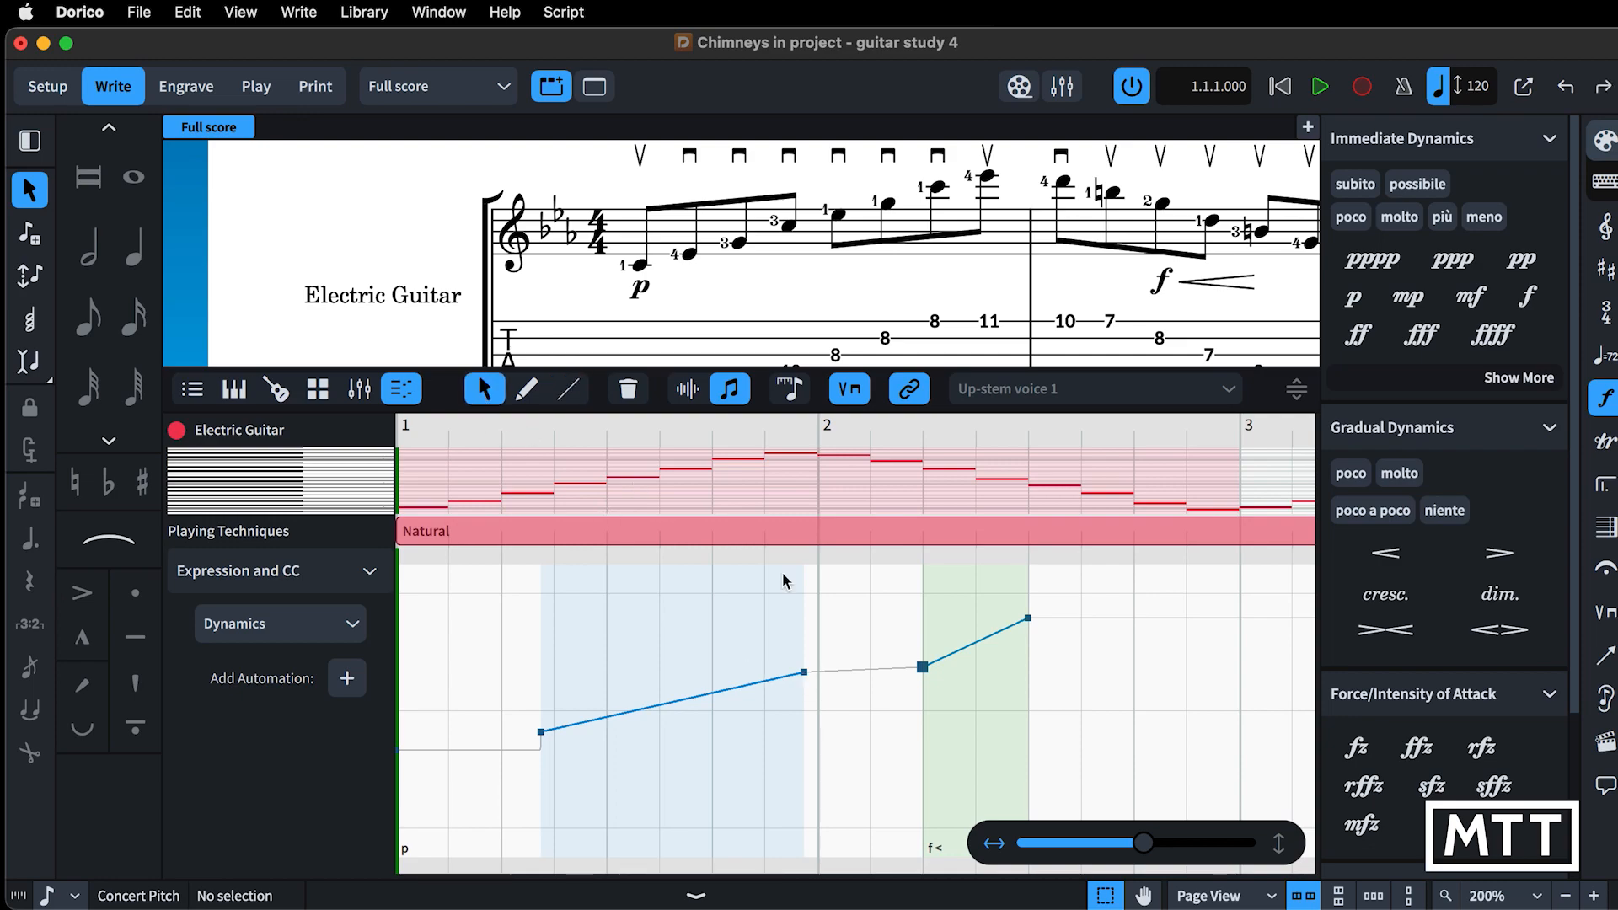
left_click_drag(805, 674, 738, 689)
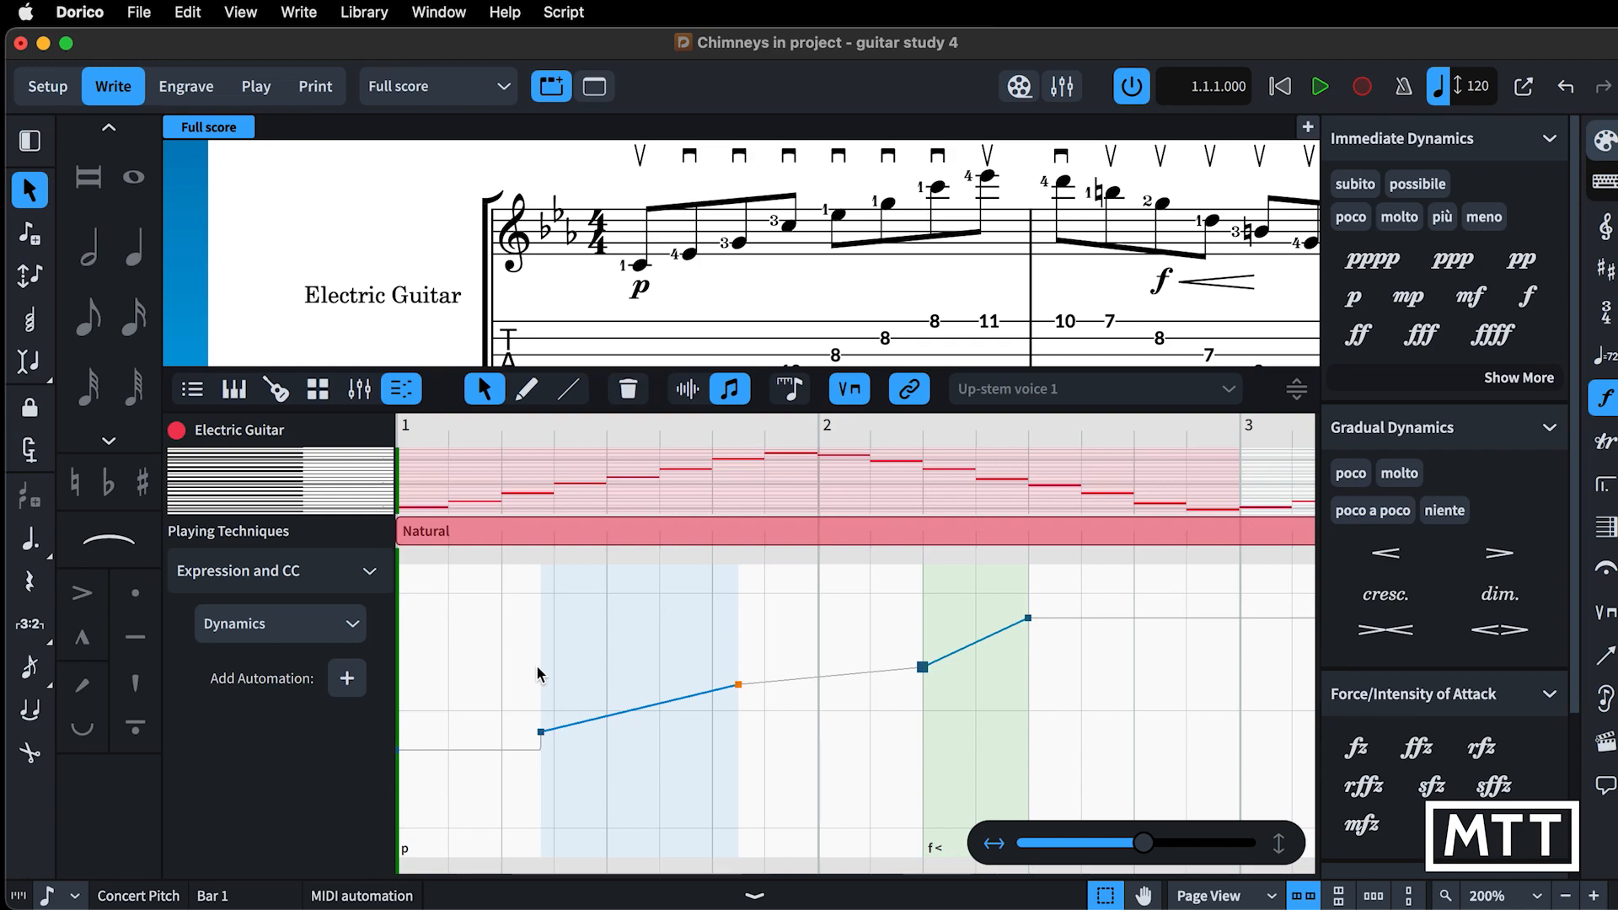
Move bar 1's dynamics ramp over bar 2's crescendo and bring it back into bar 1 point by point.
left_click_drag(520, 674, 755, 758)
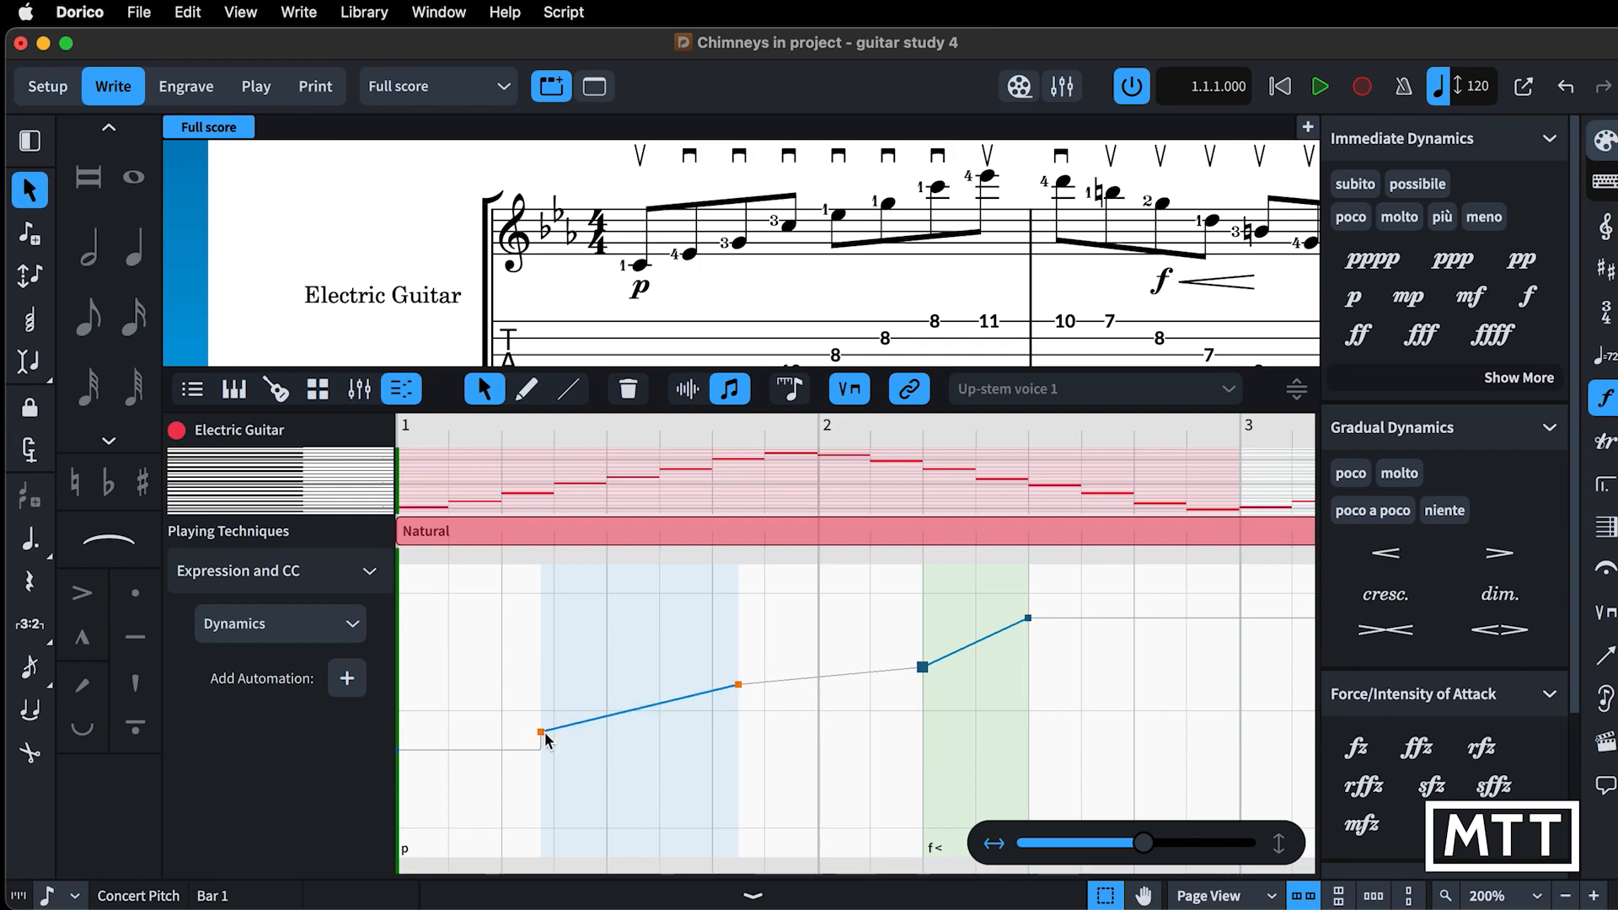
left_click_drag(546, 735, 877, 695)
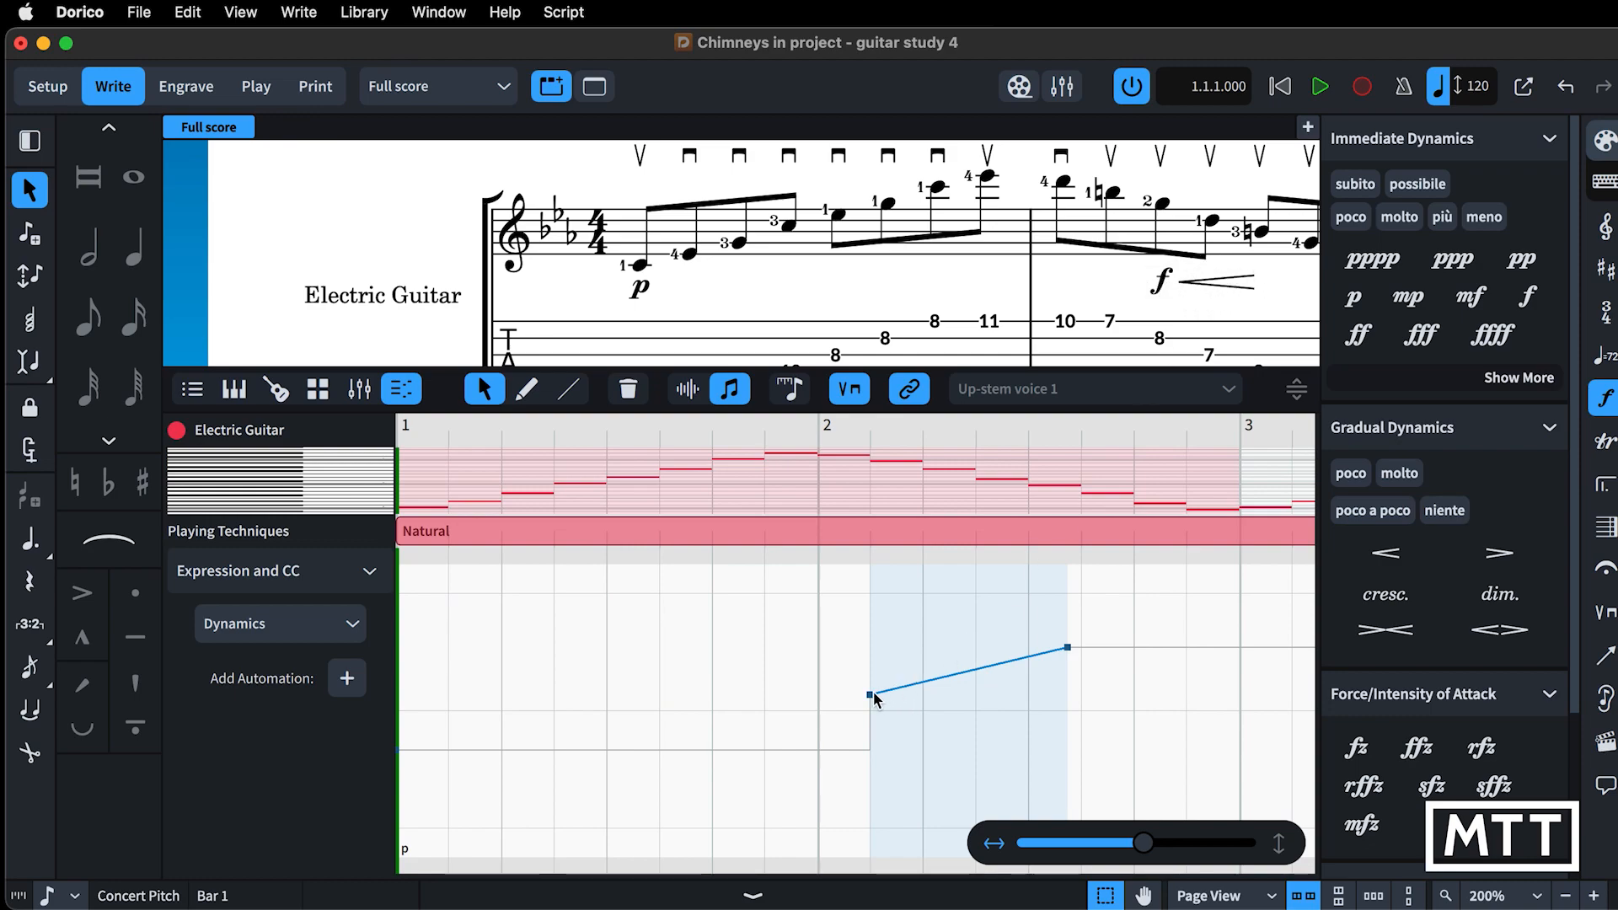
left_click_drag(870, 695, 567, 705)
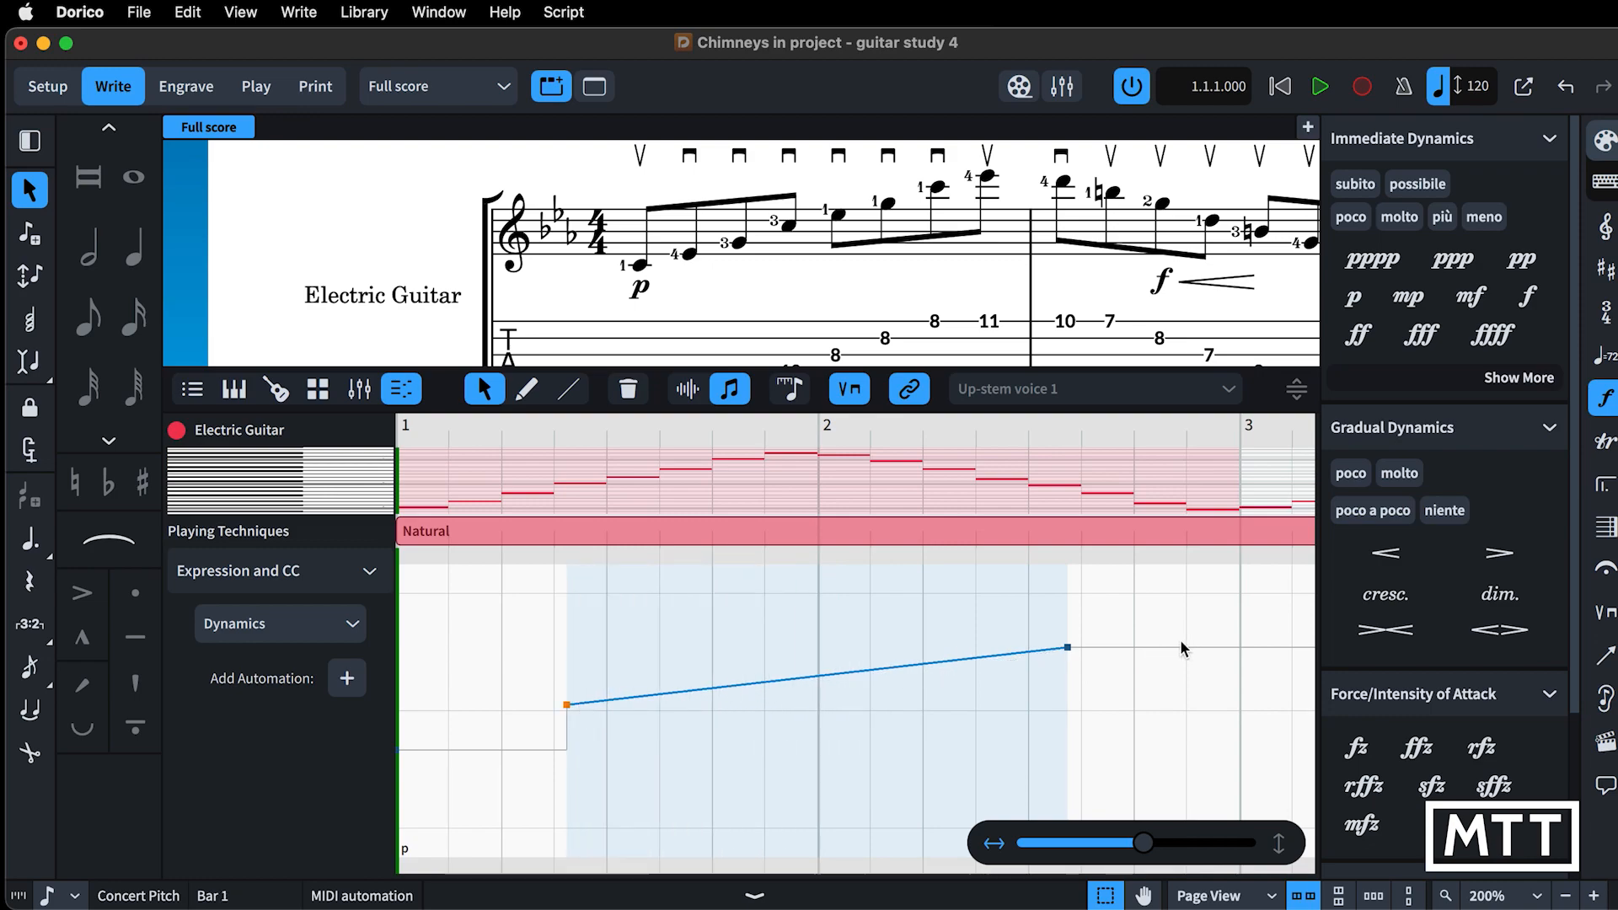
left_click_drag(1068, 648, 765, 651)
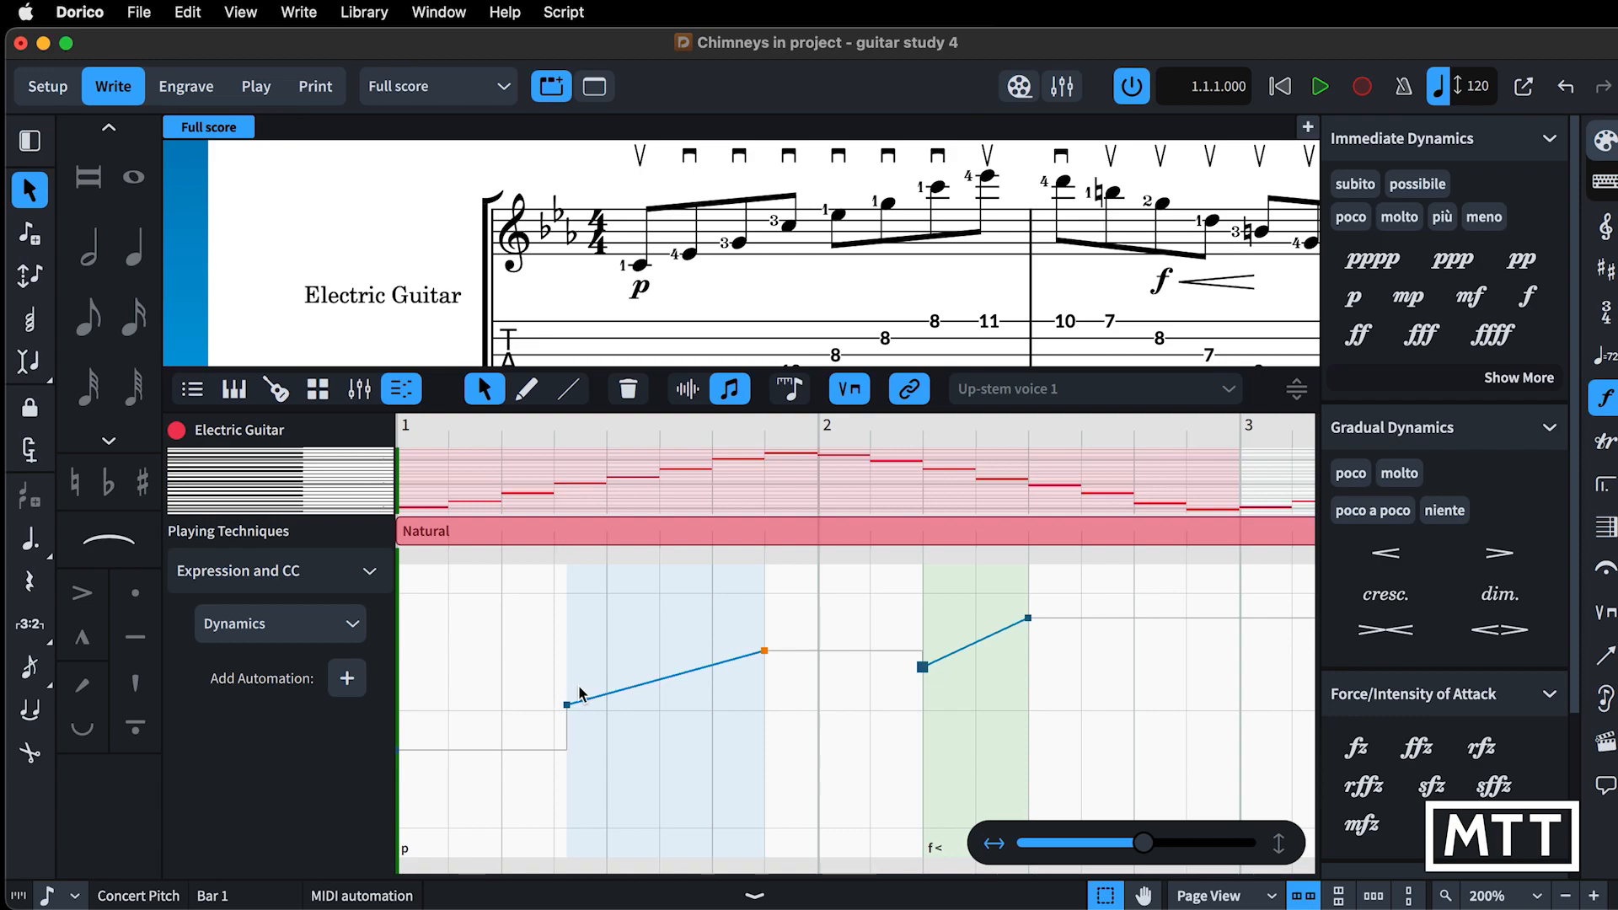
Adjust the ramp's end level, shift the whole ramp over bar 2's crescendo, and move it back to bar 1.
mouse_move(764, 651)
left_mouse_down()
mouse_move(781, 649)
mouse_move(712, 674)
mouse_move(762, 673)
left_mouse_up()
left_click_drag(527, 638, 833, 710)
left_click_drag(777, 649, 1094, 630)
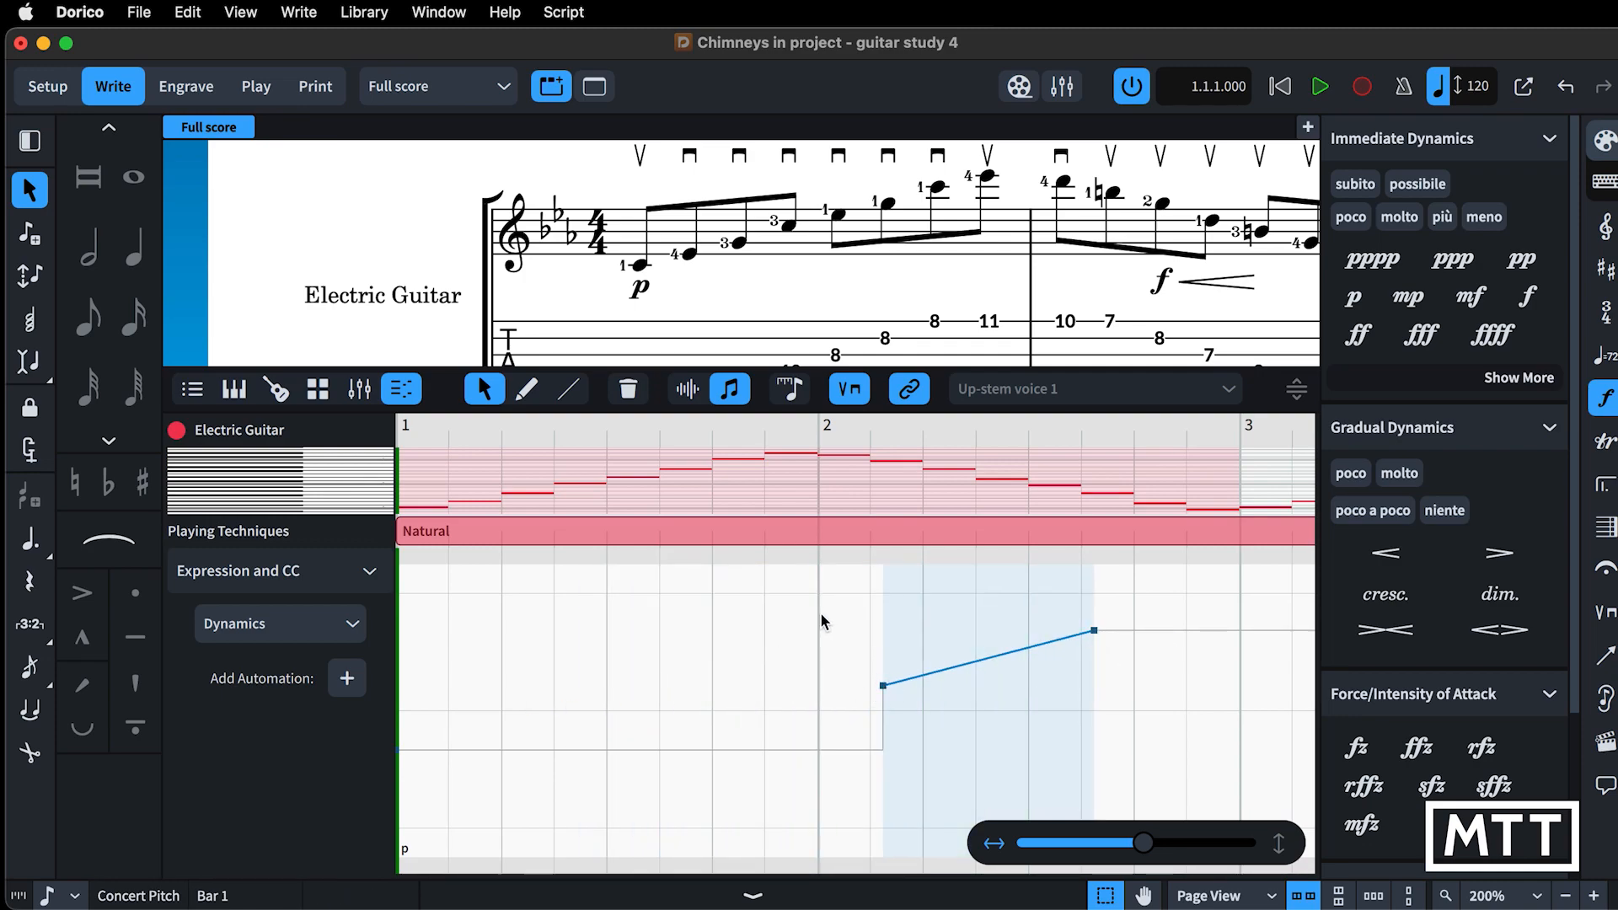
left_click_drag(824, 615, 1125, 690)
left_click_drag(887, 690, 568, 690)
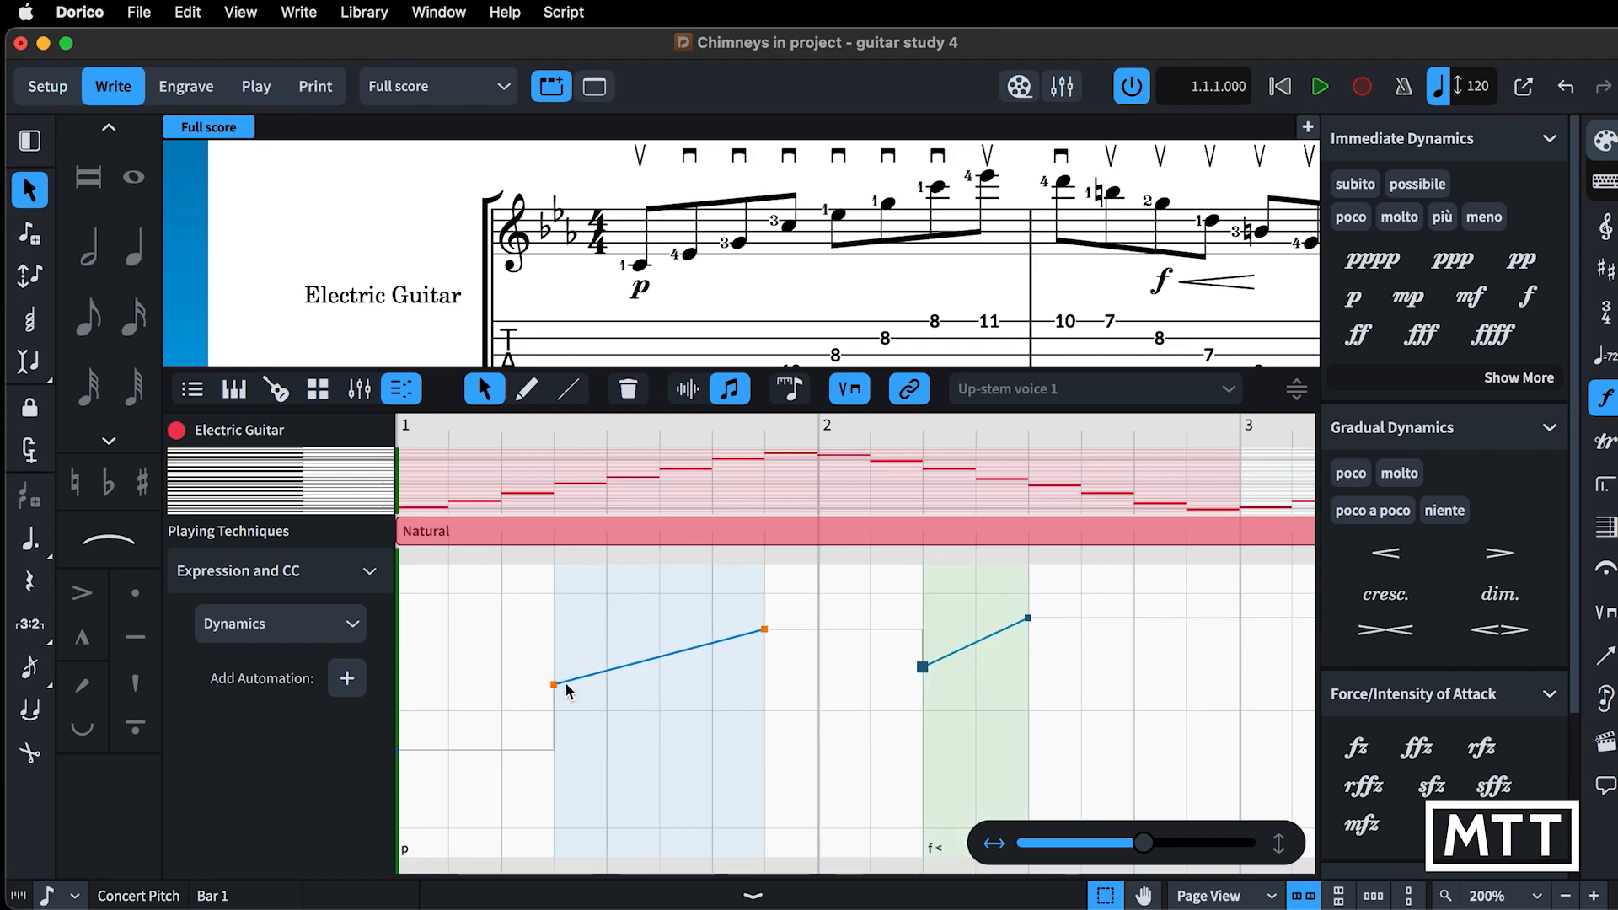
Collapse bar 2's crescendo to its starting point and stretch it back out to just before the fifth eighth note.
left_click(1012, 654)
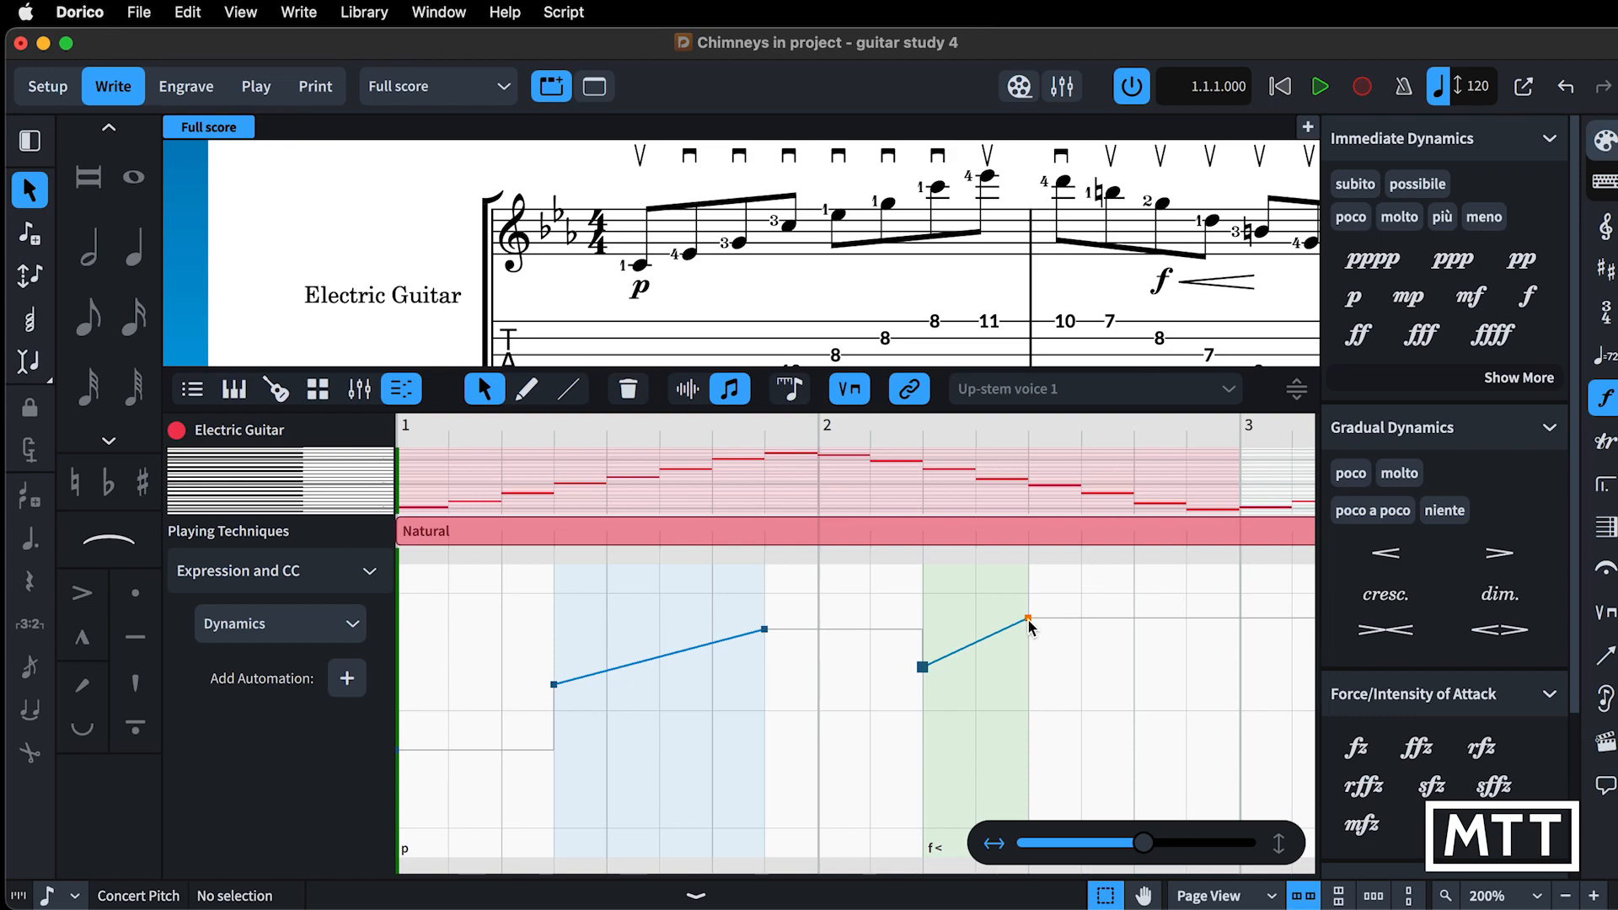
left_click_drag(1029, 622, 929, 630)
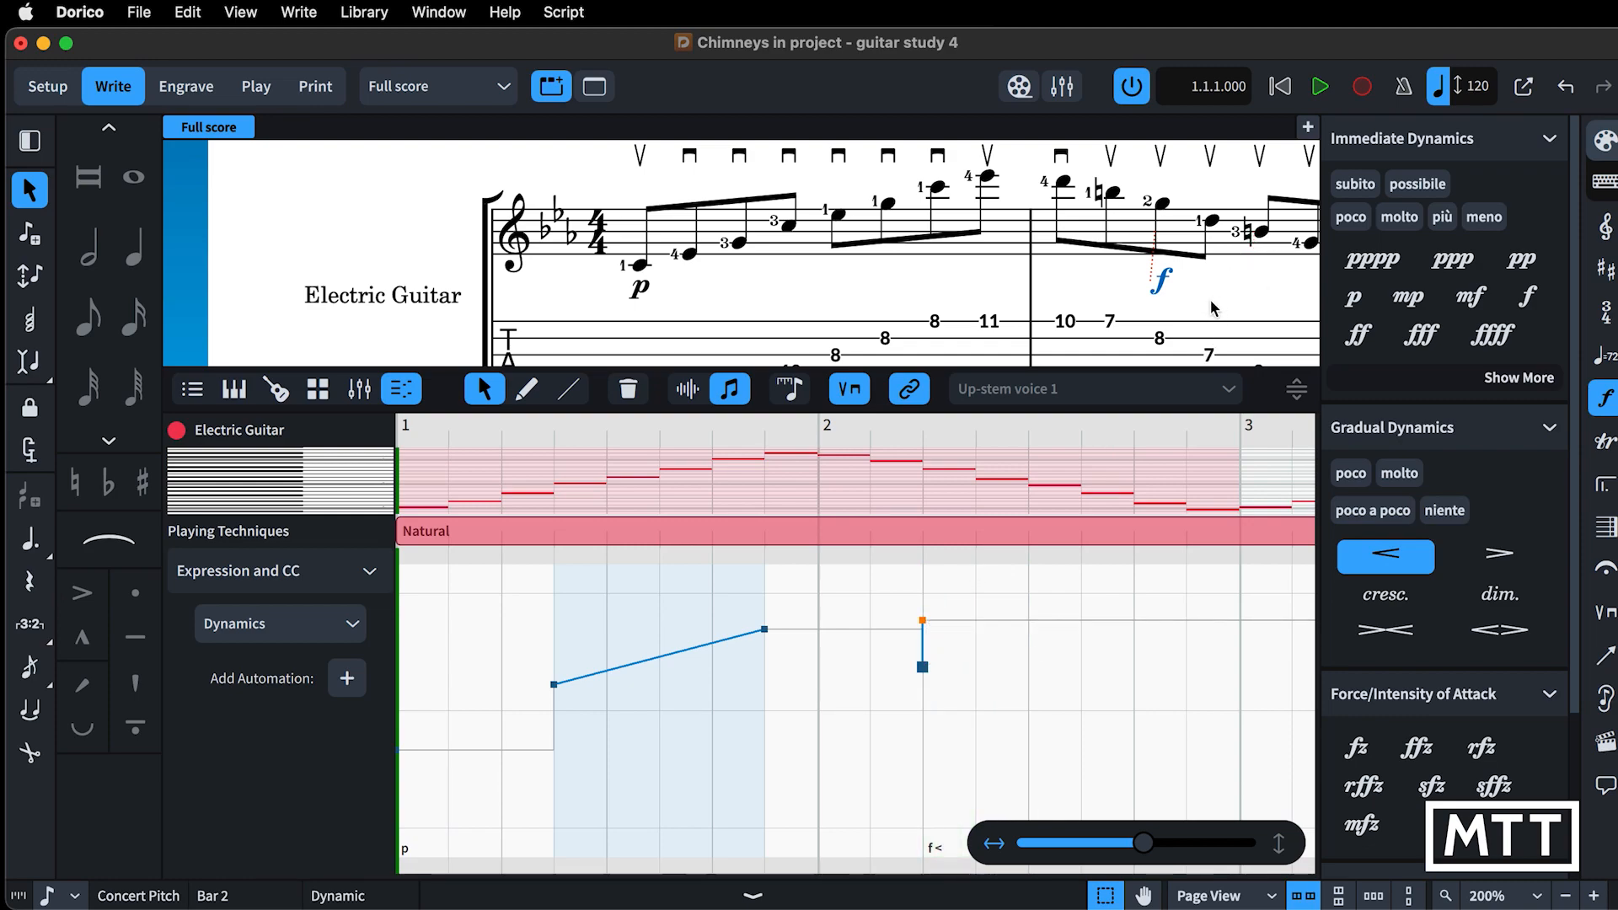
left_click_drag(924, 621, 1030, 622)
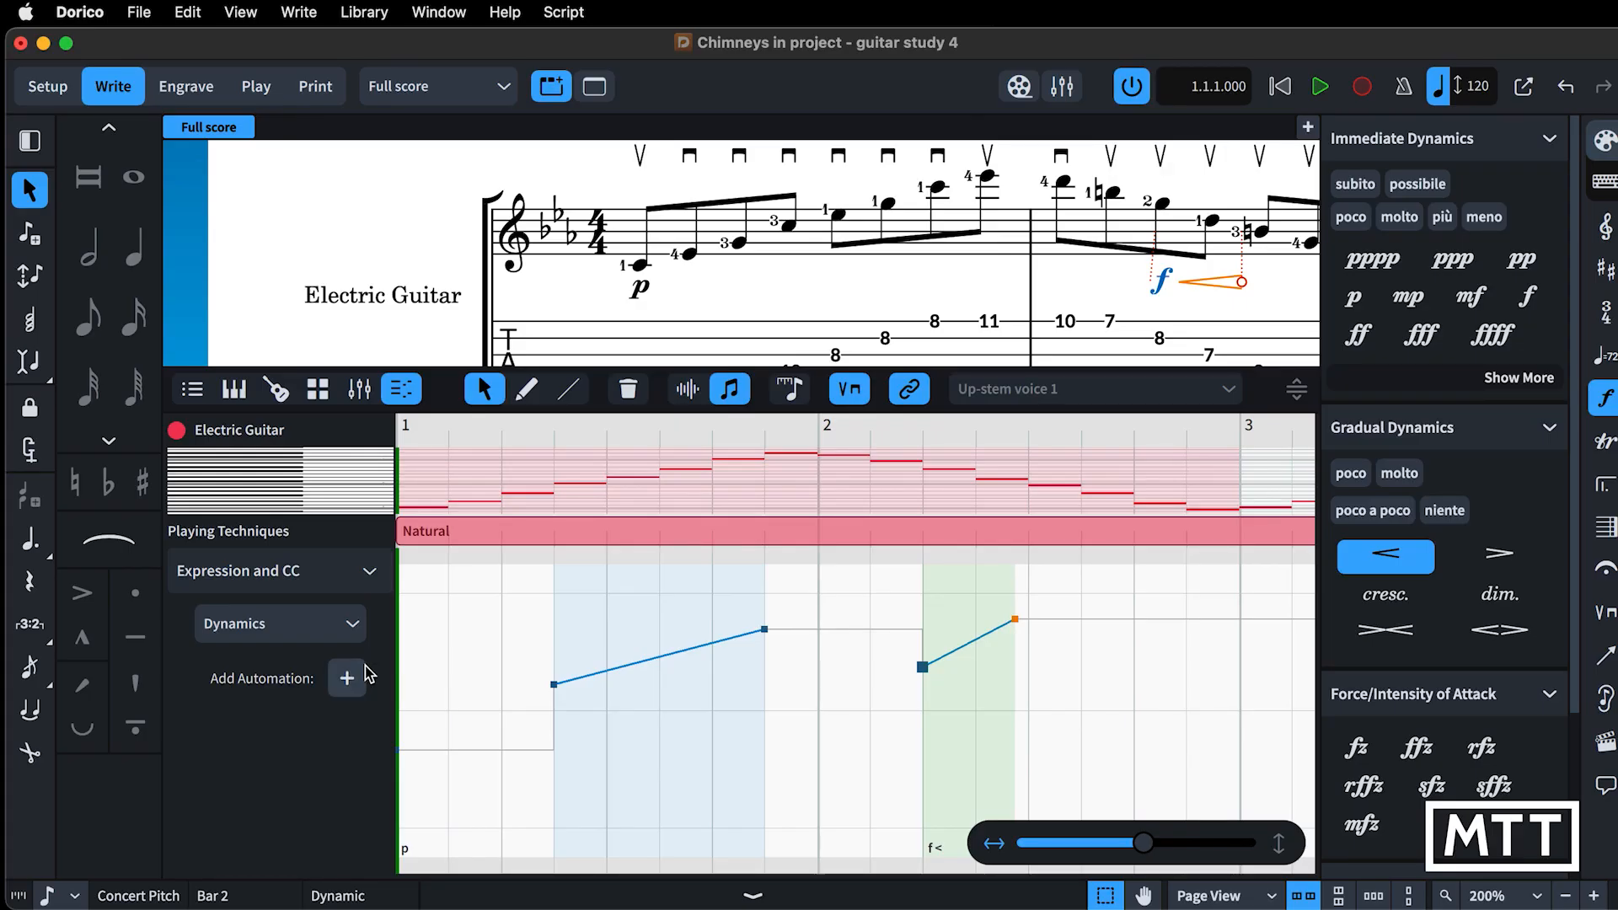
Add an automation lane for MIDI CC 1 (Modulation) to the Electric Guitar.
left_click(349, 679)
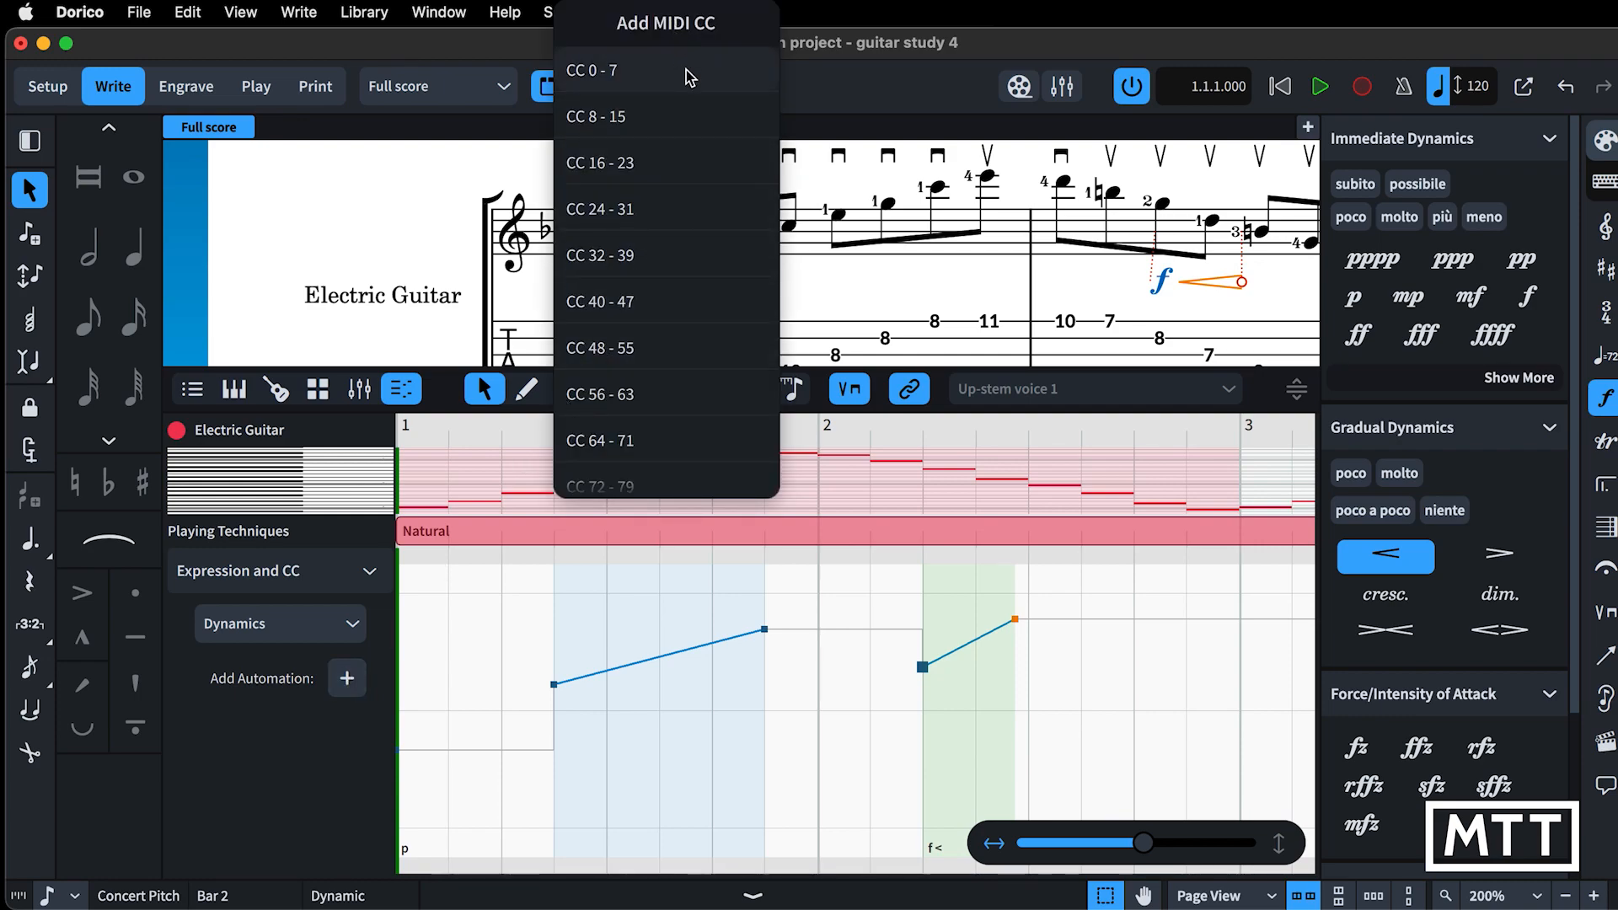
left_click(602, 77)
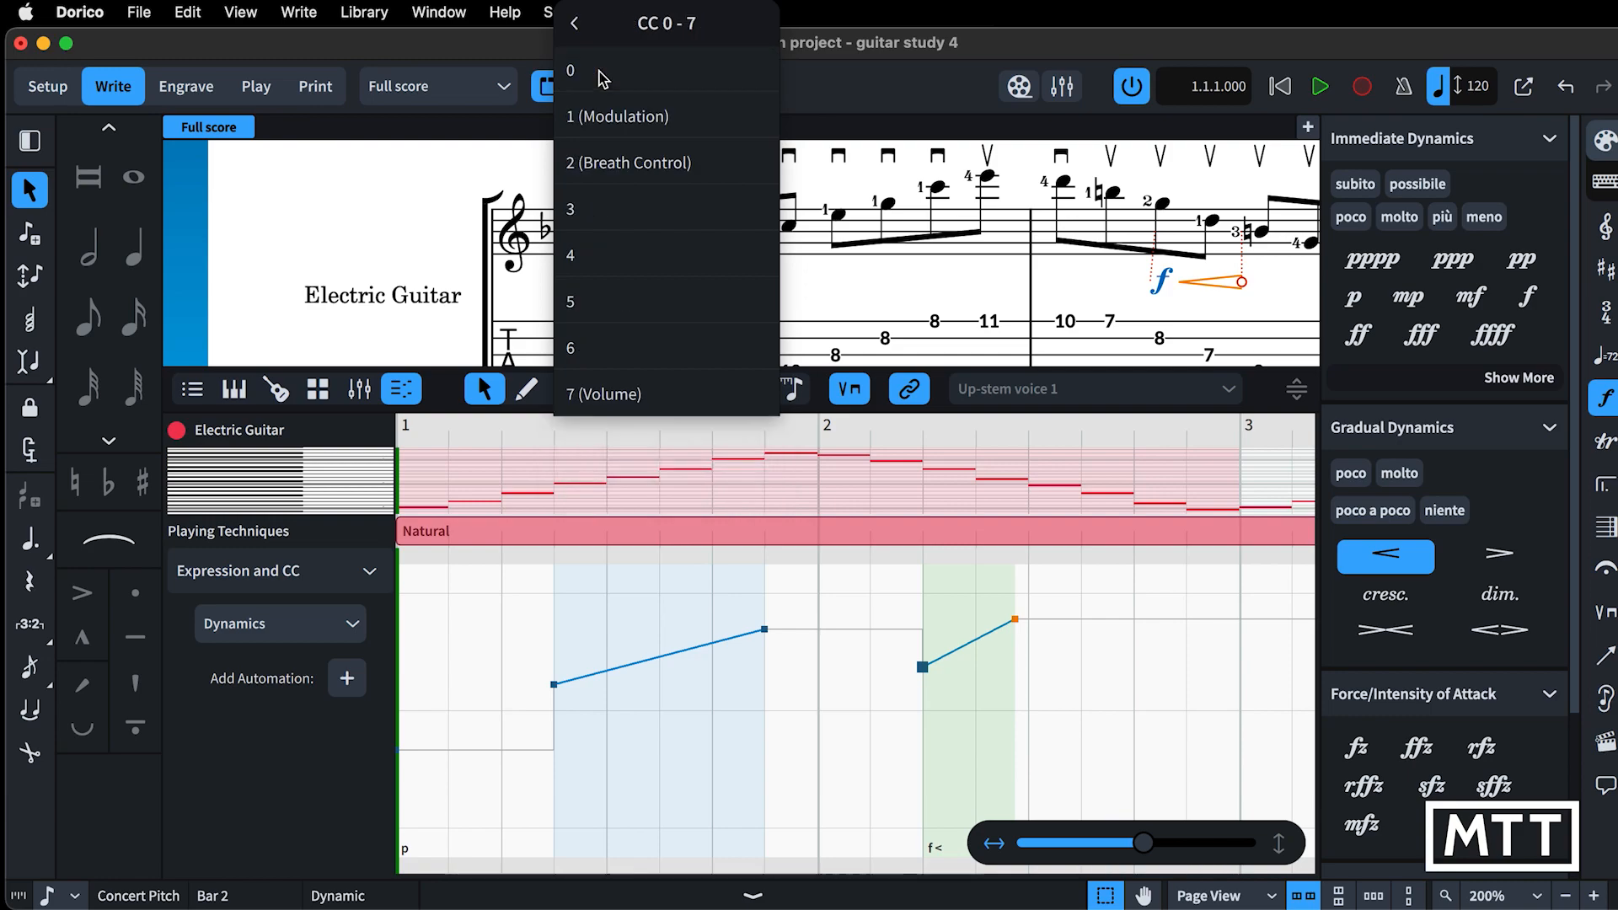
left_click(625, 124)
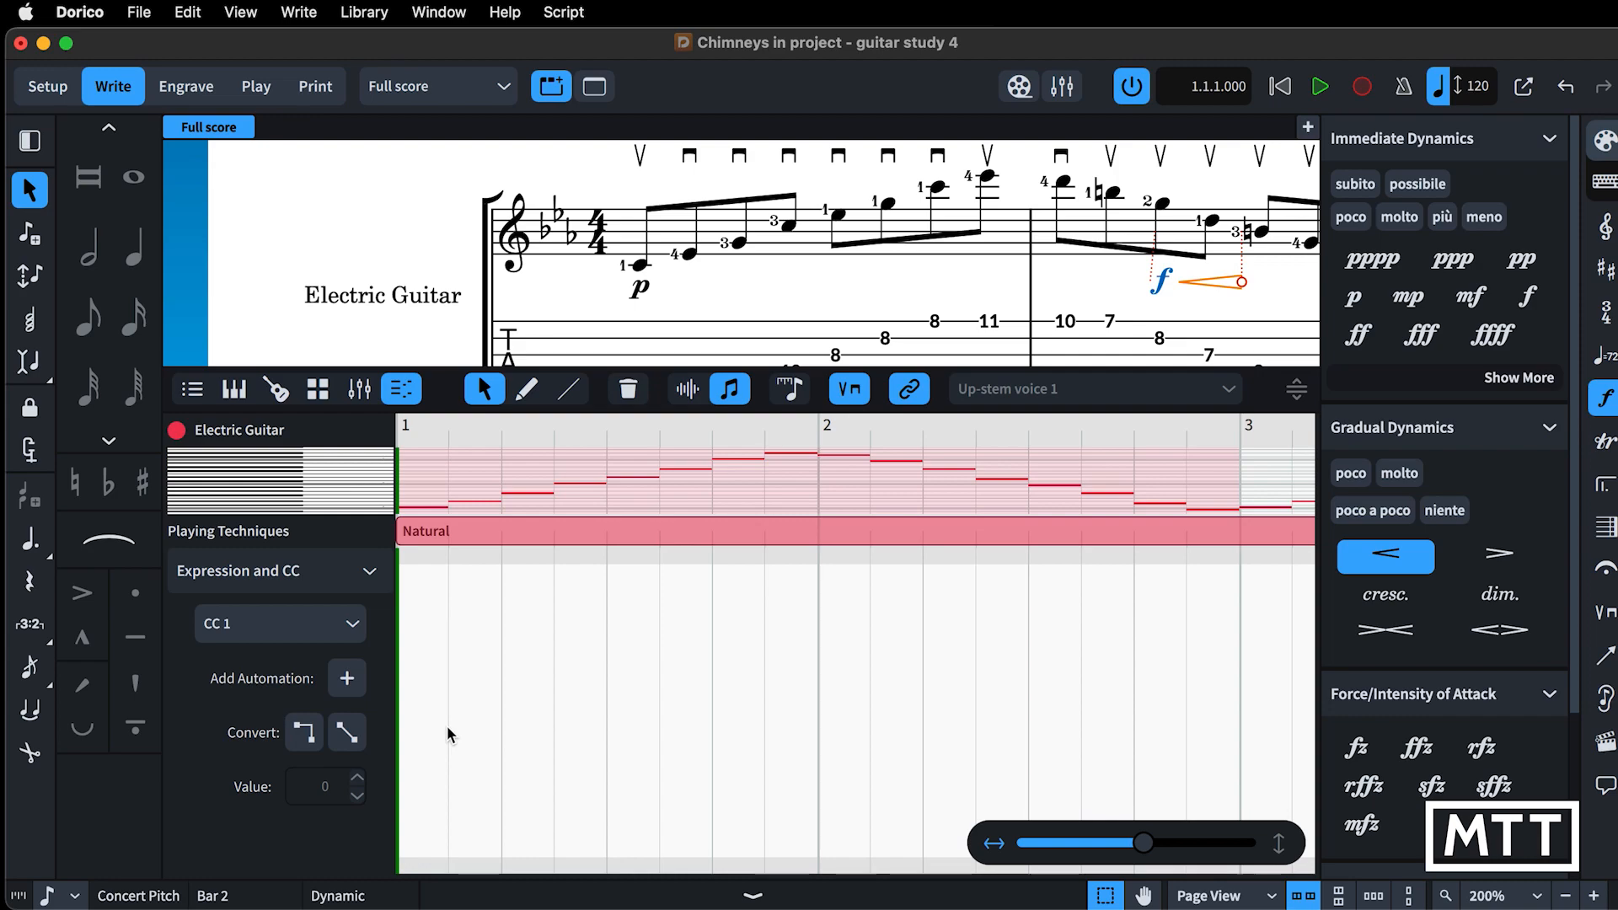
Draw a freehand CC 1 automation curve from just after bar 1's start into bar 2, then redraw parts of it to reshape its peaks and dips.
left_click(527, 389)
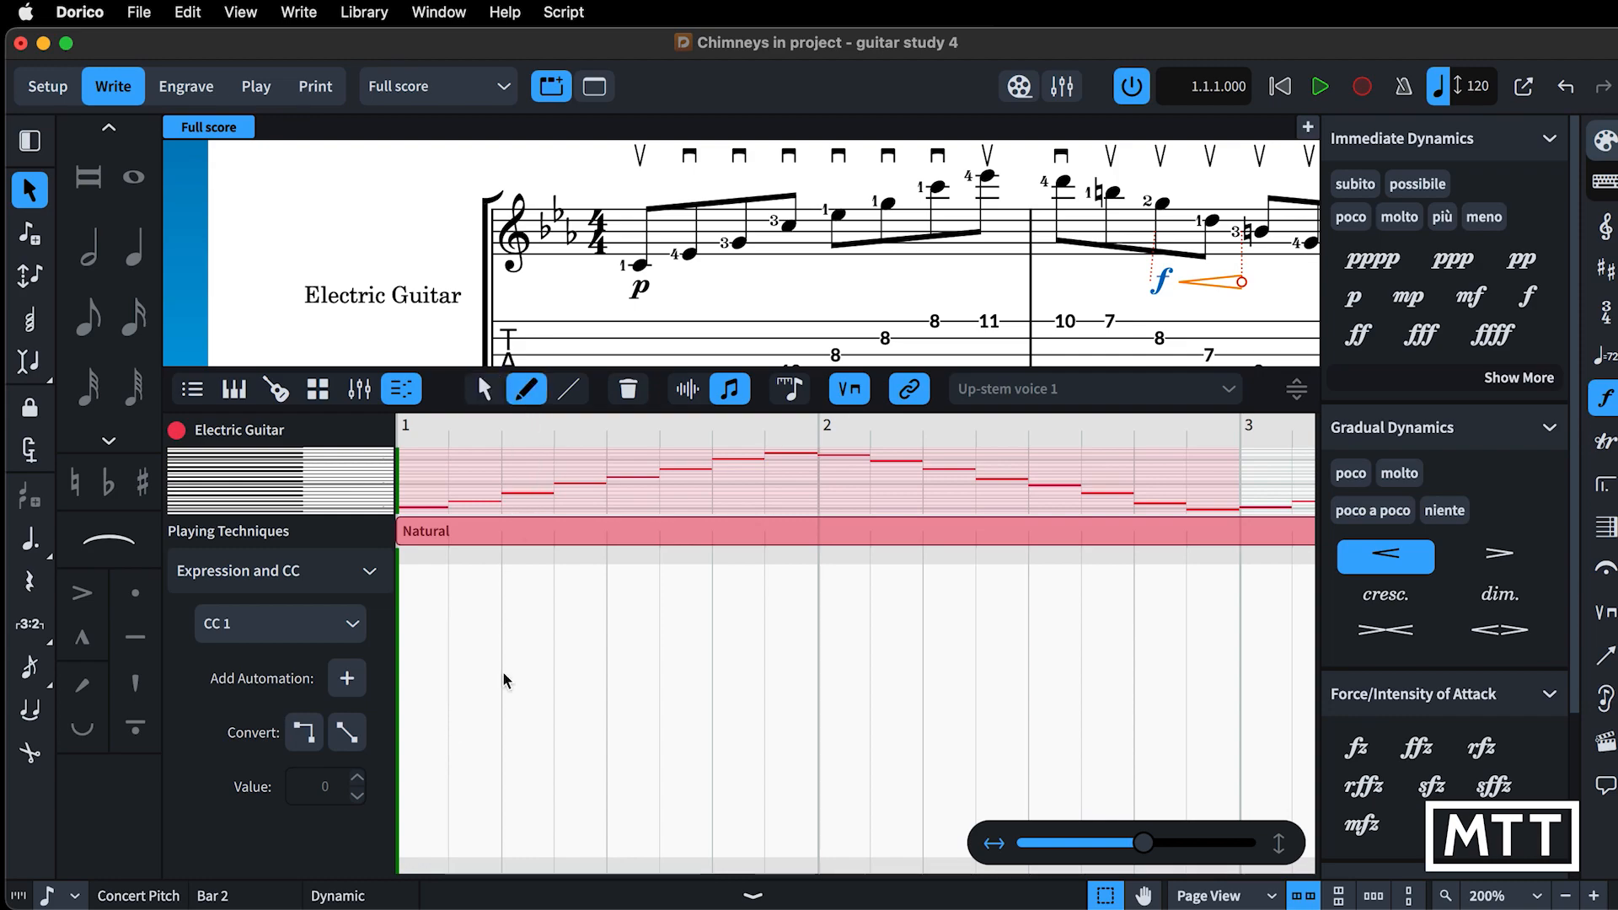
mouse_move(440, 715)
left_mouse_down()
mouse_move(587, 674)
mouse_move(684, 732)
mouse_move(746, 744)
mouse_move(829, 718)
mouse_move(950, 744)
left_mouse_up()
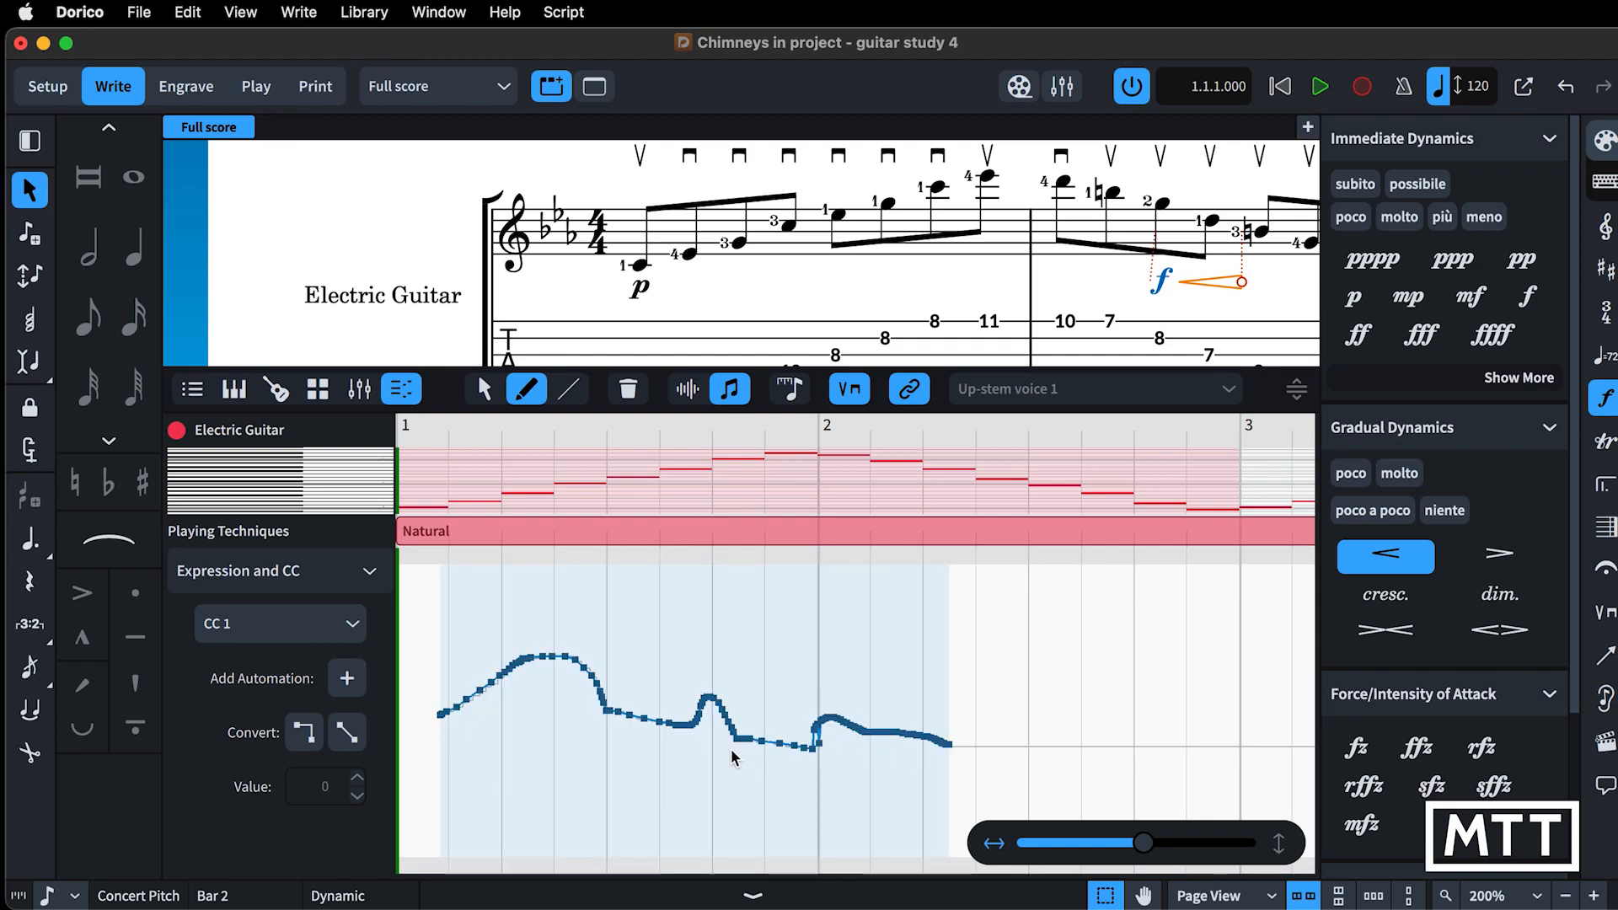
left_click_drag(719, 754, 969, 722)
left_click_drag(638, 691, 896, 748)
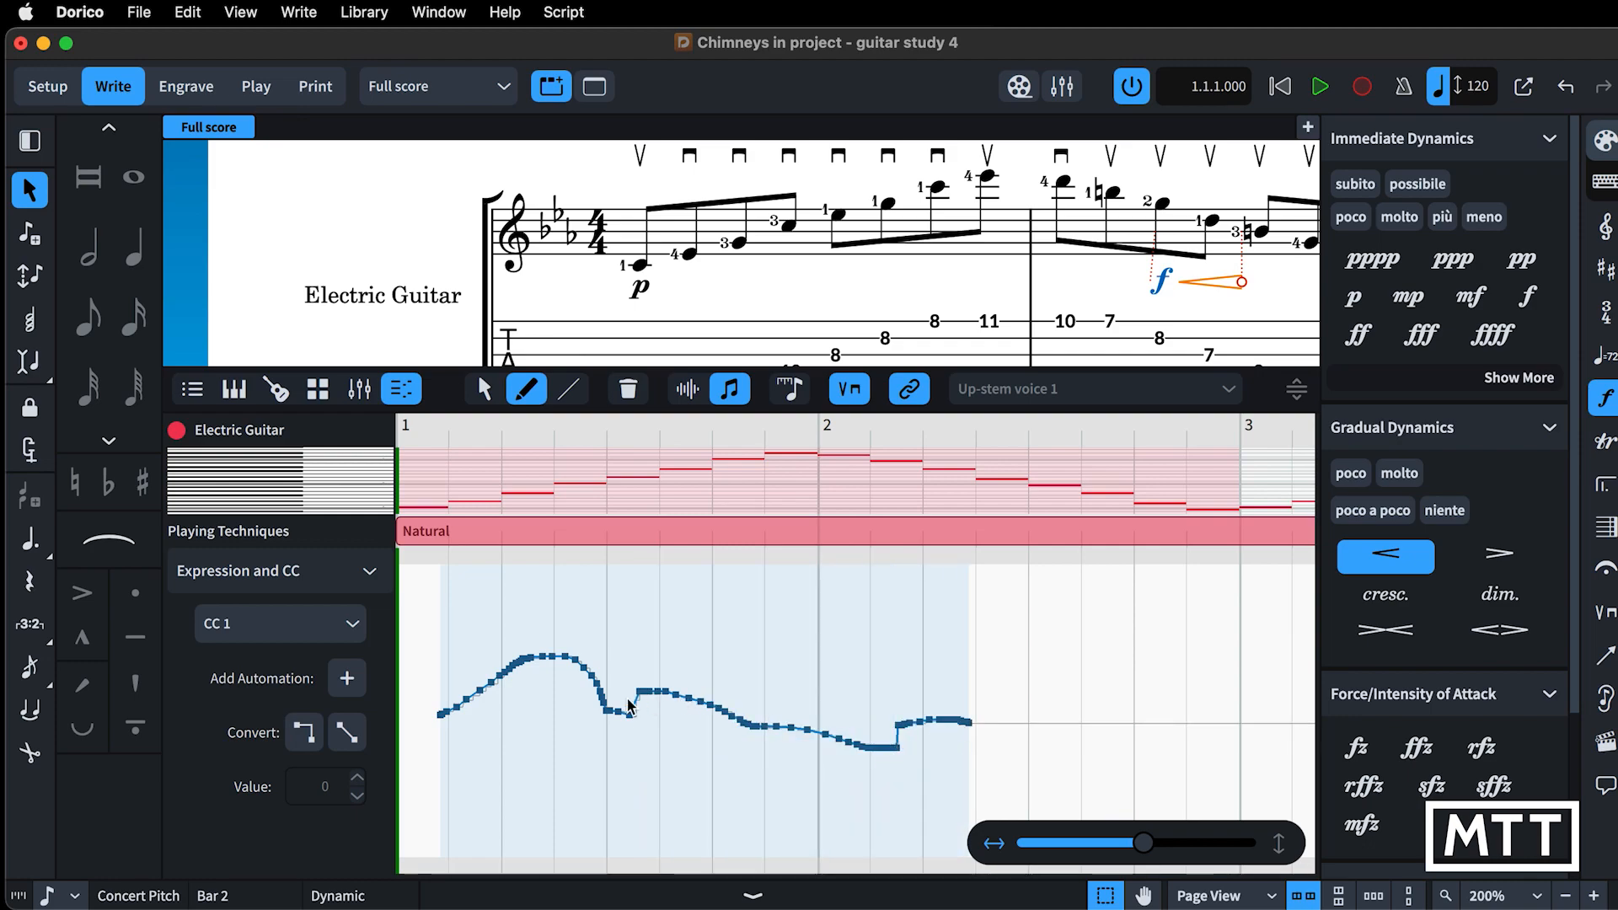
mouse_move(590, 696)
left_mouse_down()
mouse_move(772, 734)
mouse_move(927, 742)
mouse_move(971, 723)
left_mouse_up()
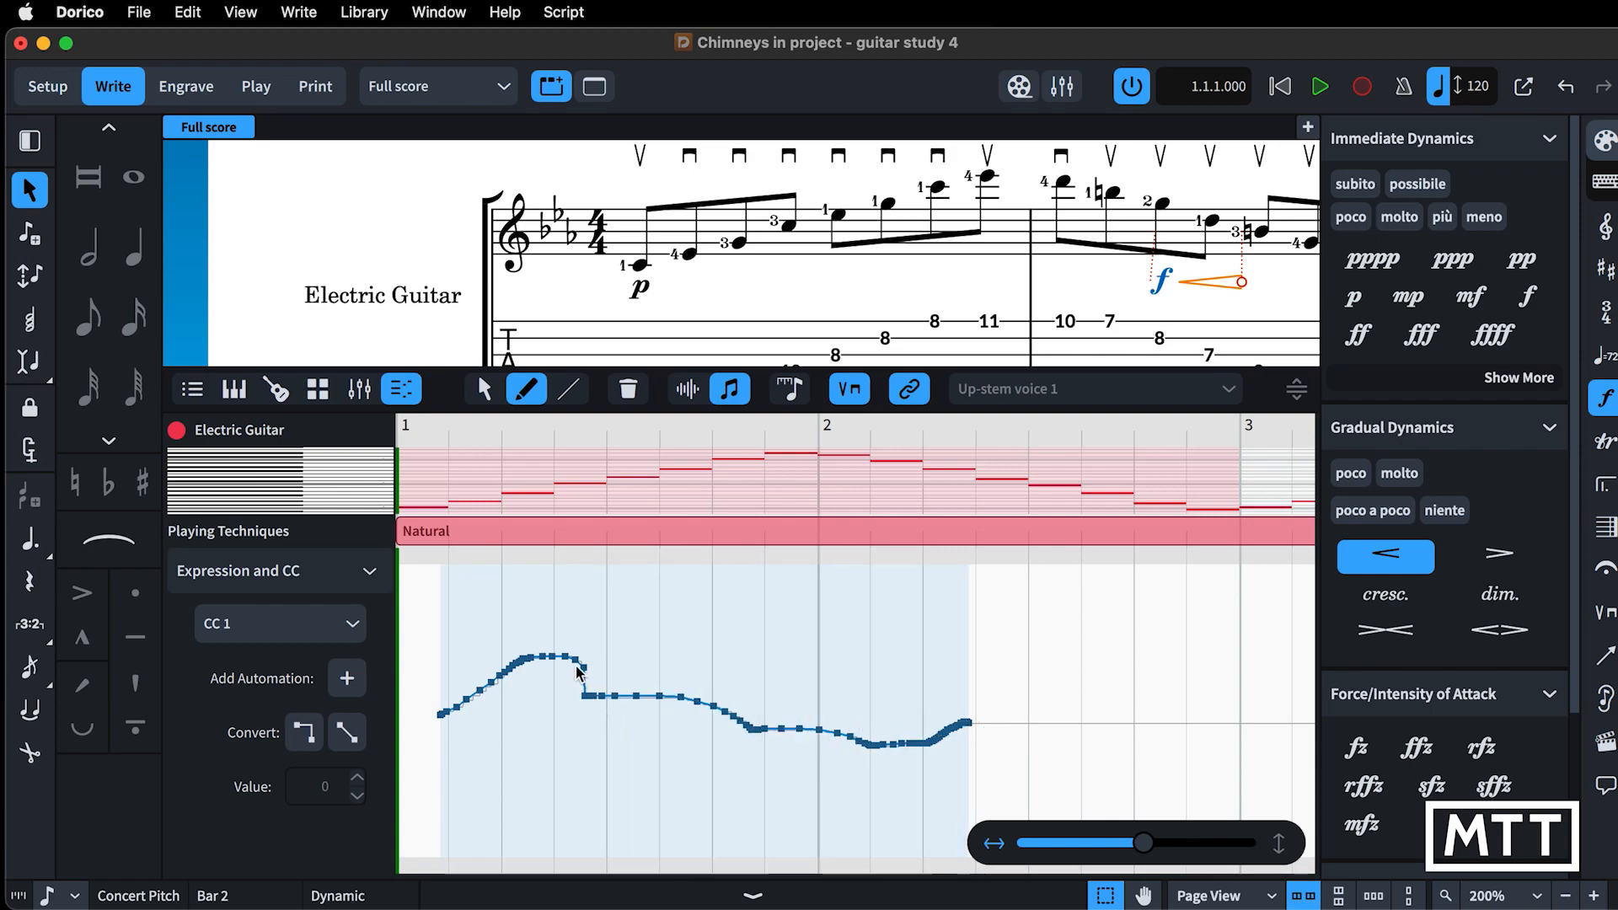
mouse_move(580, 672)
left_mouse_down()
mouse_move(703, 691)
mouse_move(781, 735)
mouse_move(752, 723)
left_mouse_up()
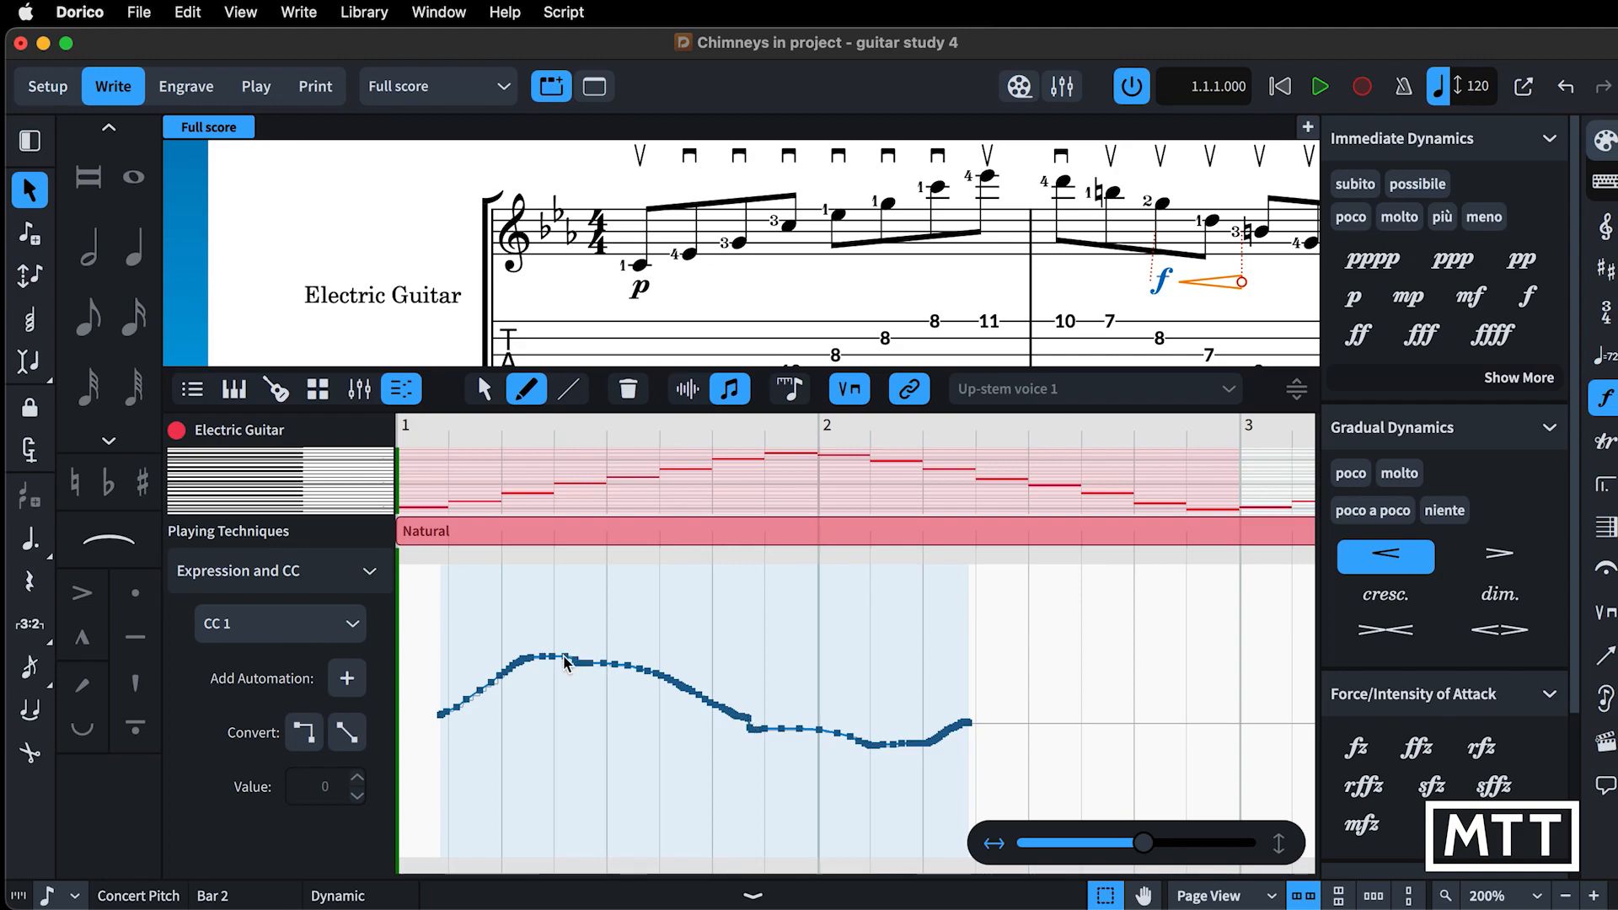
left_click_drag(559, 700, 806, 671)
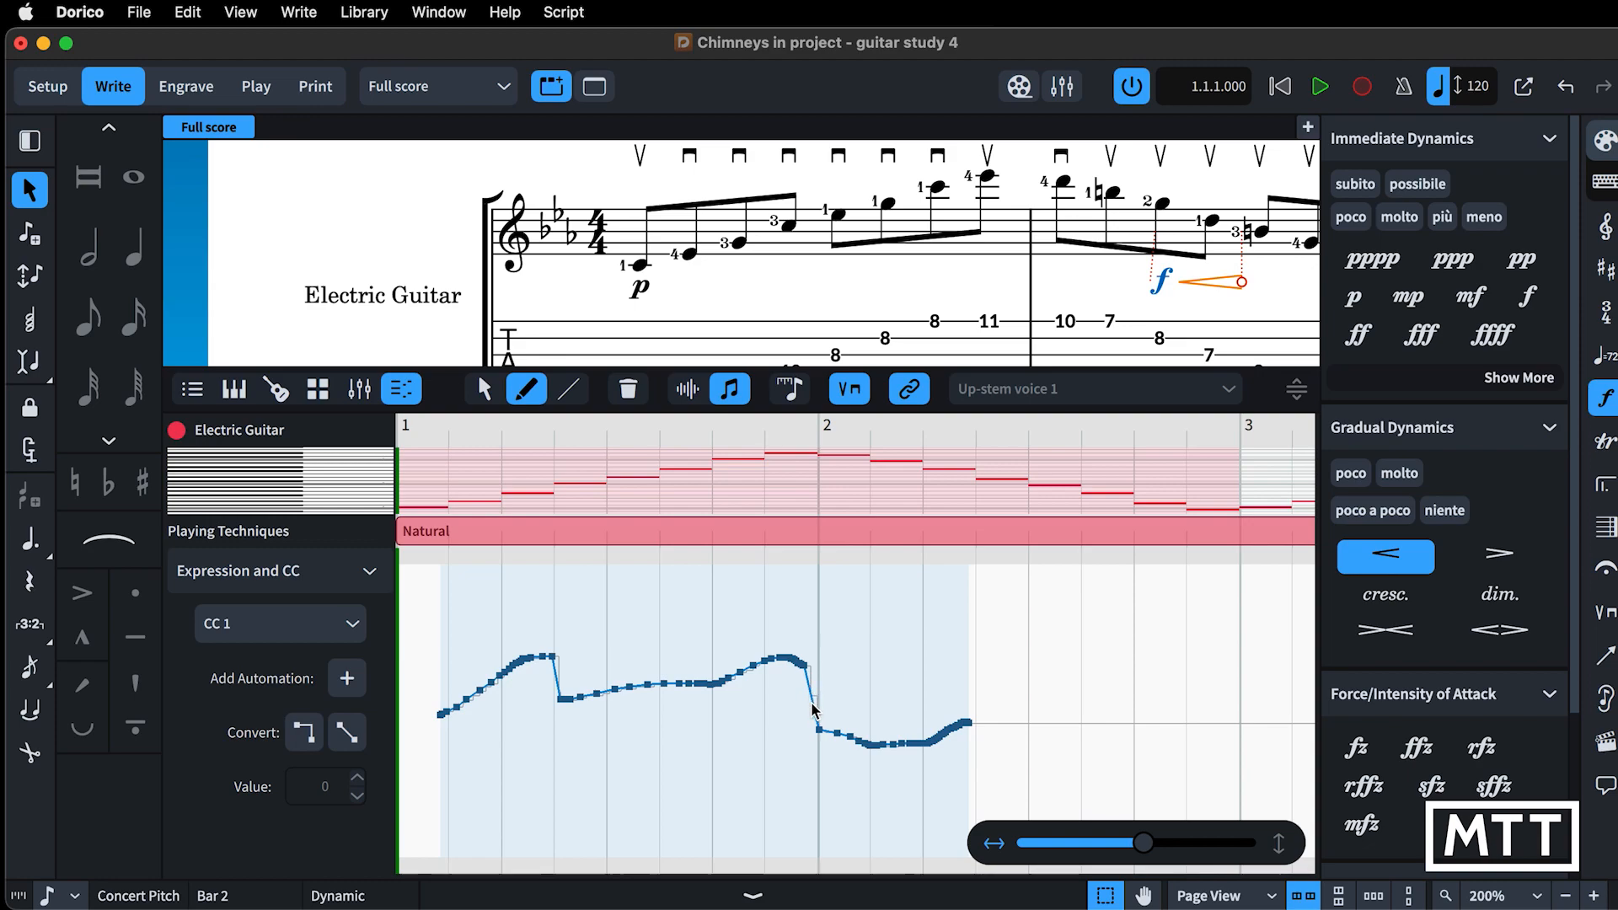
mouse_move(803, 582)
left_mouse_down()
mouse_move(815, 662)
mouse_move(927, 733)
mouse_move(900, 771)
left_mouse_up()
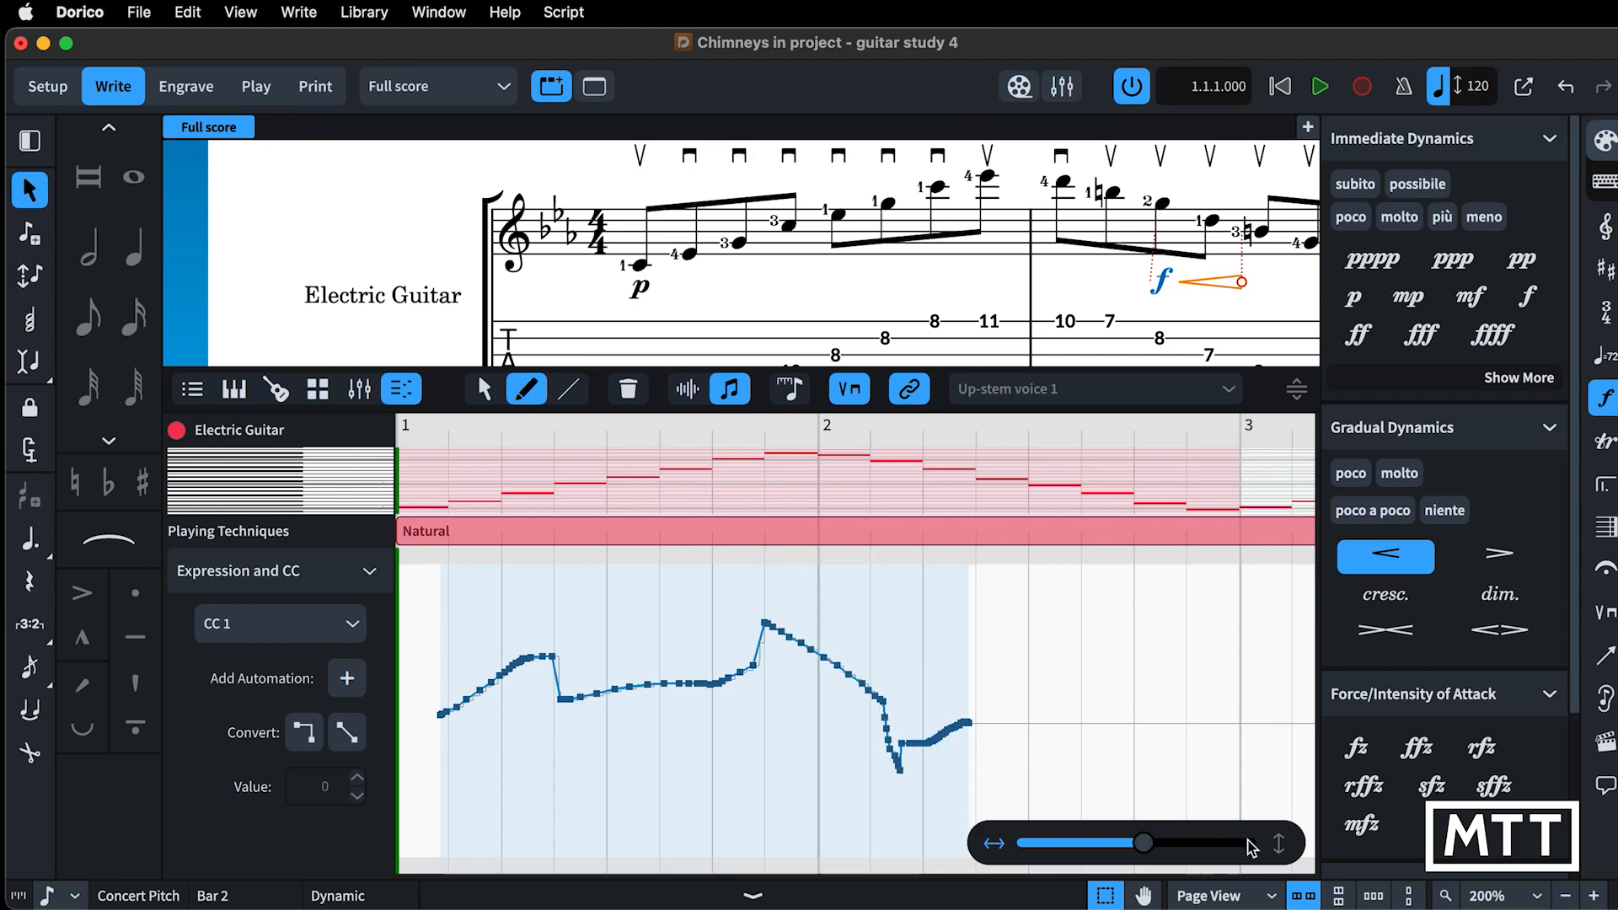
Redraw the CC 1 curve late in bar 1 as a short raised plateau that dips just before the existing peak.
left_click_drag(1153, 845, 1191, 844)
scroll(880, 822, "left", 8)
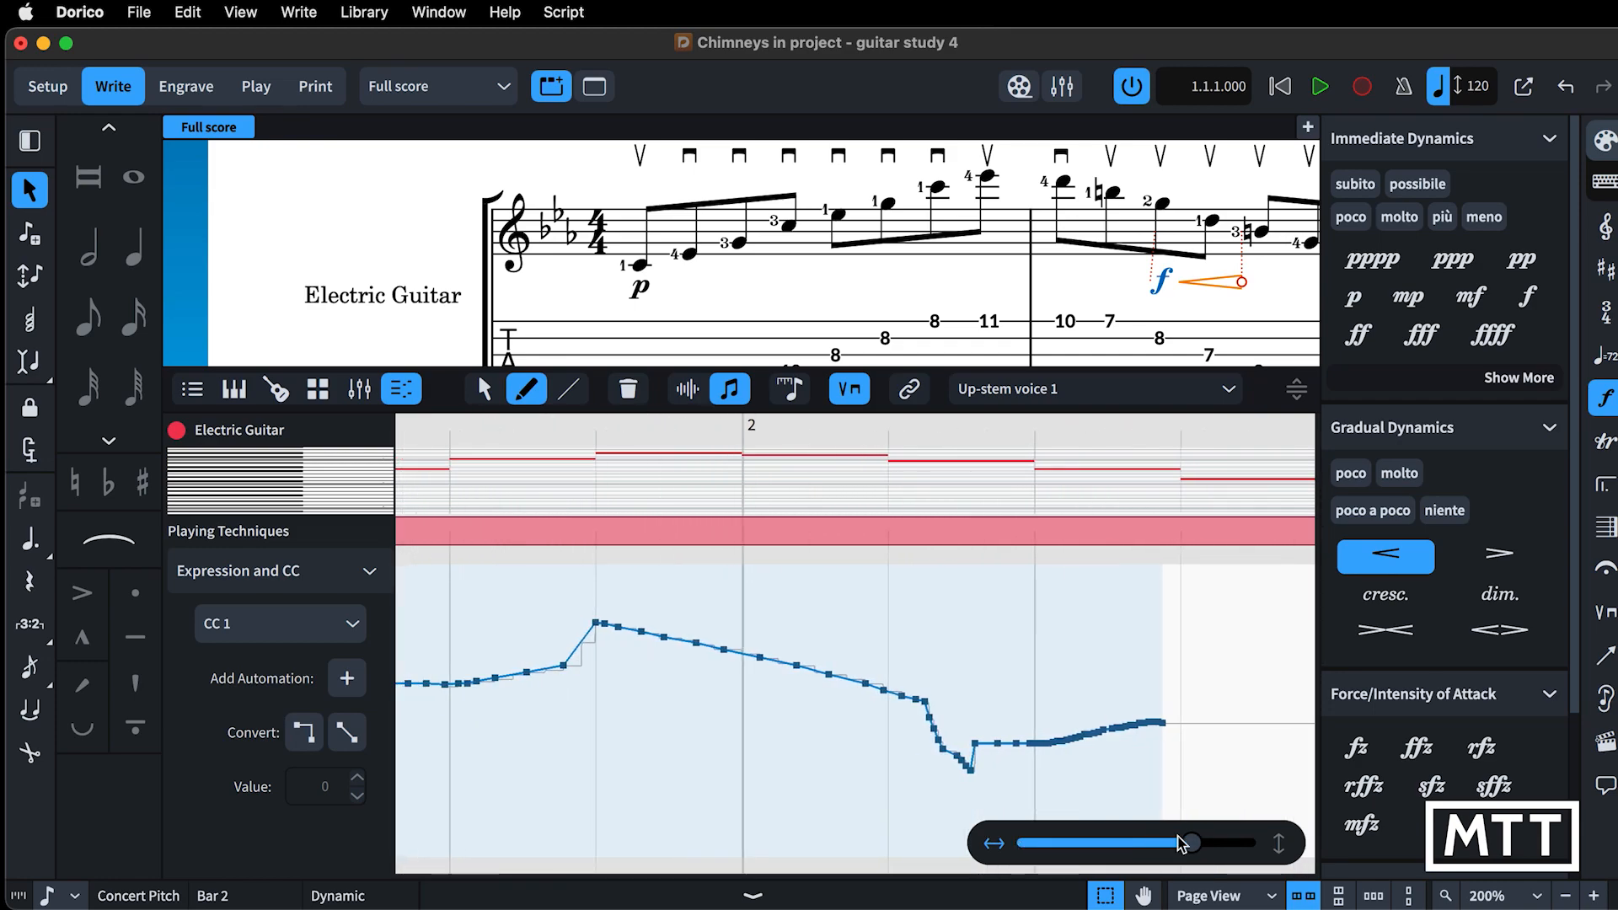
left_click_drag(1185, 844, 1208, 843)
scroll(823, 740, "left", 8)
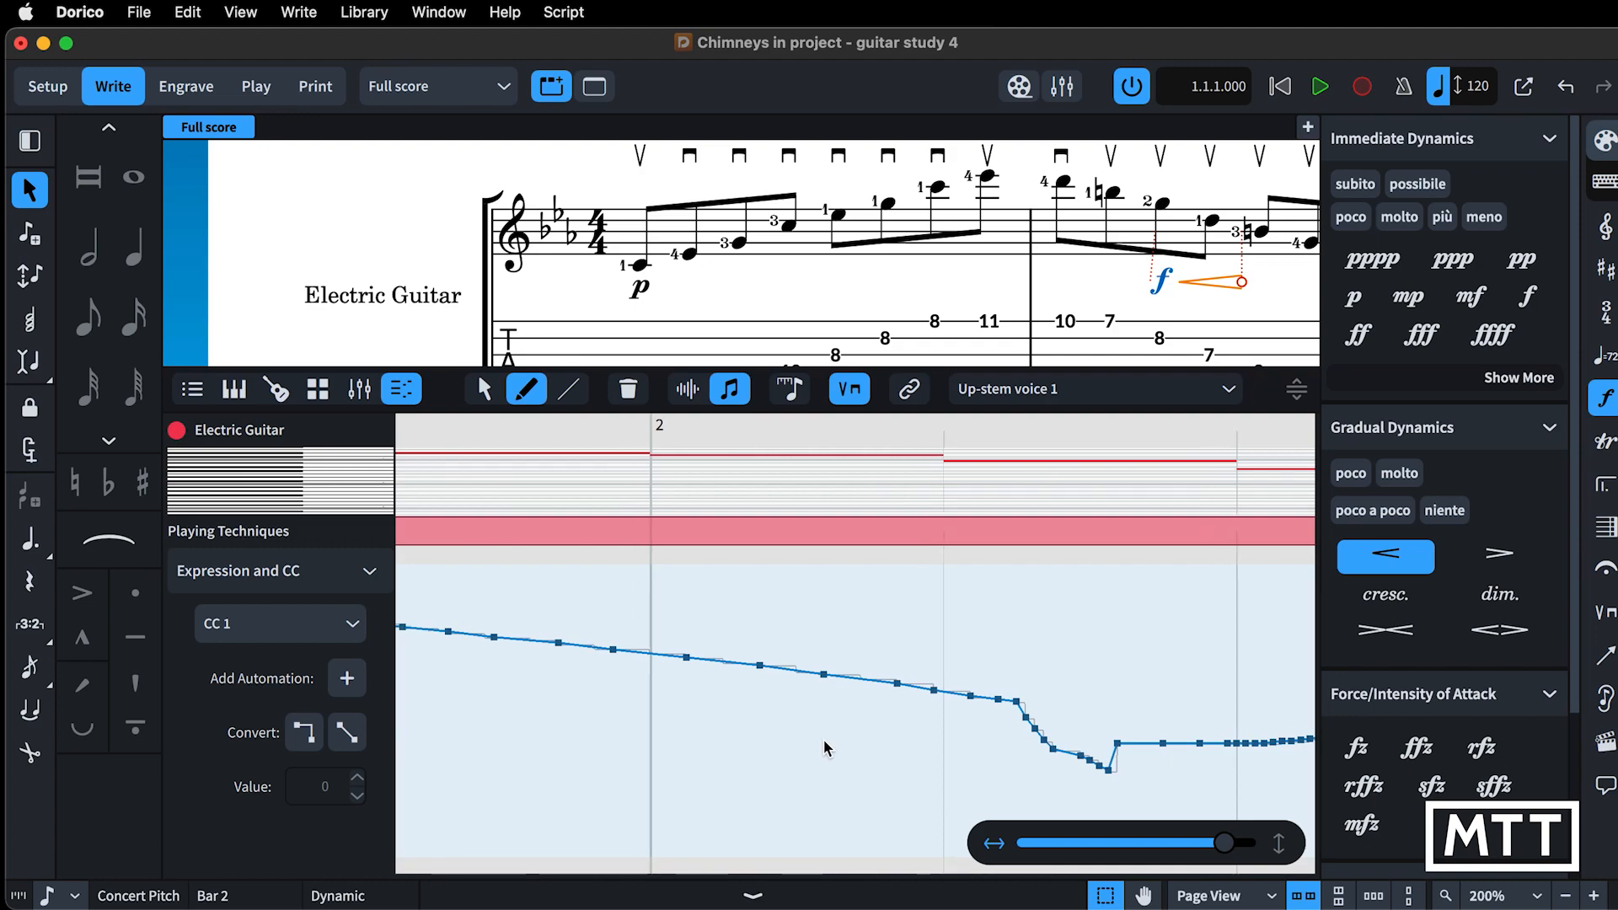
scroll(823, 740, "left", 5)
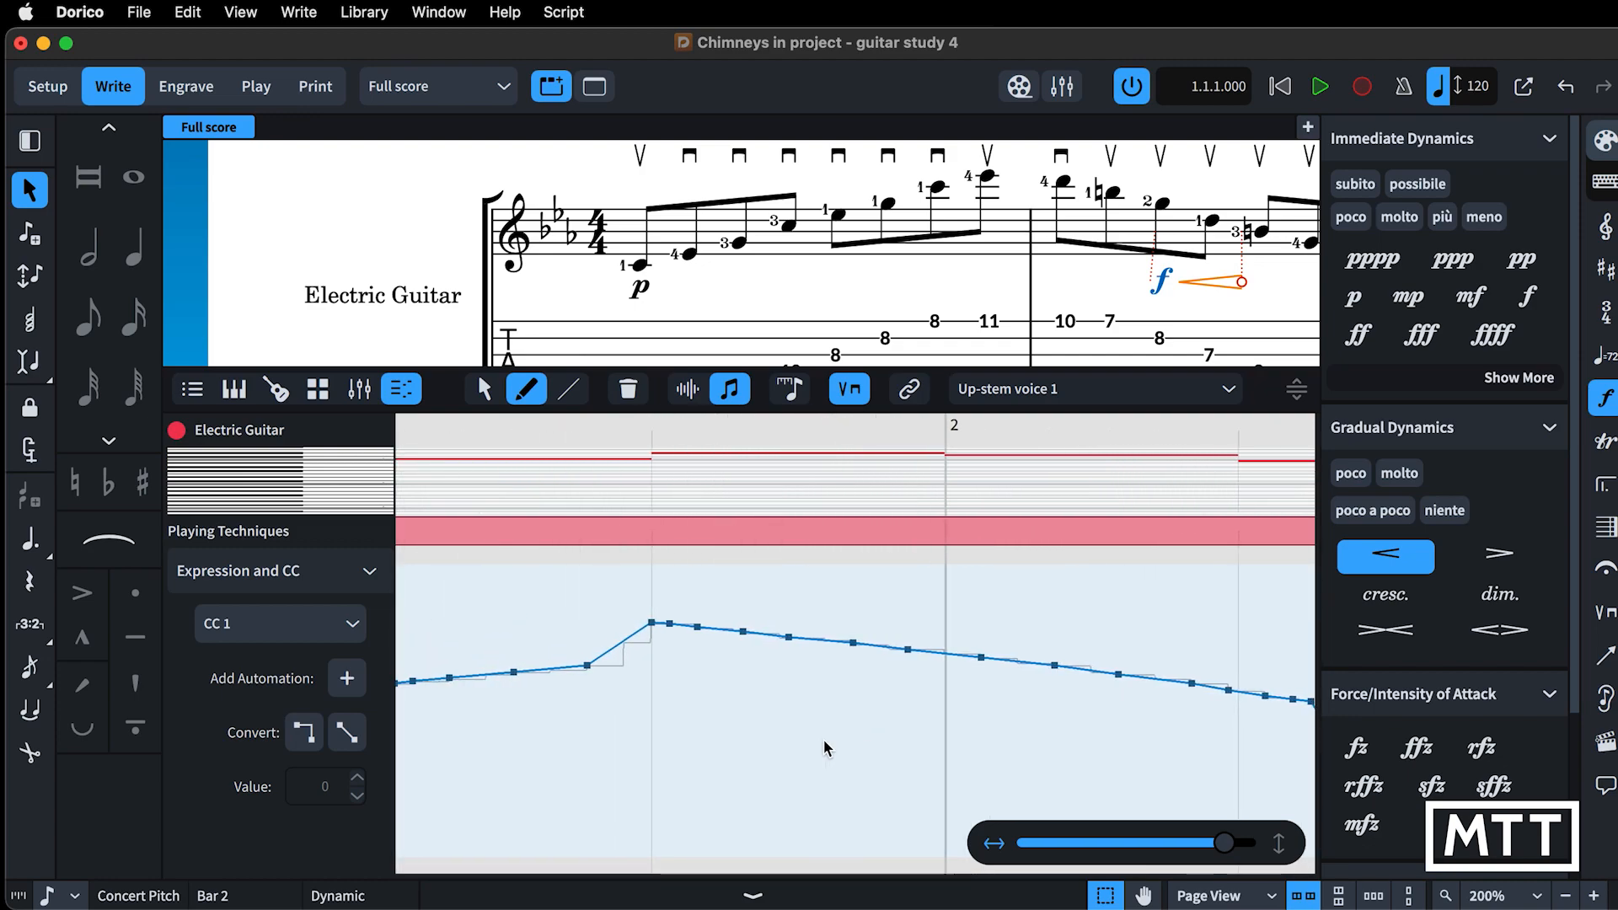
scroll(823, 740, "left", 3)
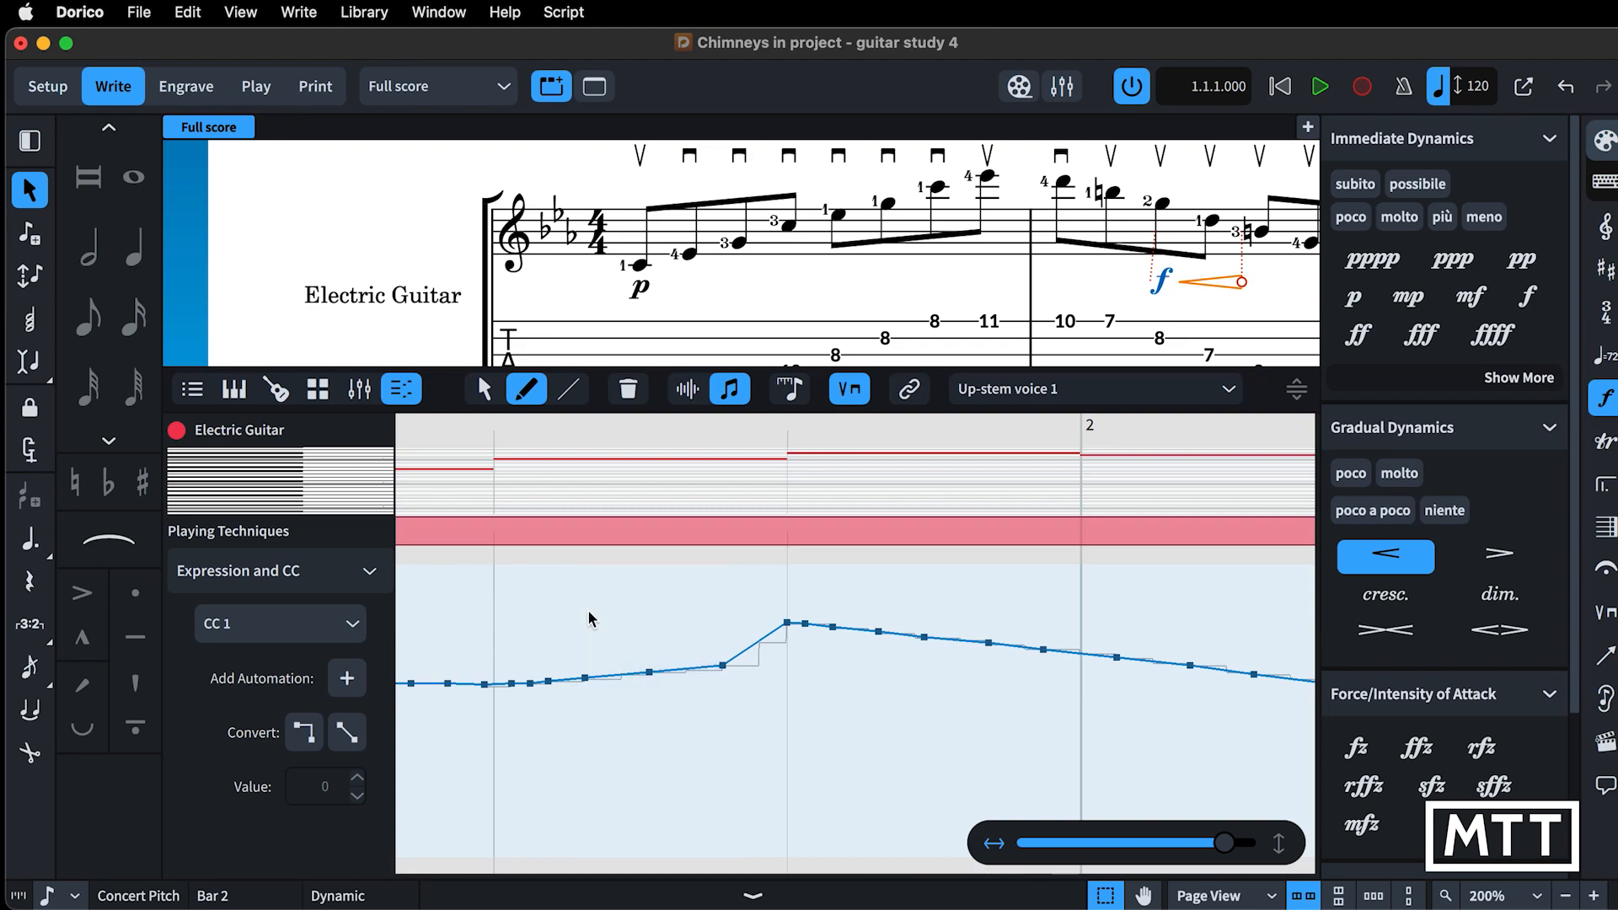
left_click_drag(589, 619, 723, 660)
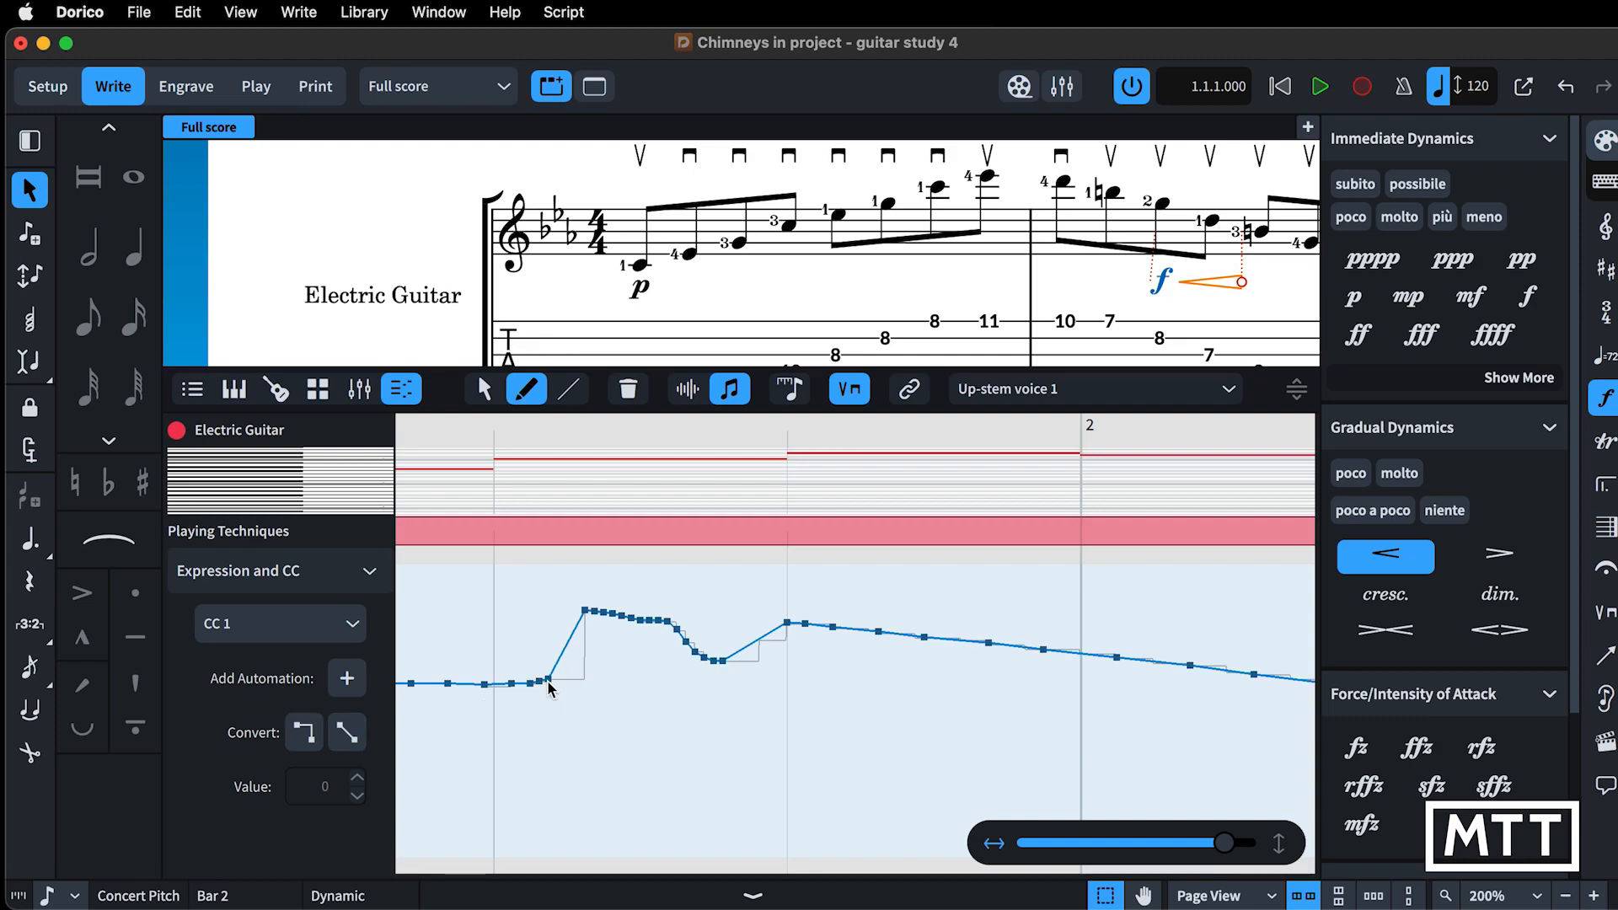
Convert the CC 1 point just before the raised plateau to a constant value, and convert it back to a linear ramp.
left_click(484, 388)
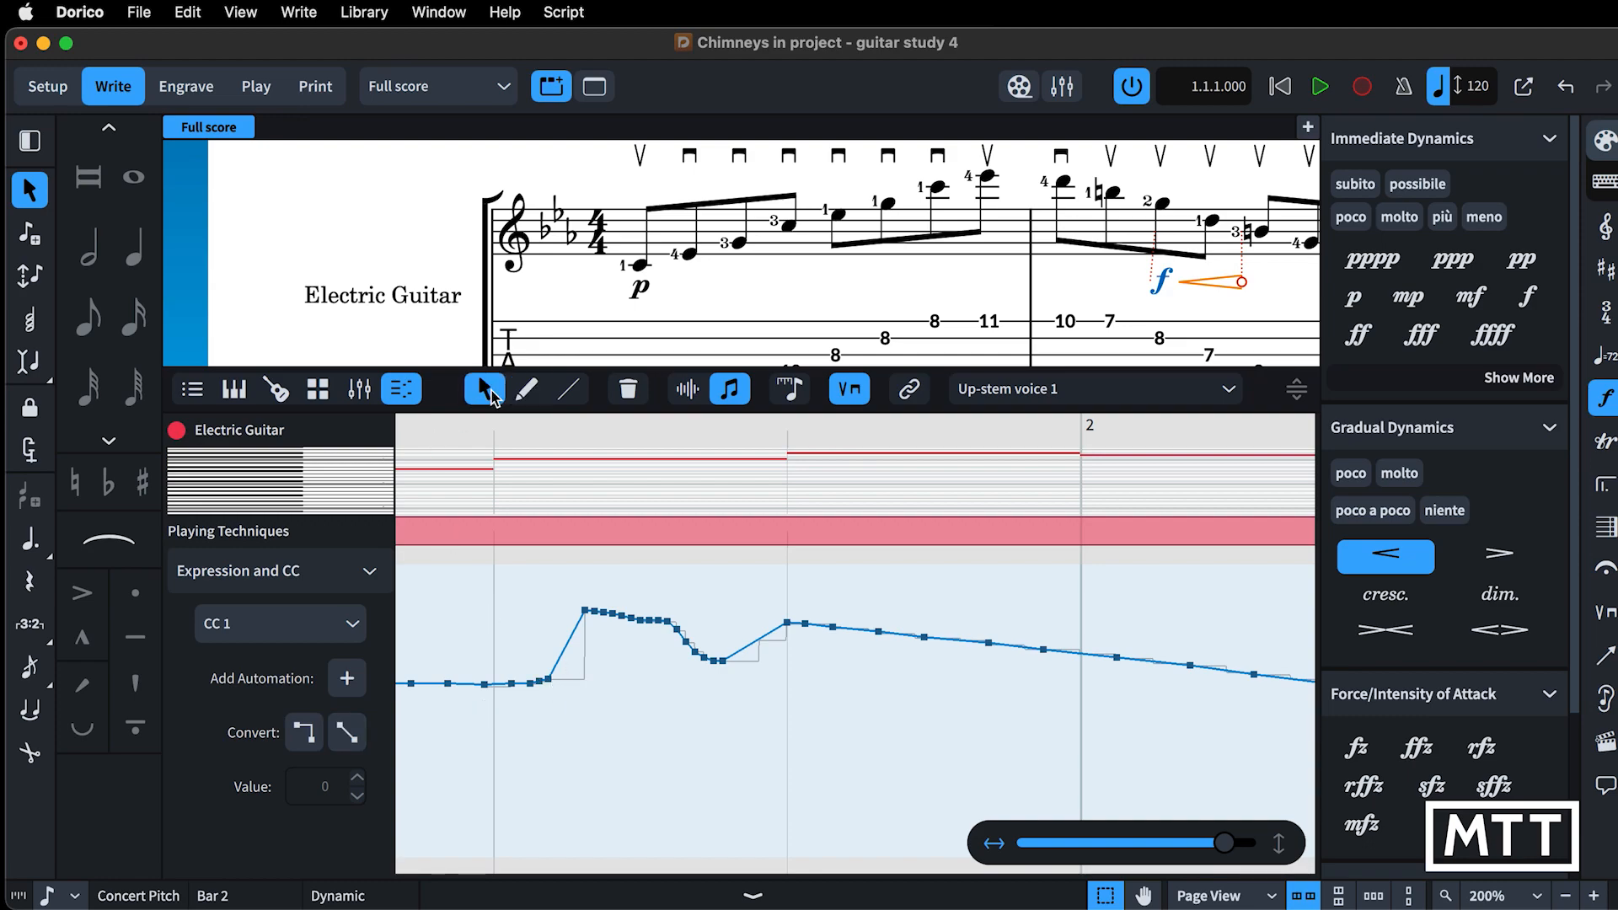
left_click(549, 680)
left_click(305, 732)
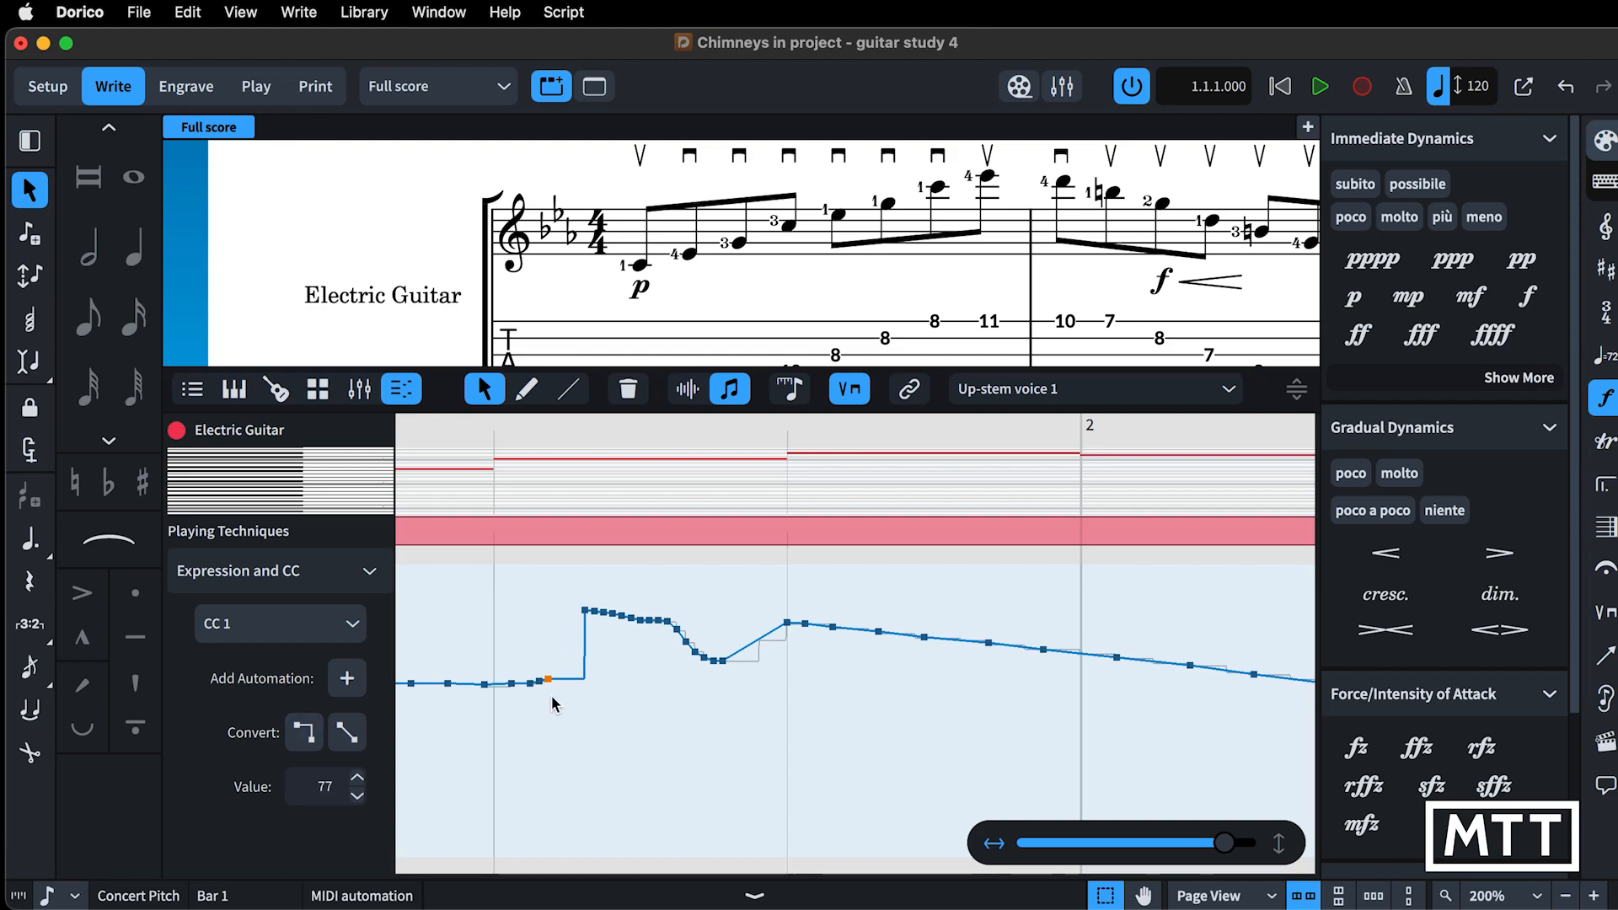
left_click(354, 743)
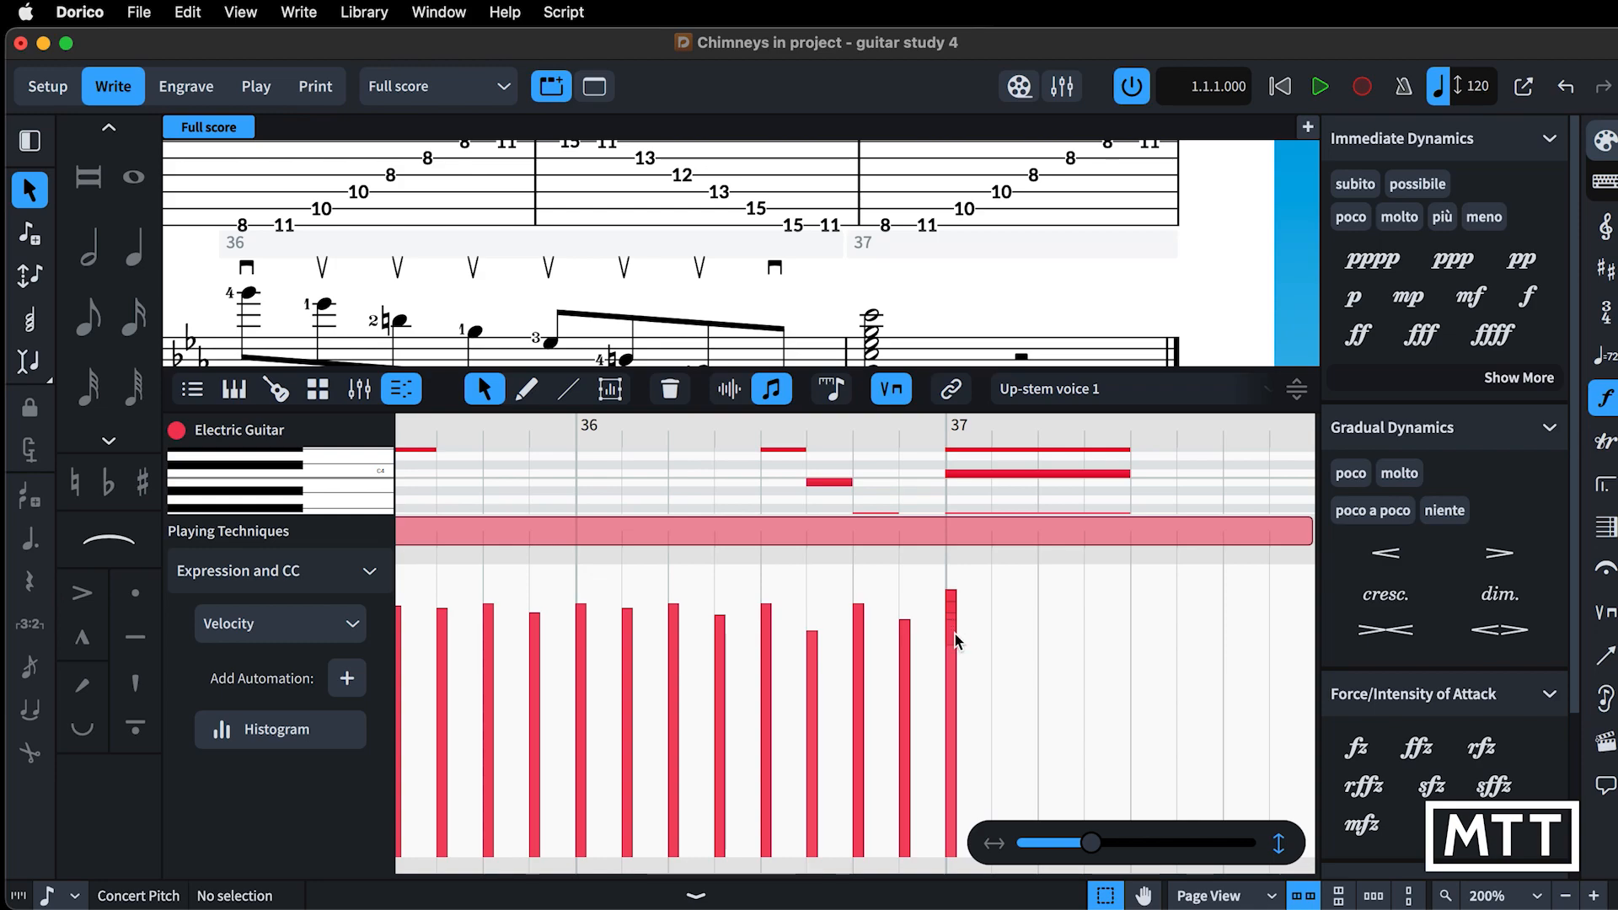
Lower the individual velocities of the G3, C3 and C5 notes in bar 37's chord, one note at a time.
left_click(954, 680)
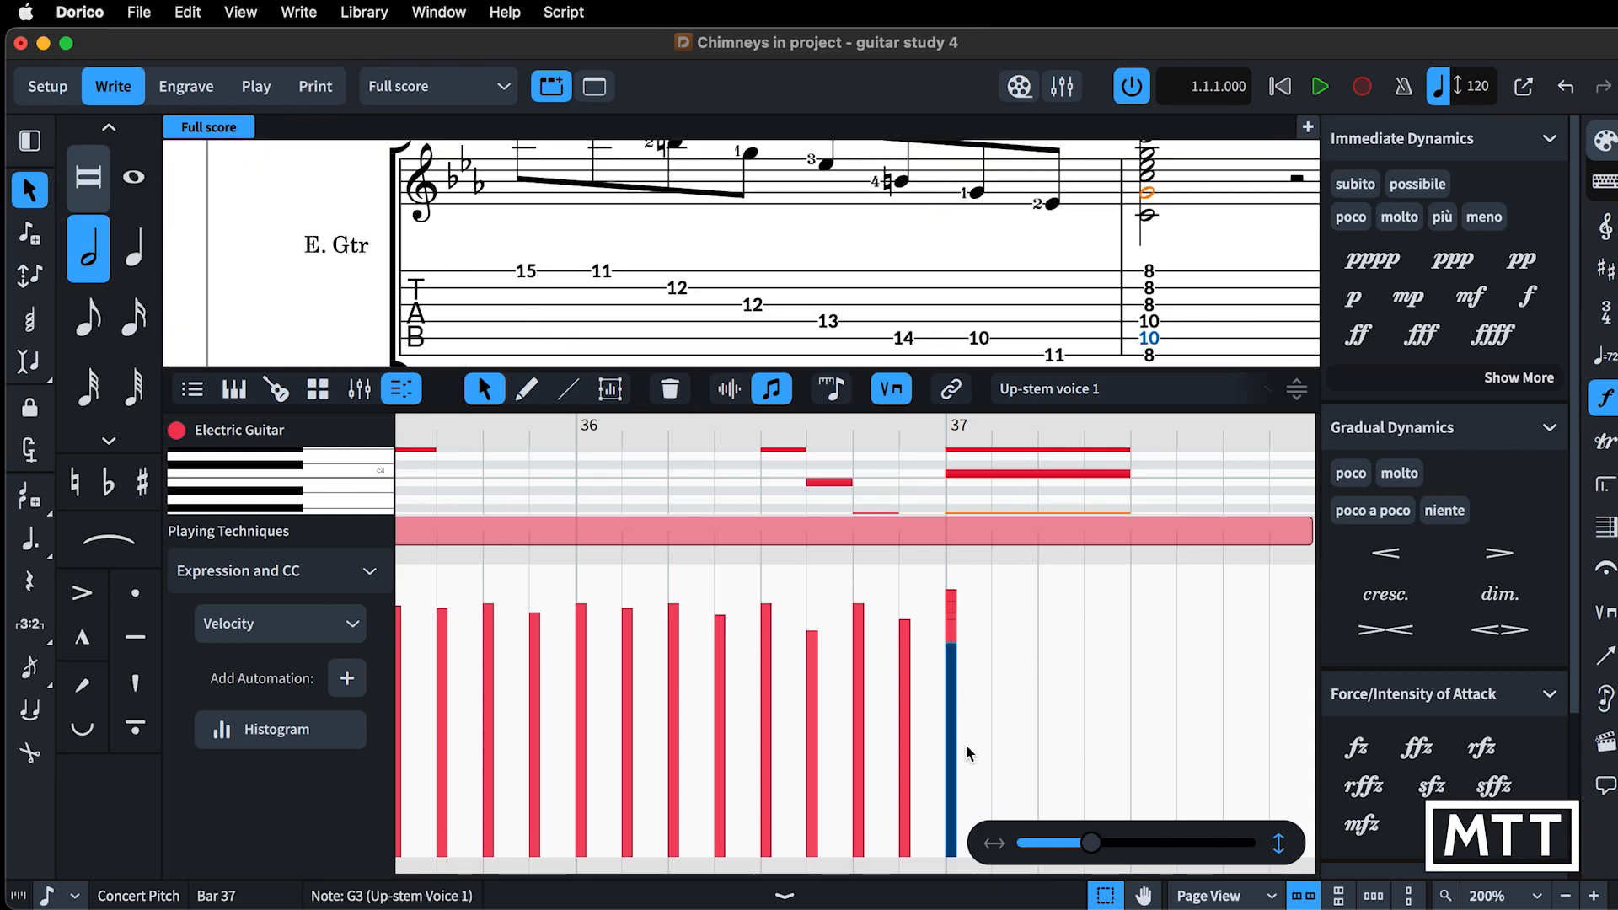
mouse_move(956, 645)
left_mouse_down()
mouse_move(954, 713)
mouse_move(951, 664)
left_mouse_up()
left_click(1012, 640)
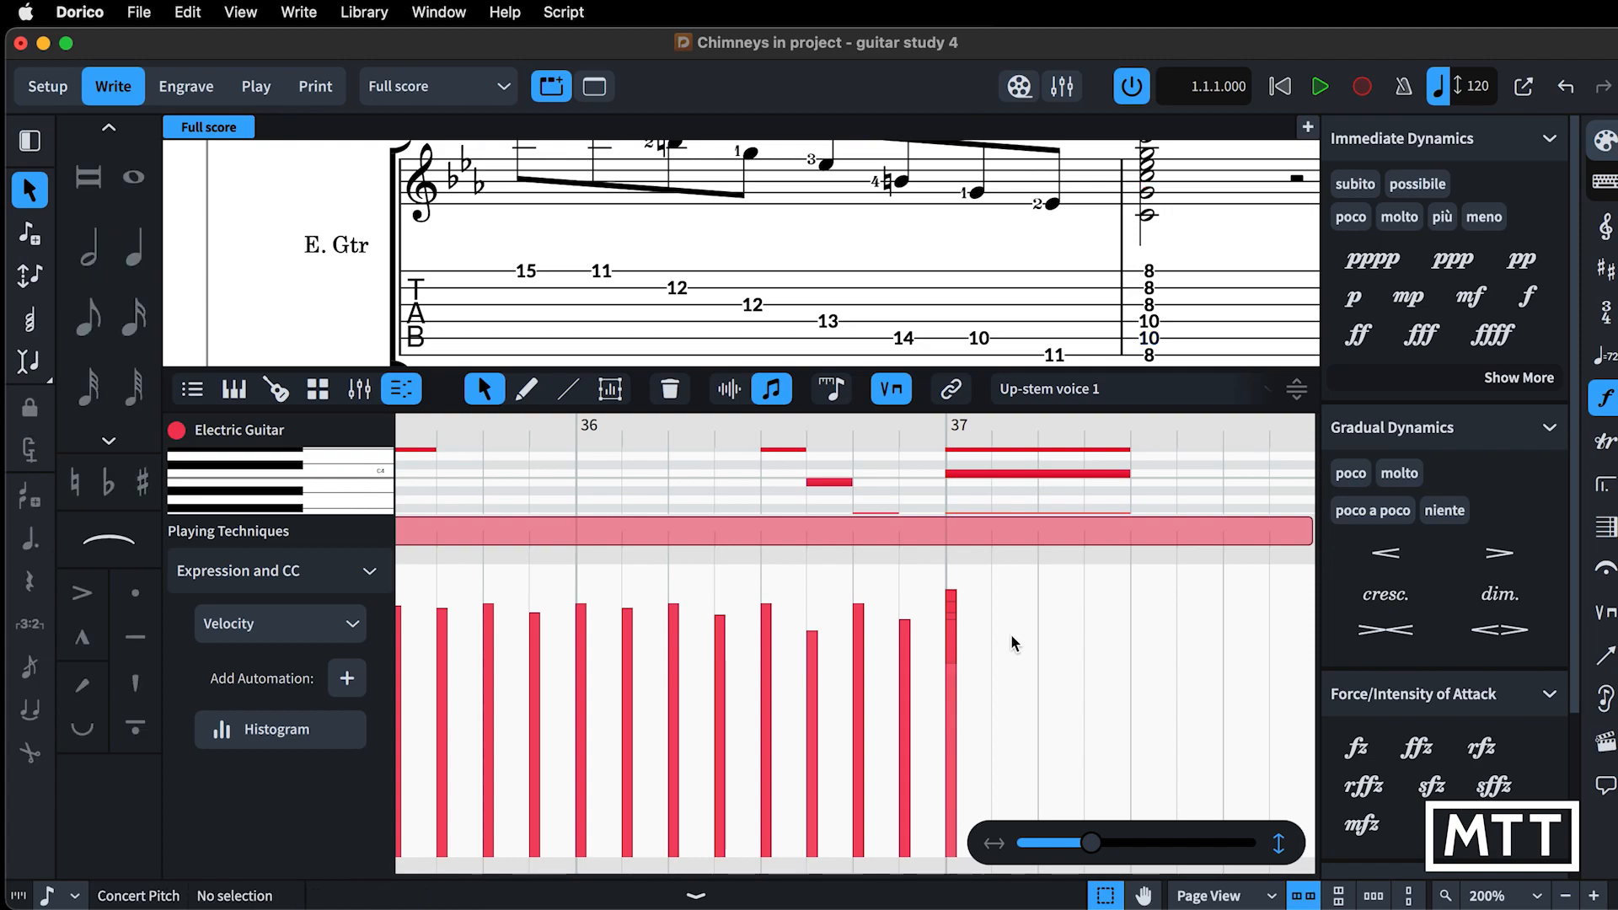
left_click(955, 628)
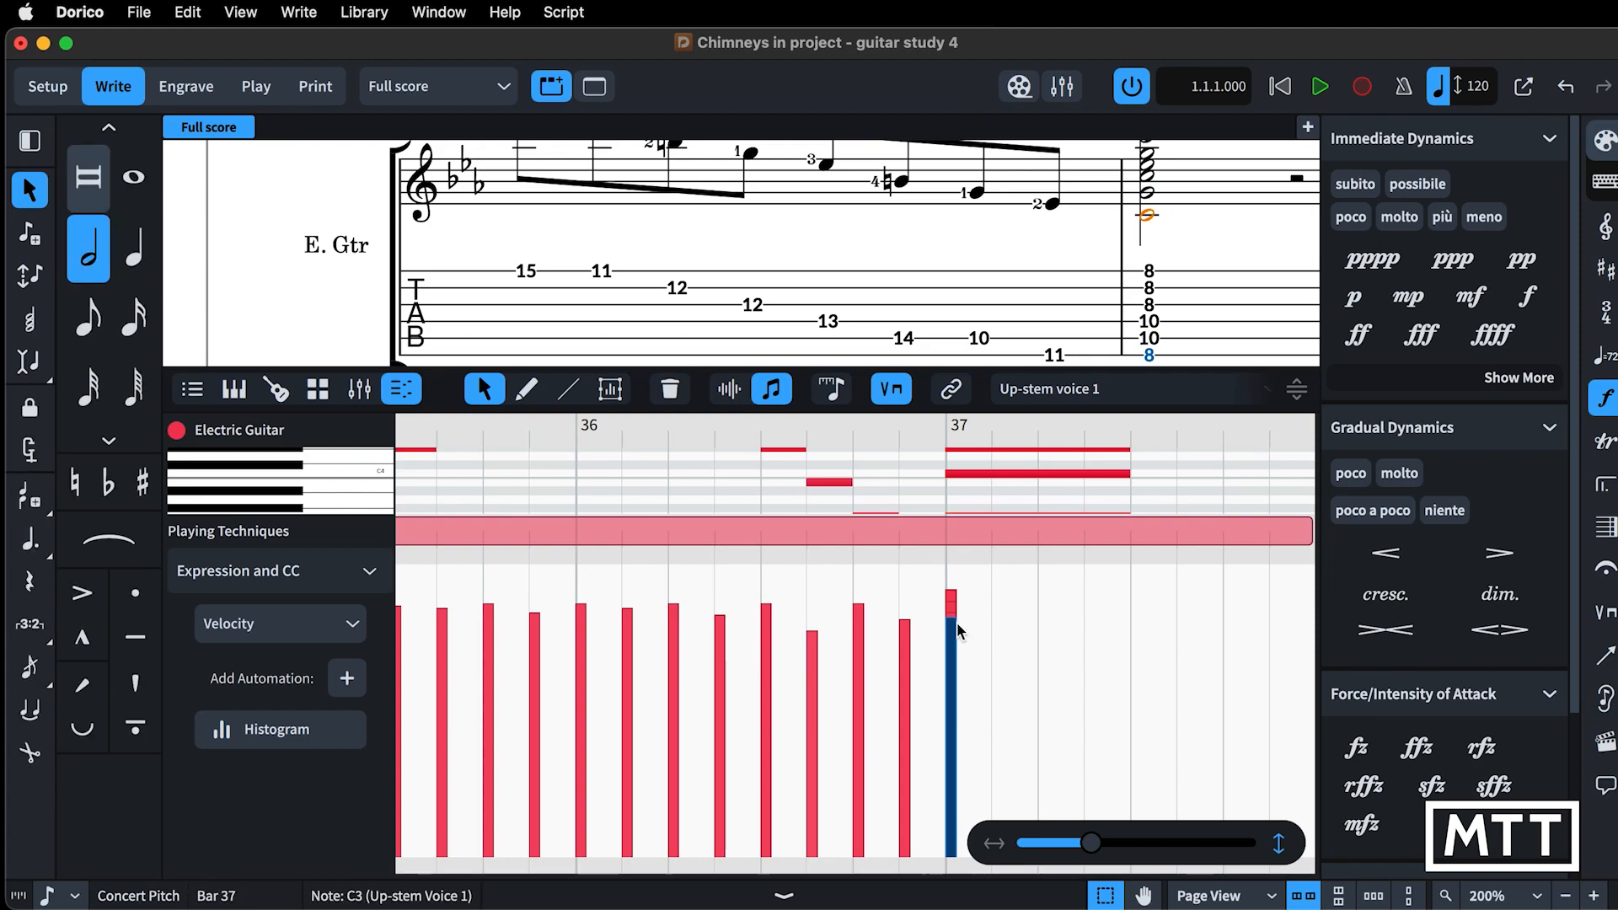
left_click_drag(952, 620, 952, 635)
left_click(995, 636)
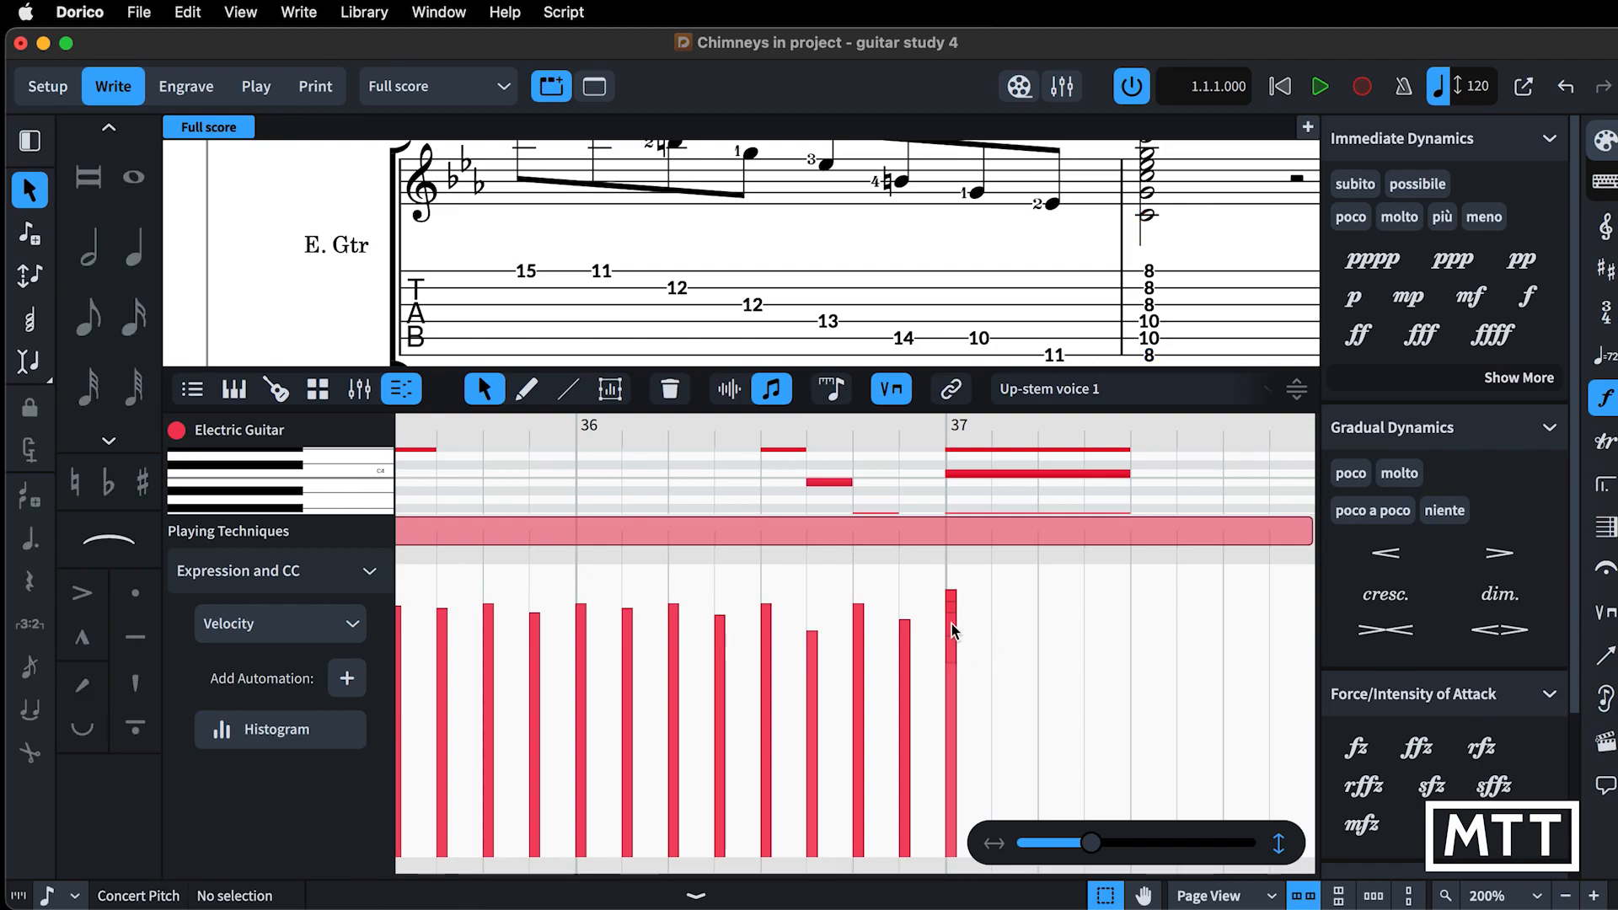
left_click(952, 617)
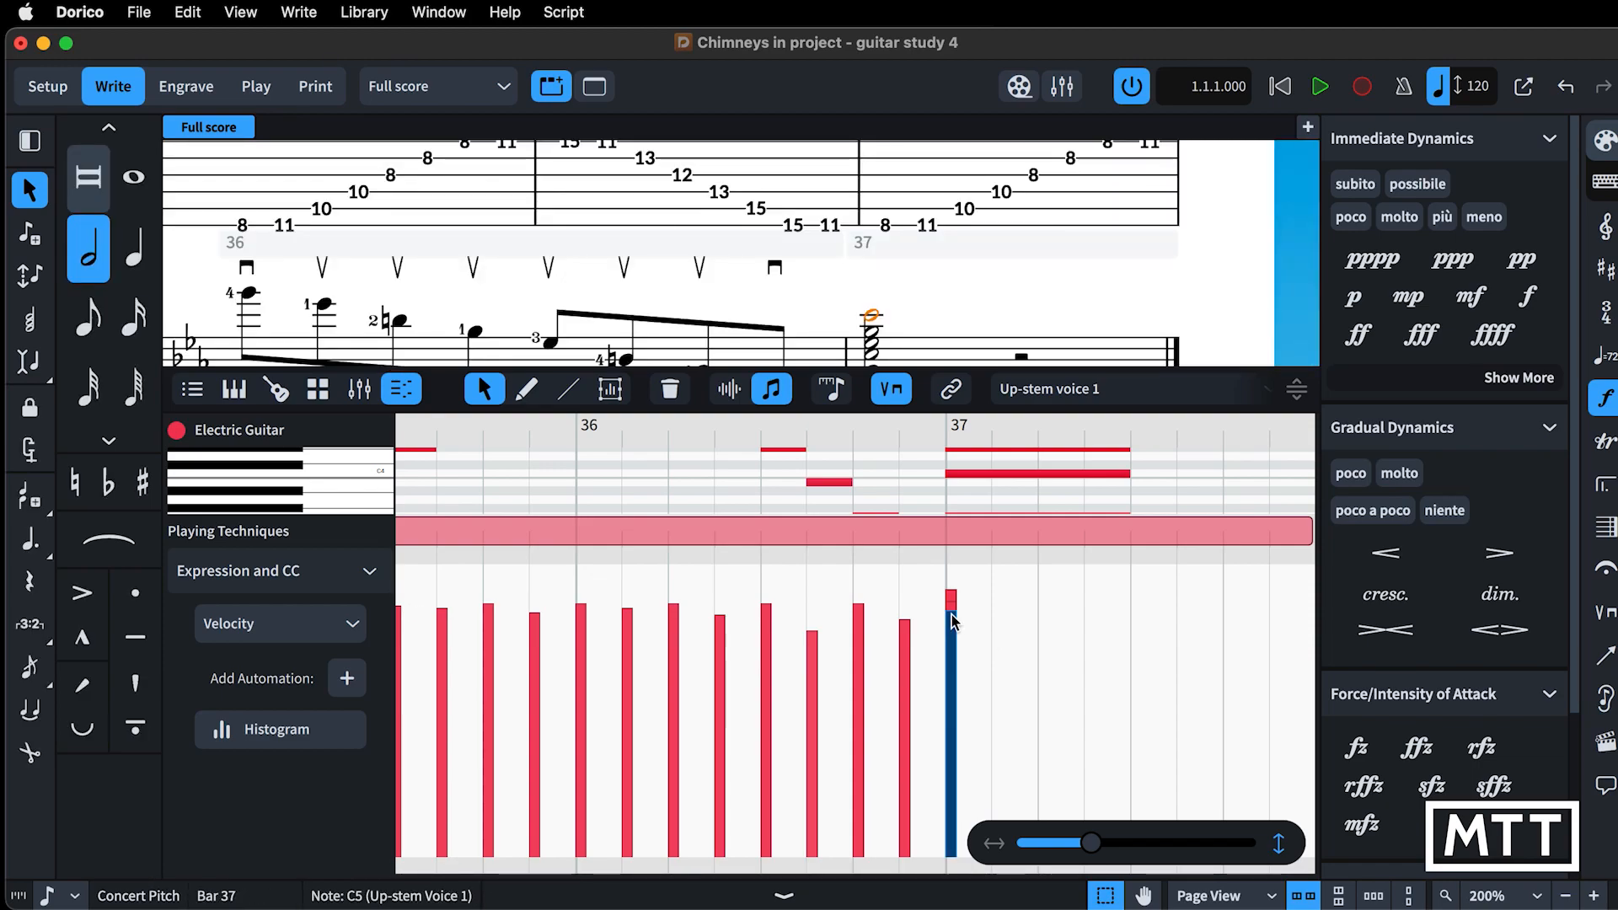
left_click_drag(952, 624, 954, 626)
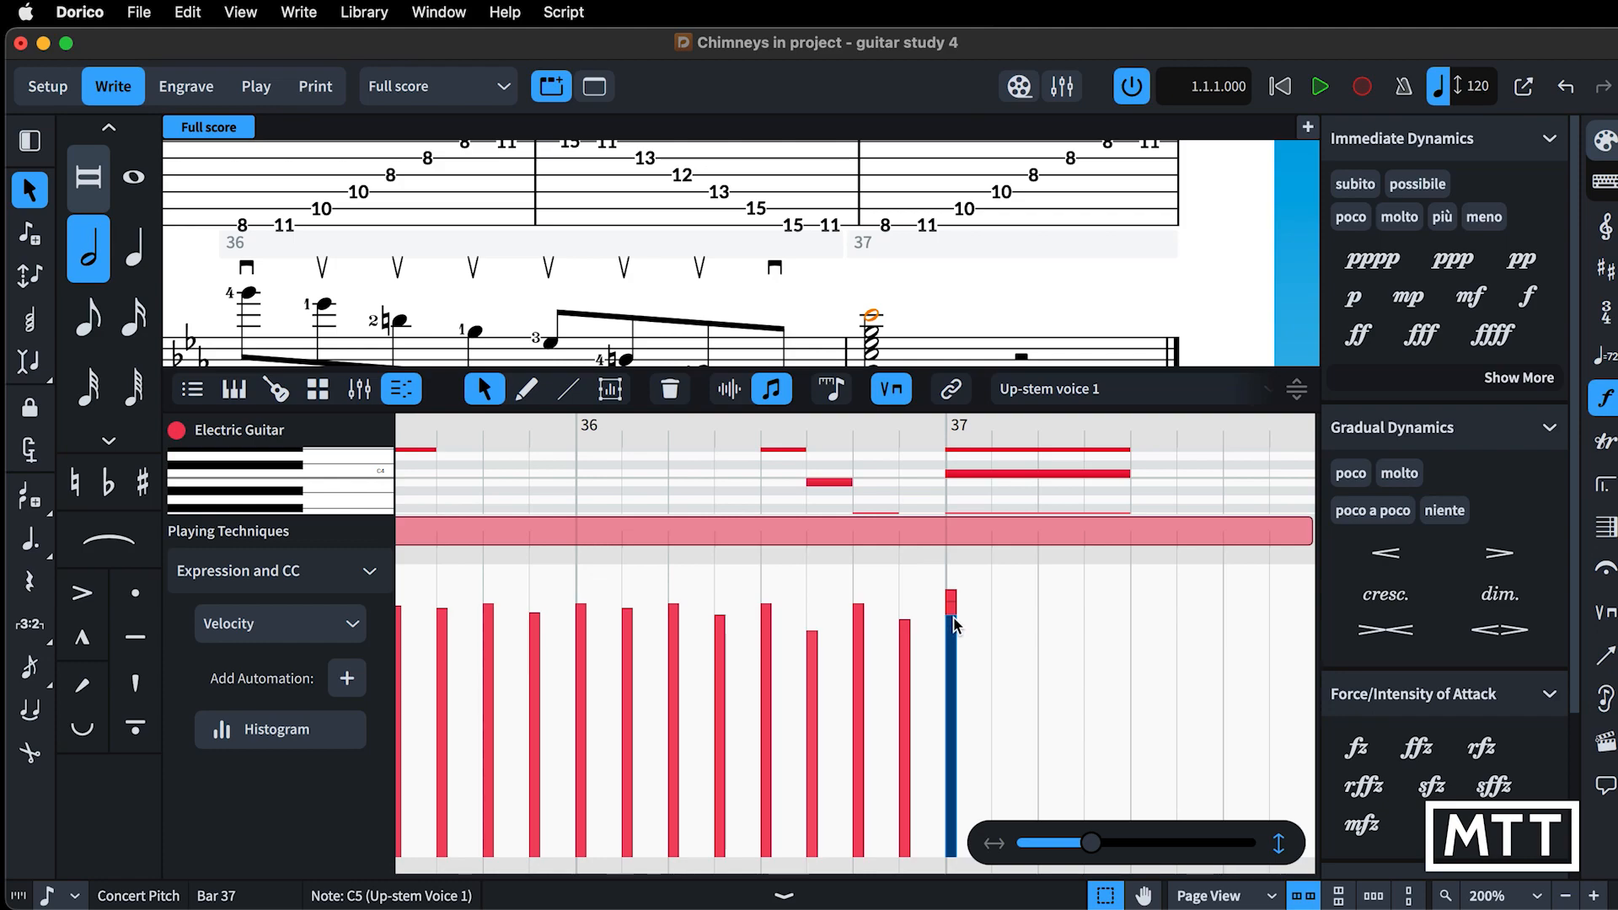
left_click(988, 643)
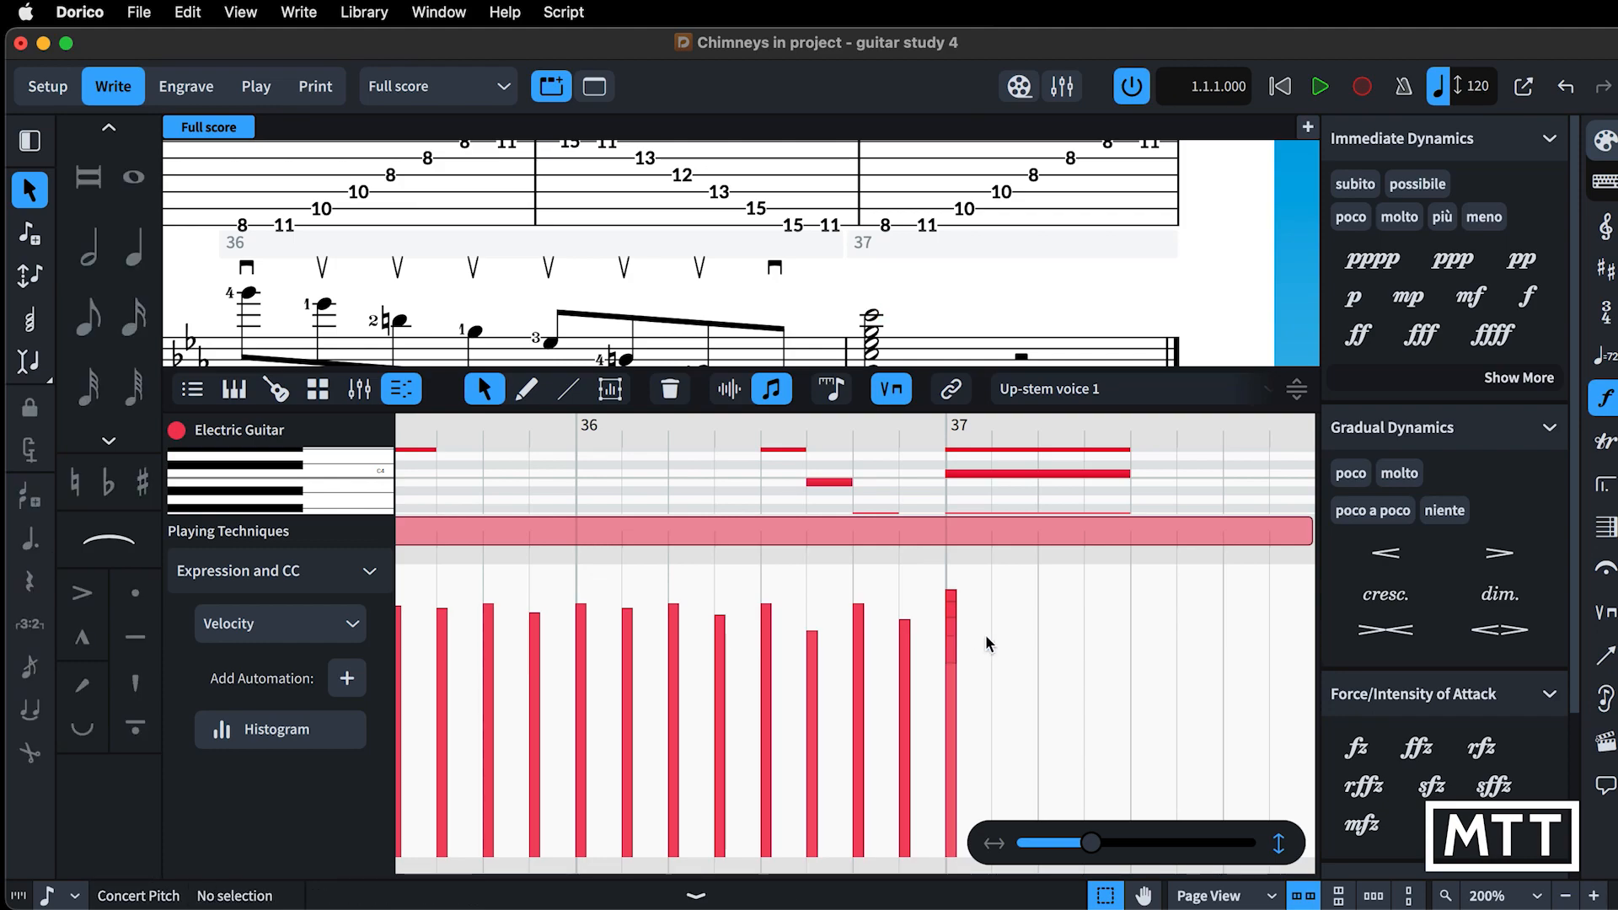
Select the notes of bar 37's chord in turn through their stacked velocity bars to examine each one's level.
left_click(957, 681)
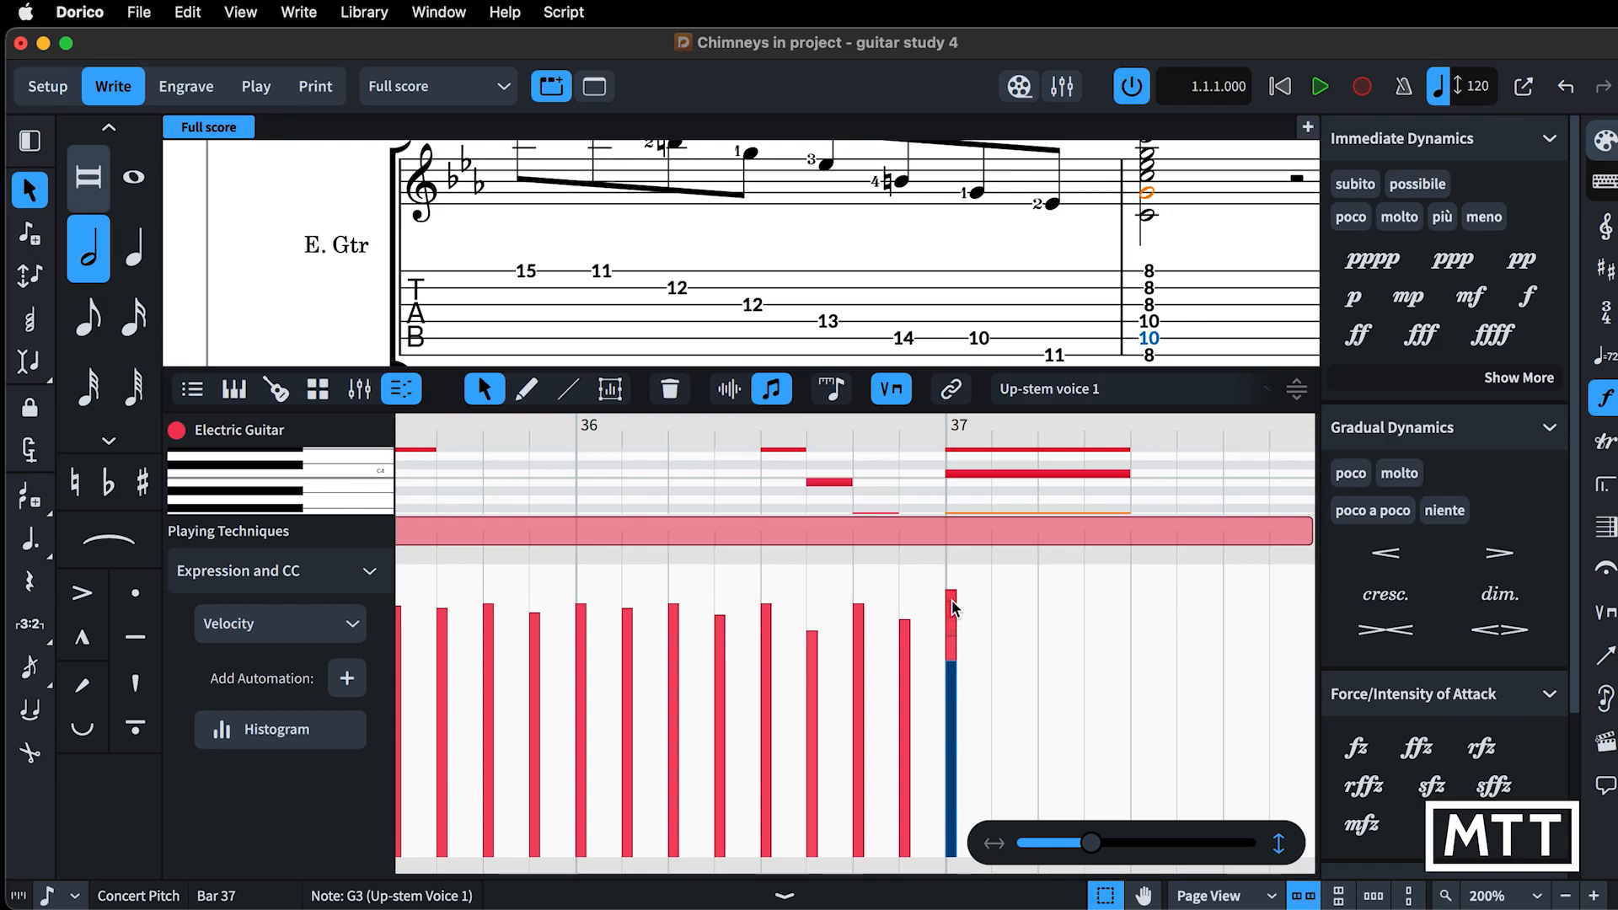
left_click(1010, 674)
left_click(952, 645)
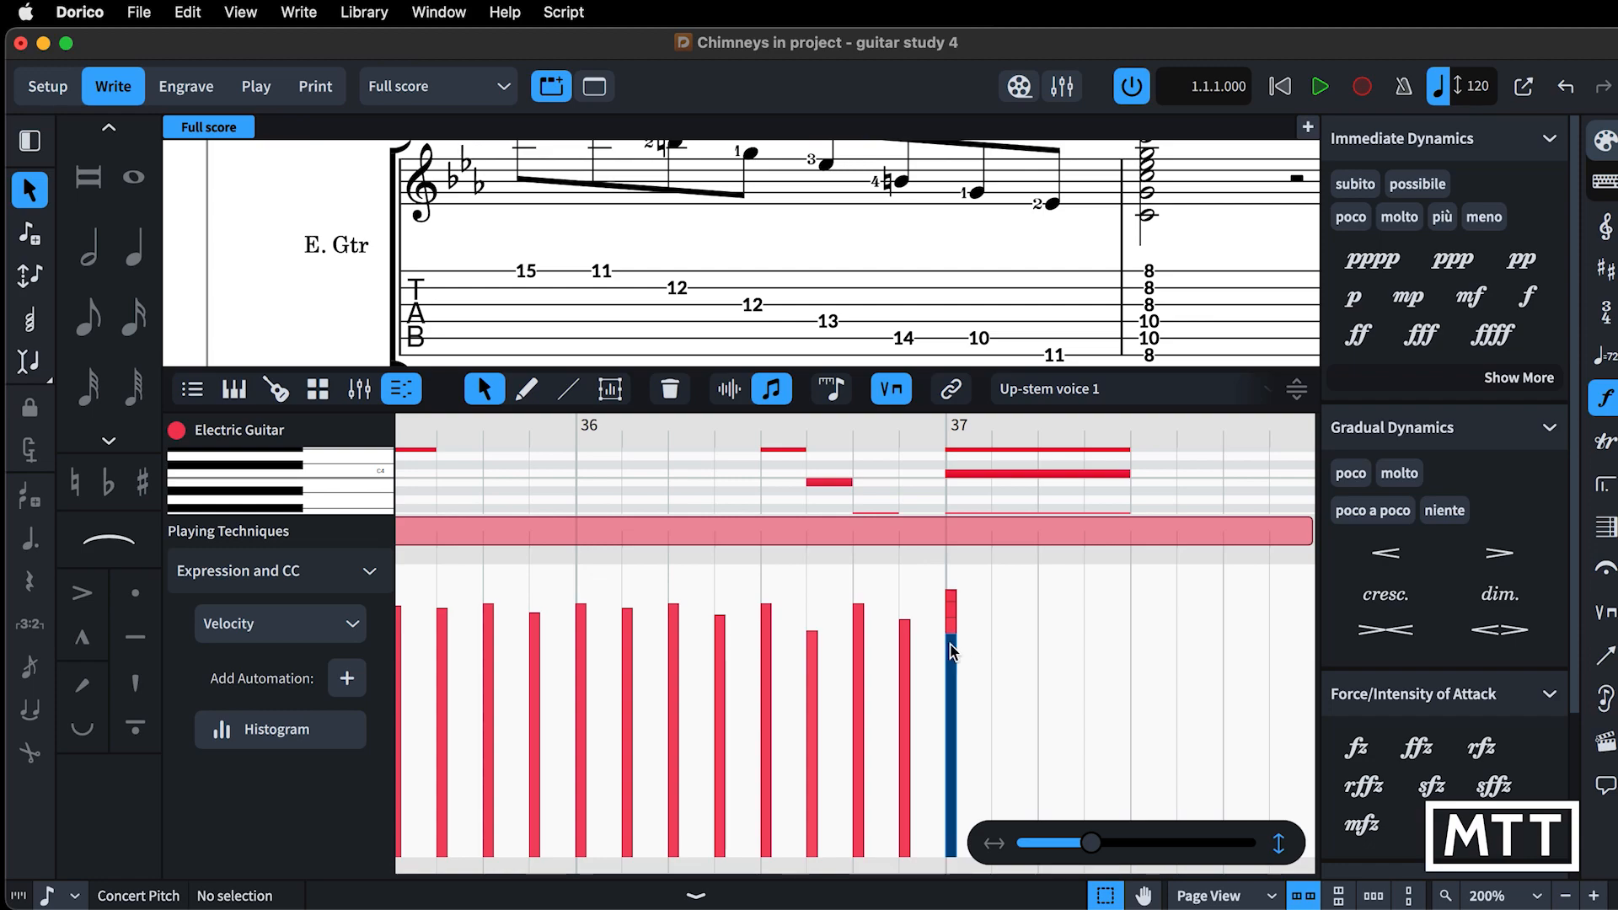
left_click(998, 644)
left_click(953, 600)
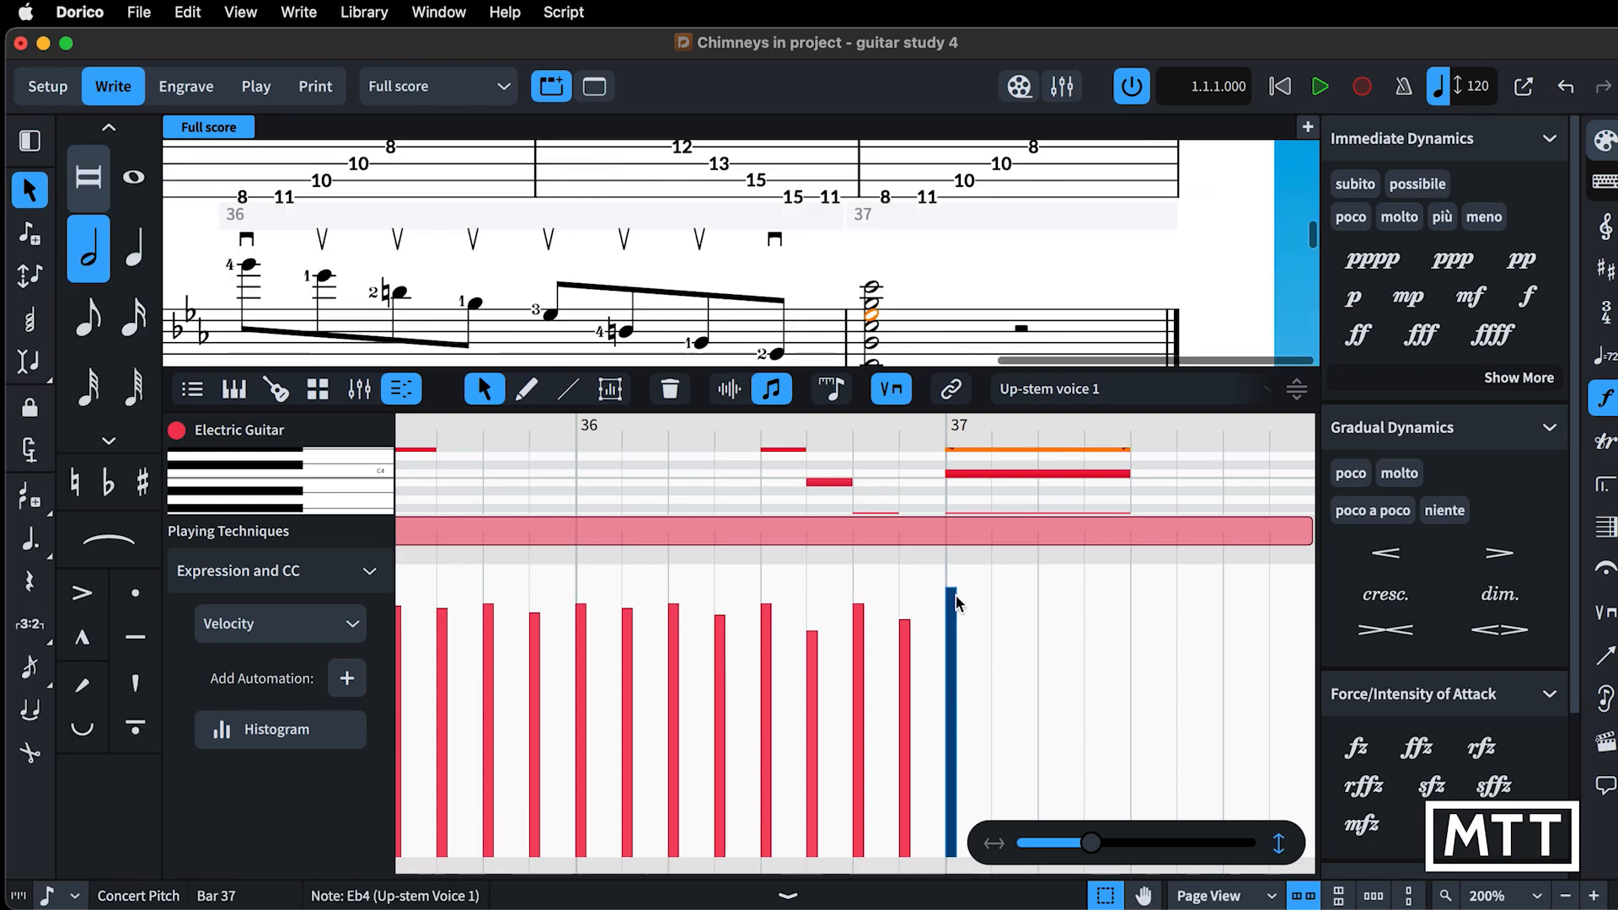
left_click(989, 630)
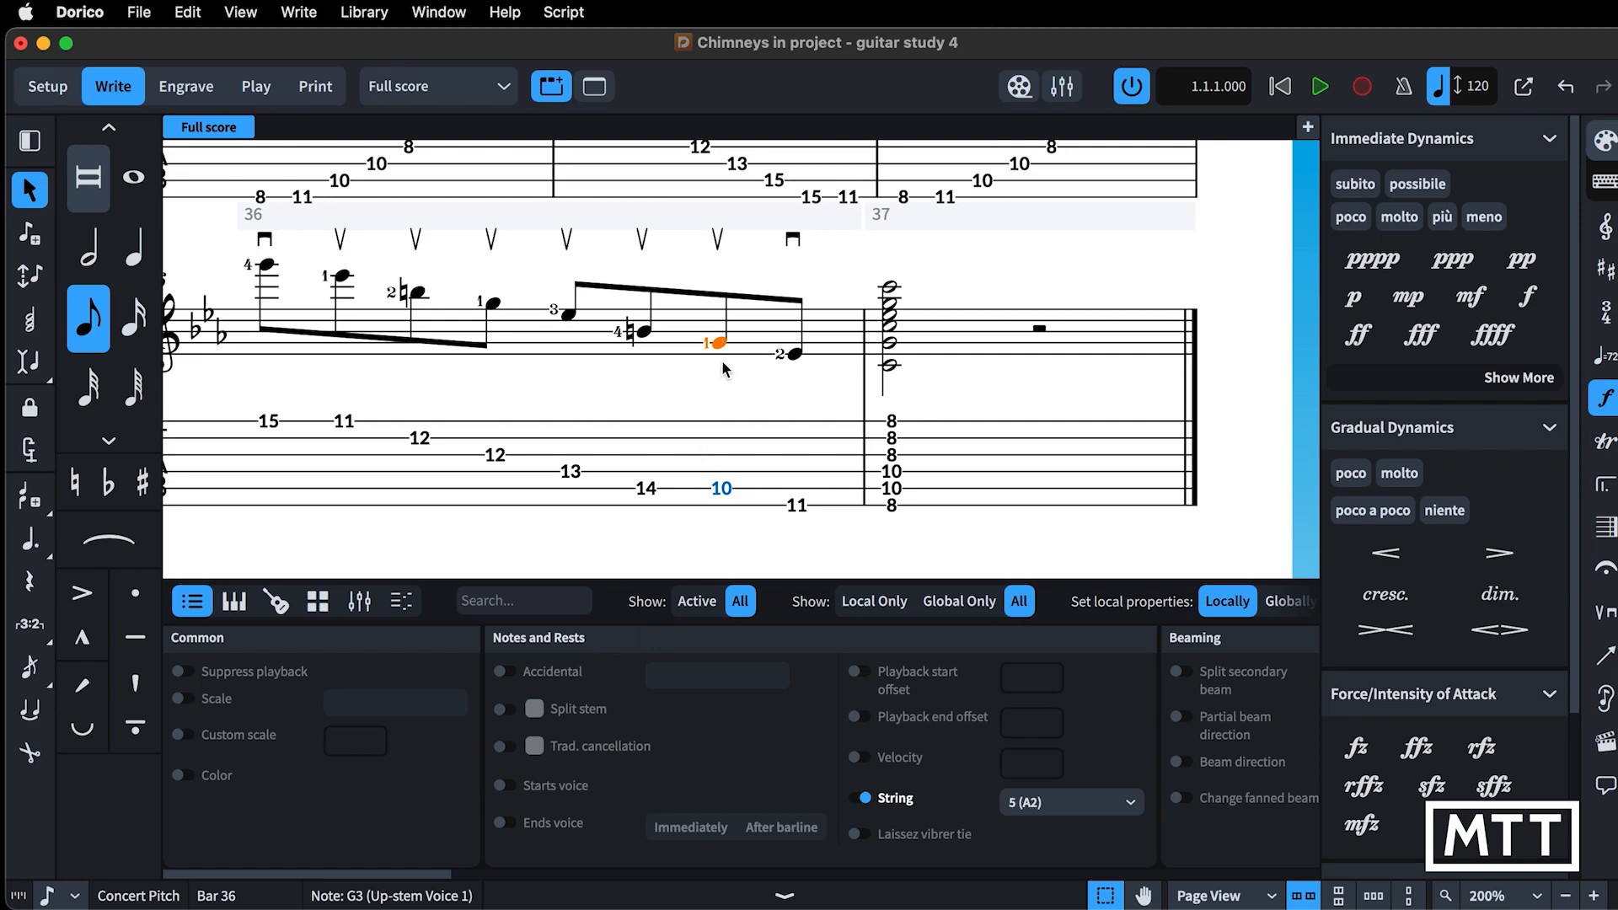
Enable the velocity property for the selected G3 note in bar 36 and set it to 127.
left_click(859, 757)
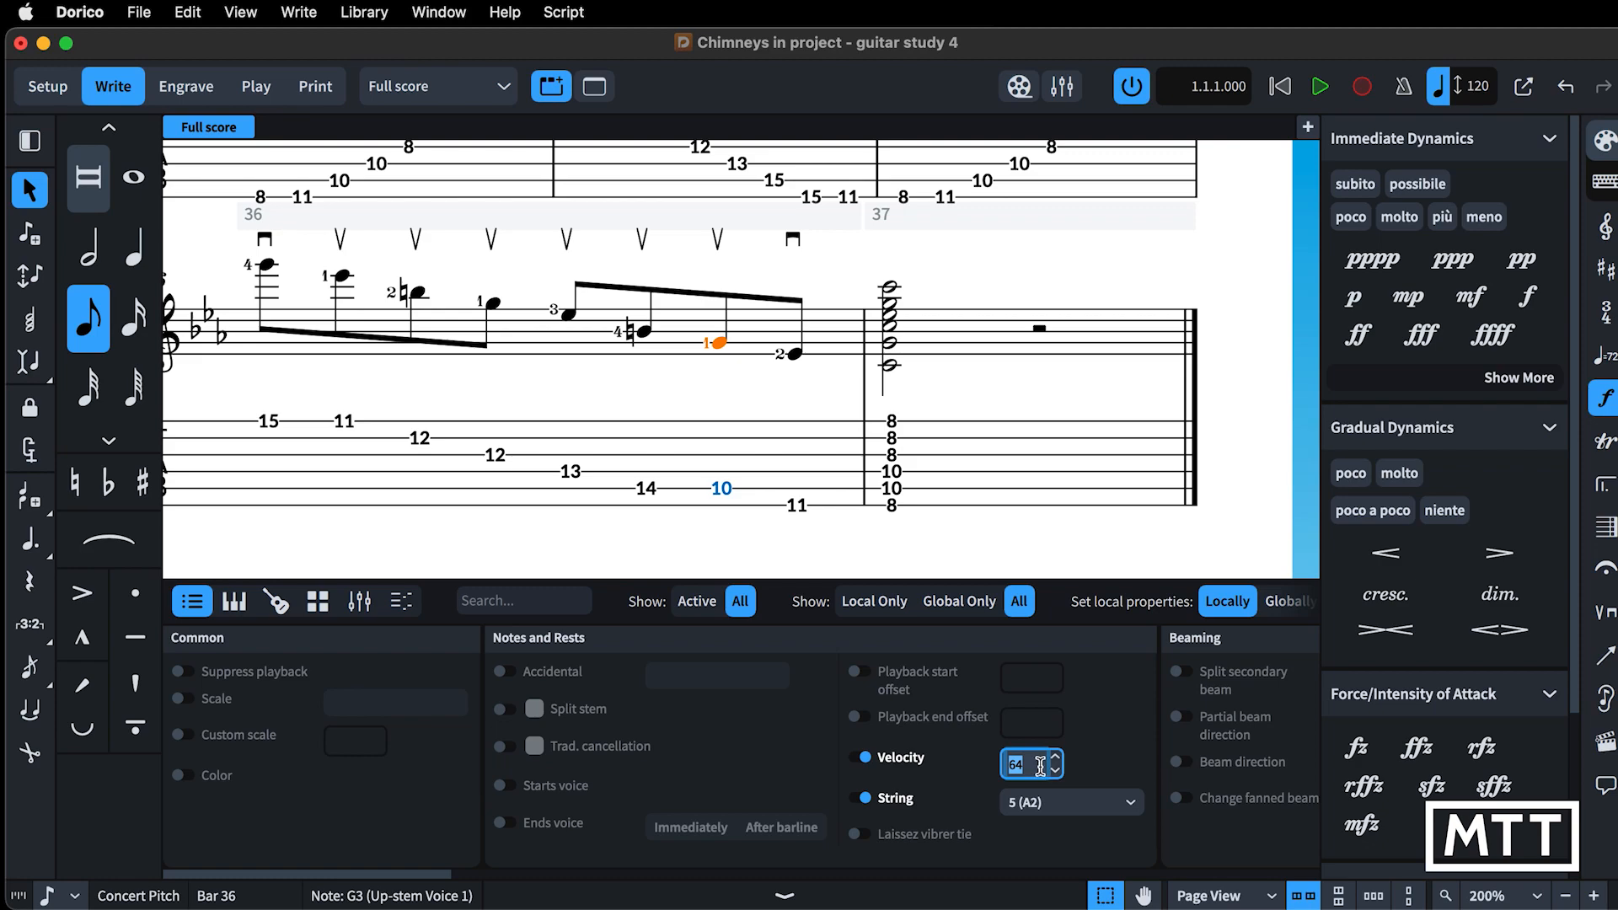
type("127")
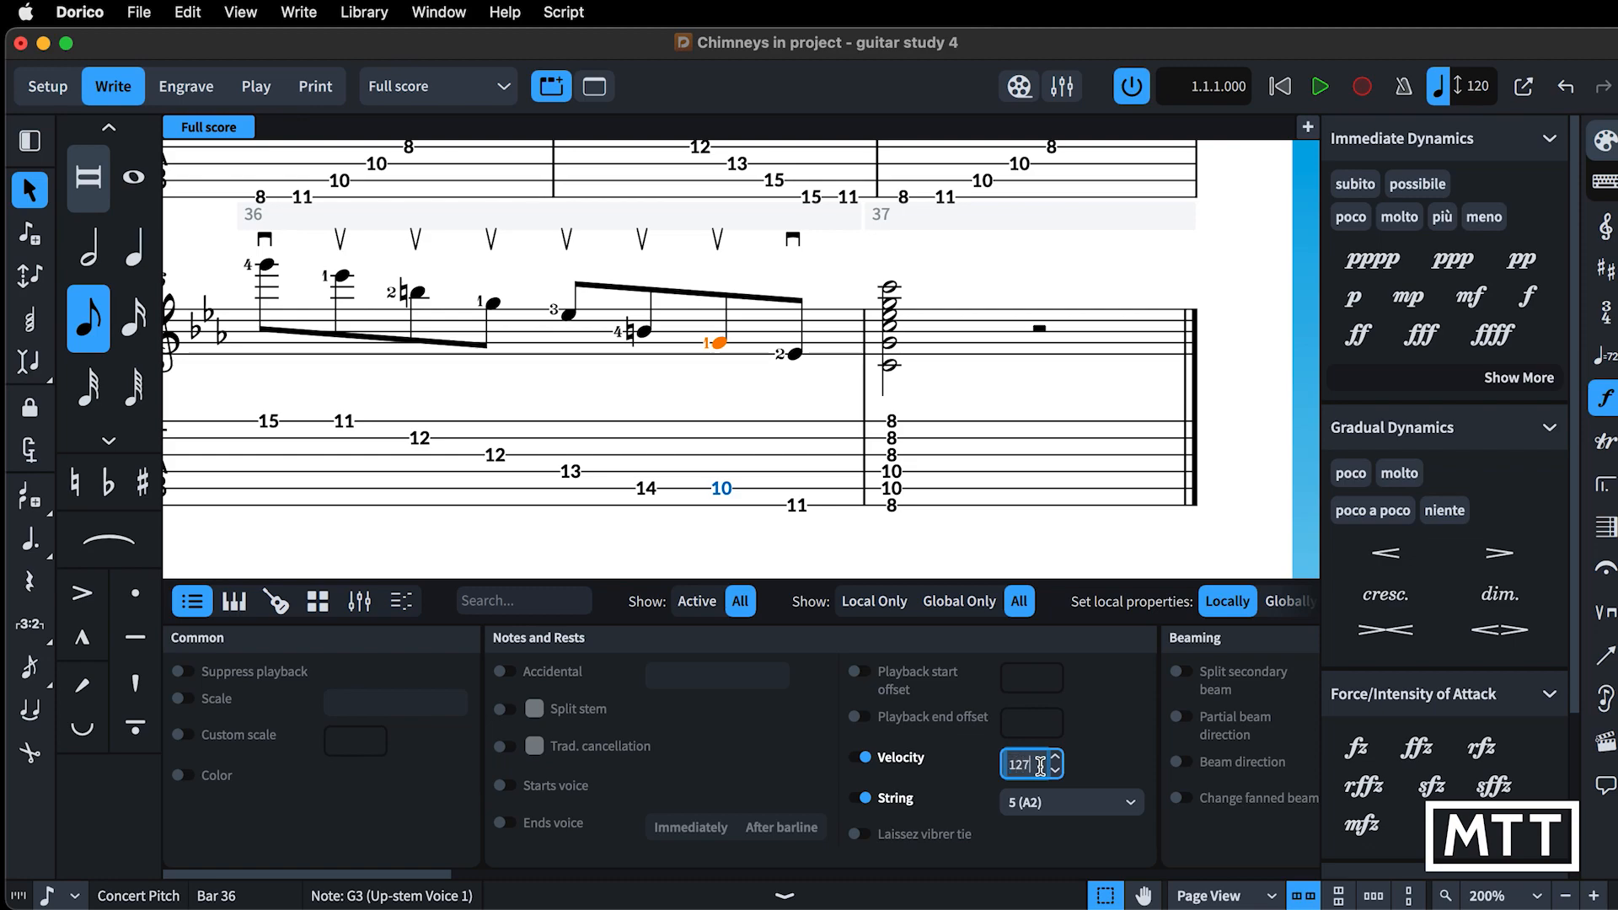
key("Tab")
left_click(1098, 774)
Lower the velocity of bar 36's G3 note sharply in the Key Editor's velocity lane and show the note's properties.
left_click(401, 601)
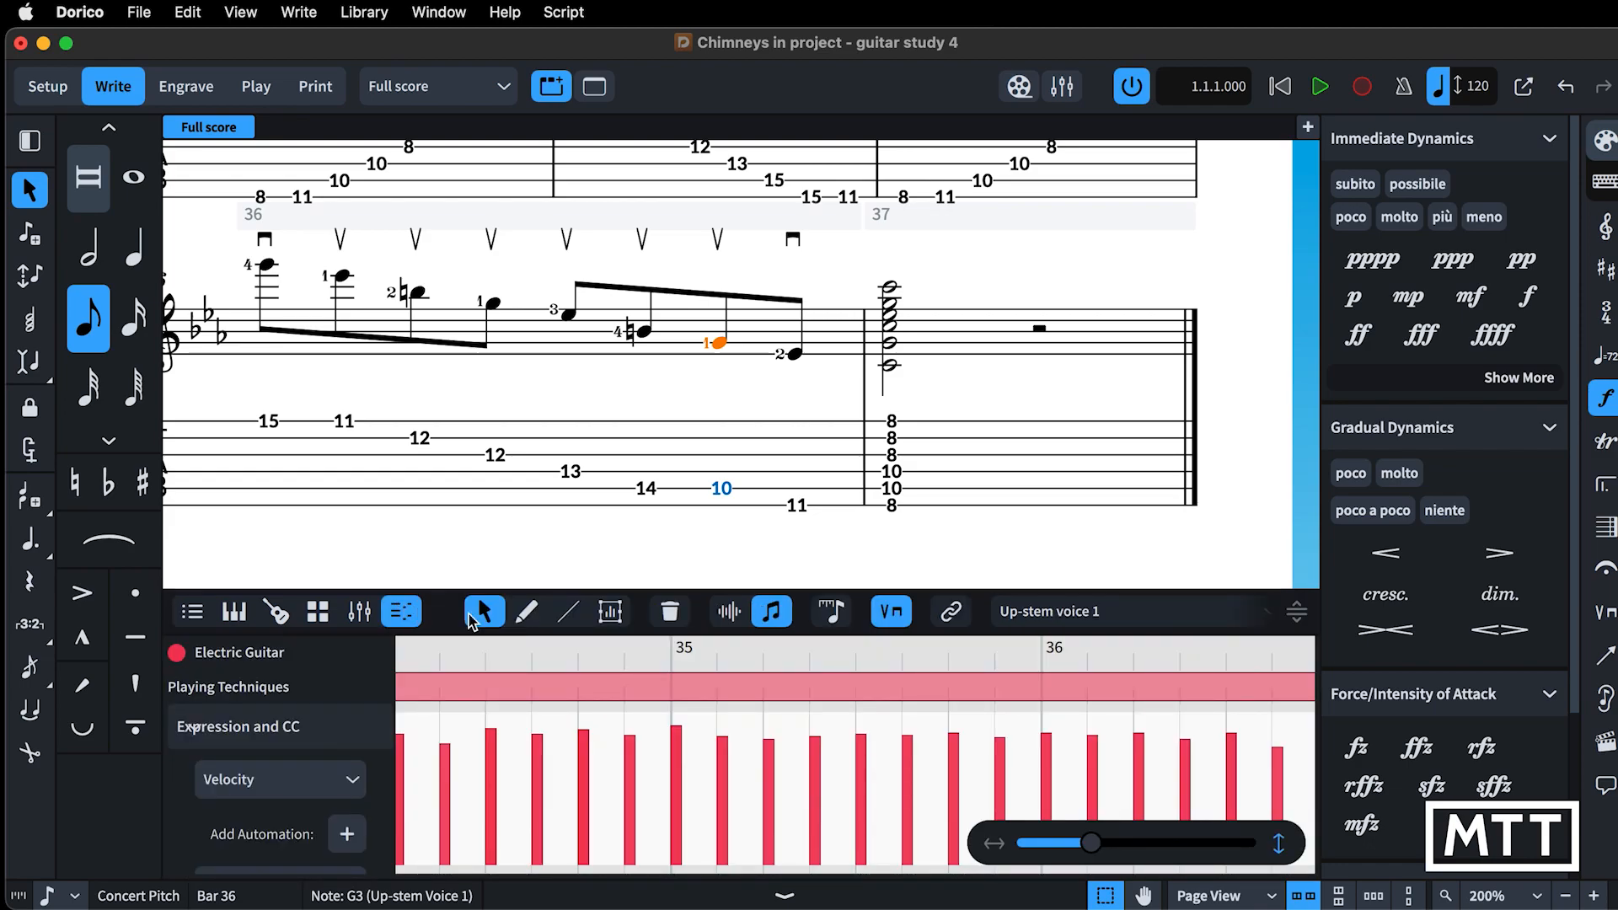
scroll(598, 727, "right", 1)
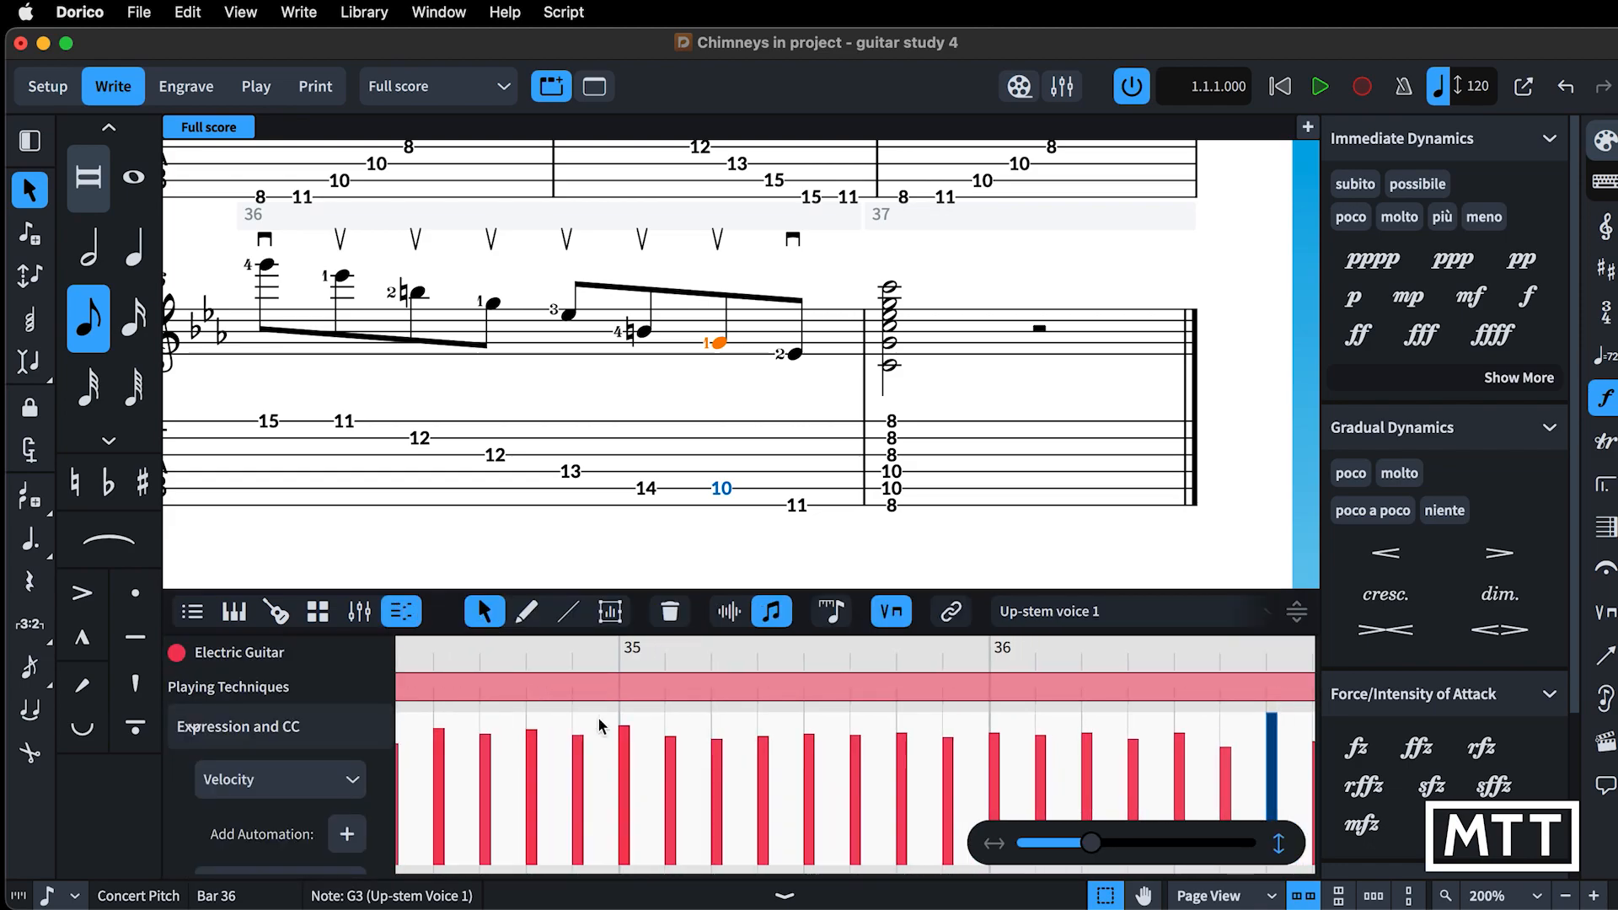
scroll(600, 726, "right", 7)
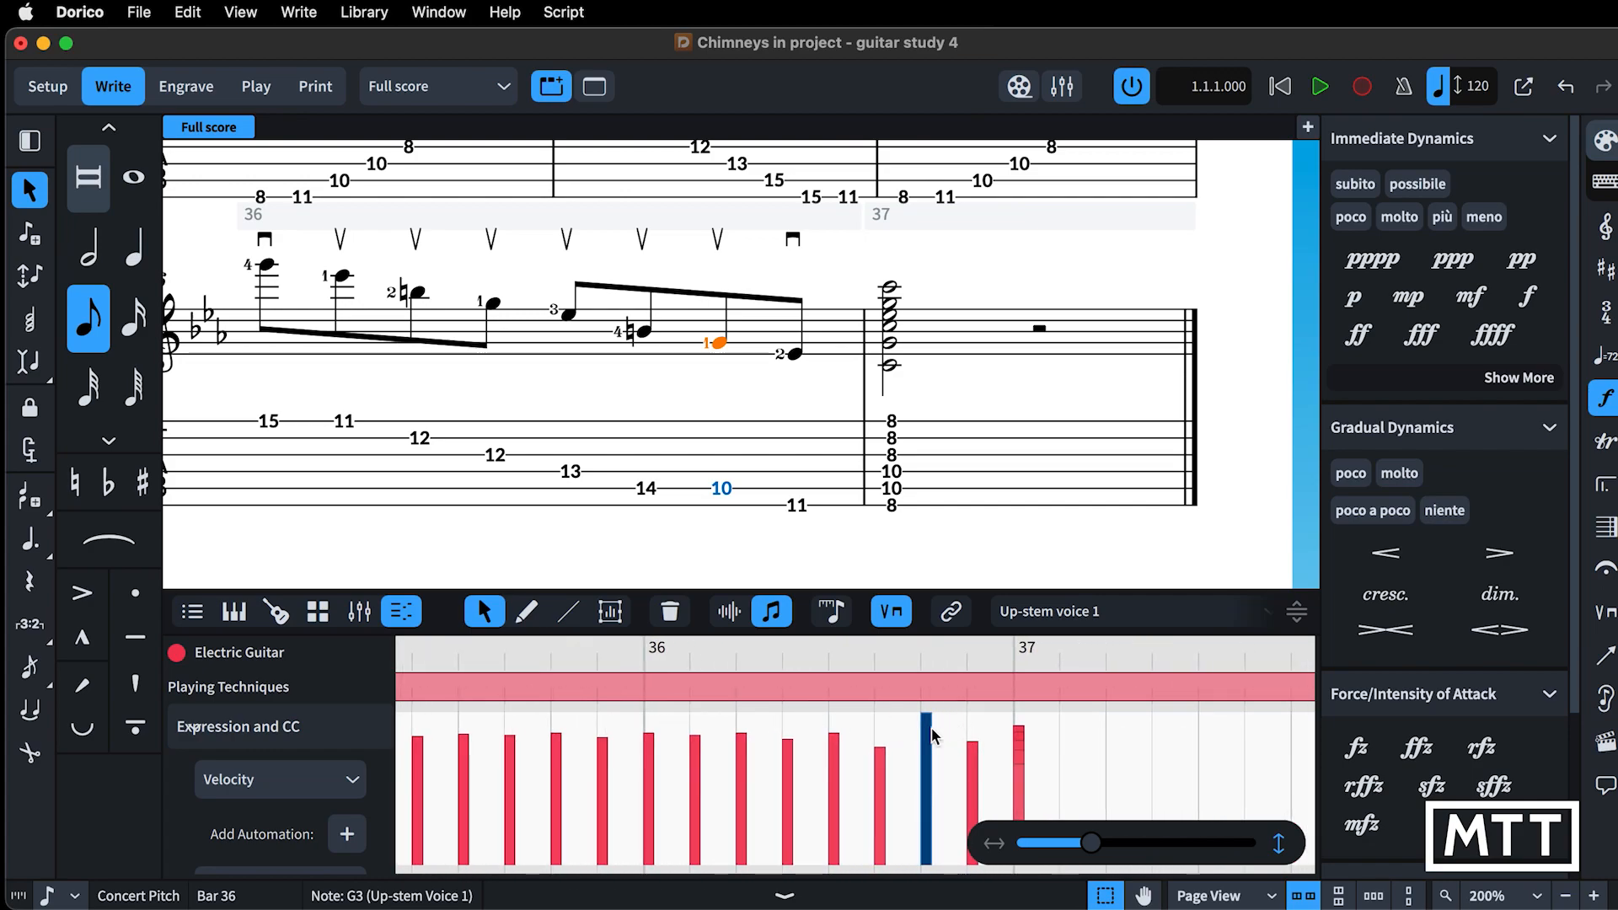
left_click_drag(927, 716, 931, 836)
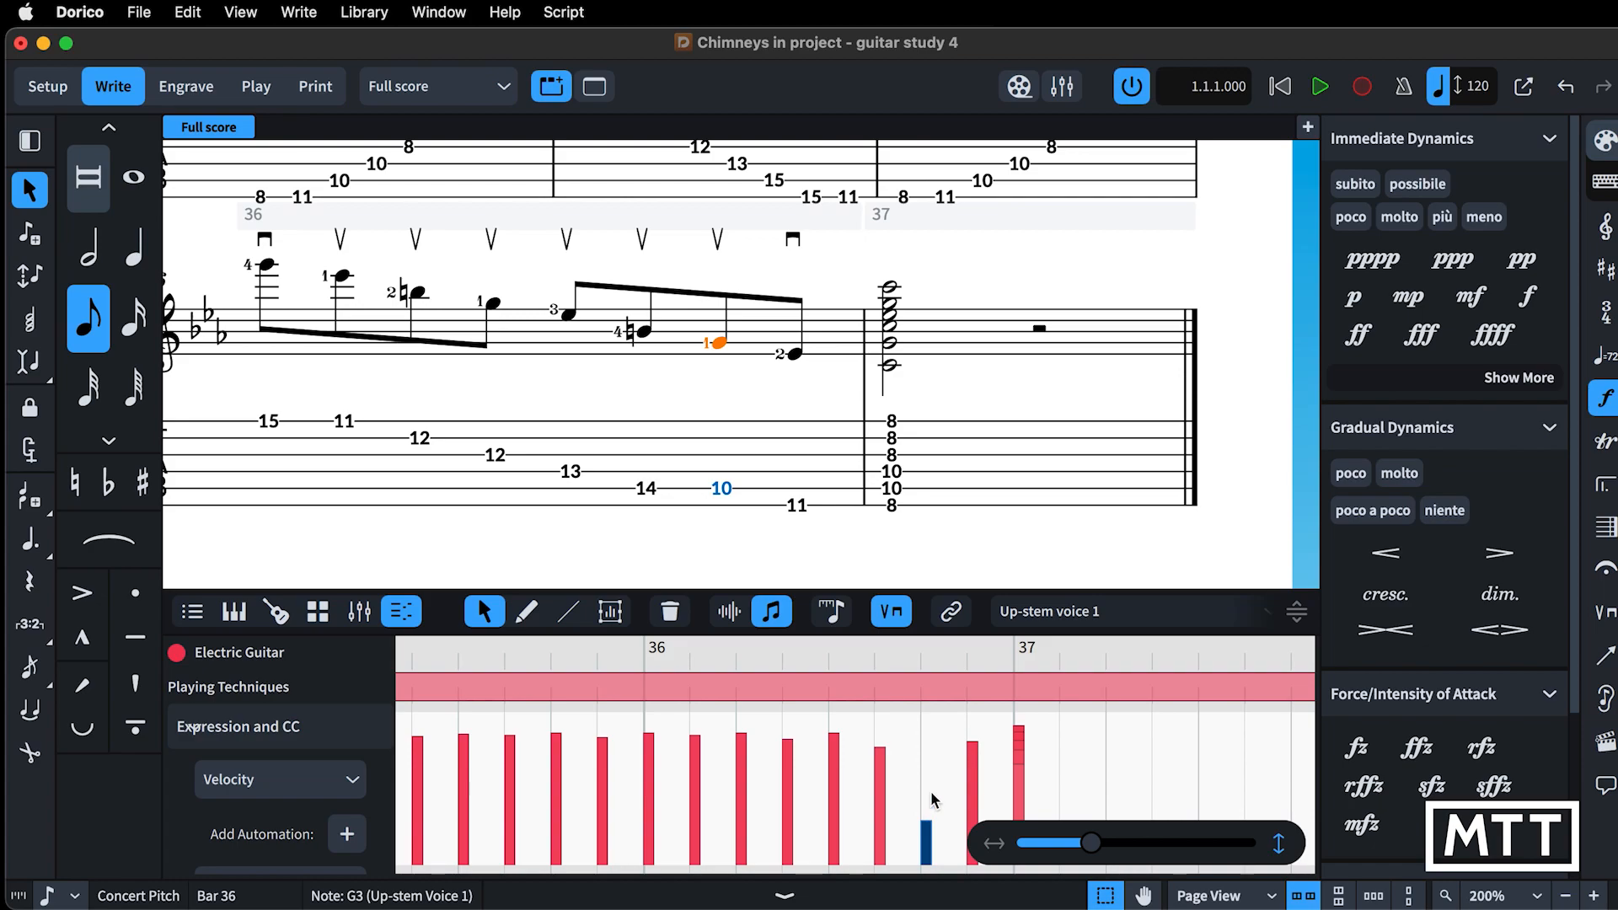
left_click(193, 614)
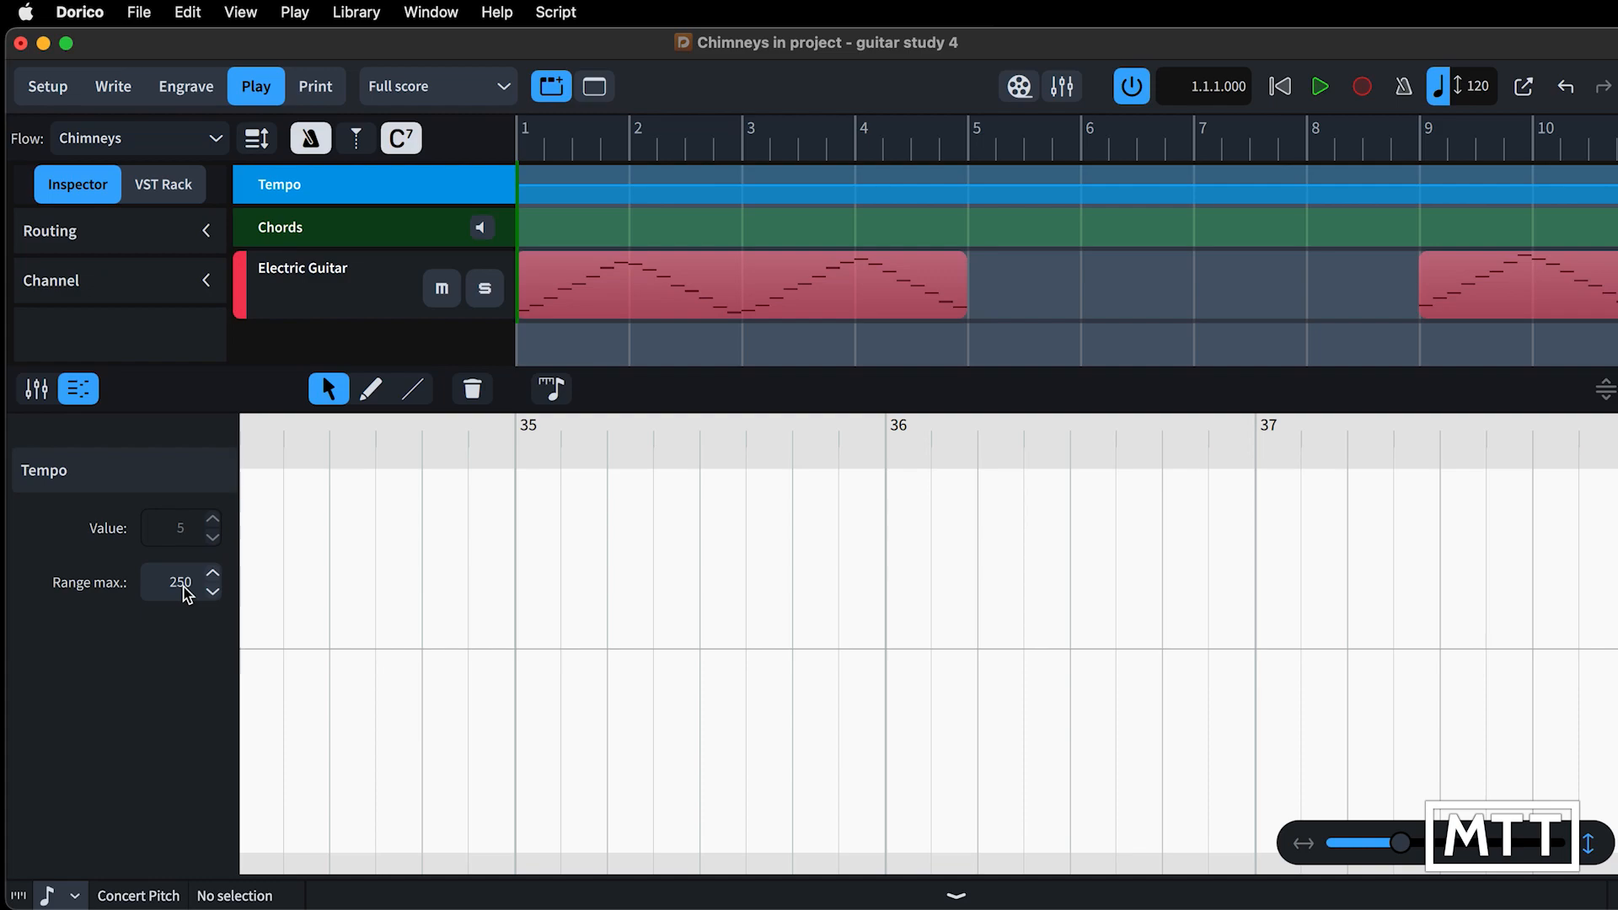
Set the tempo lane's maximum range to 150.
double_click(194, 590)
type("150")
key("Return")
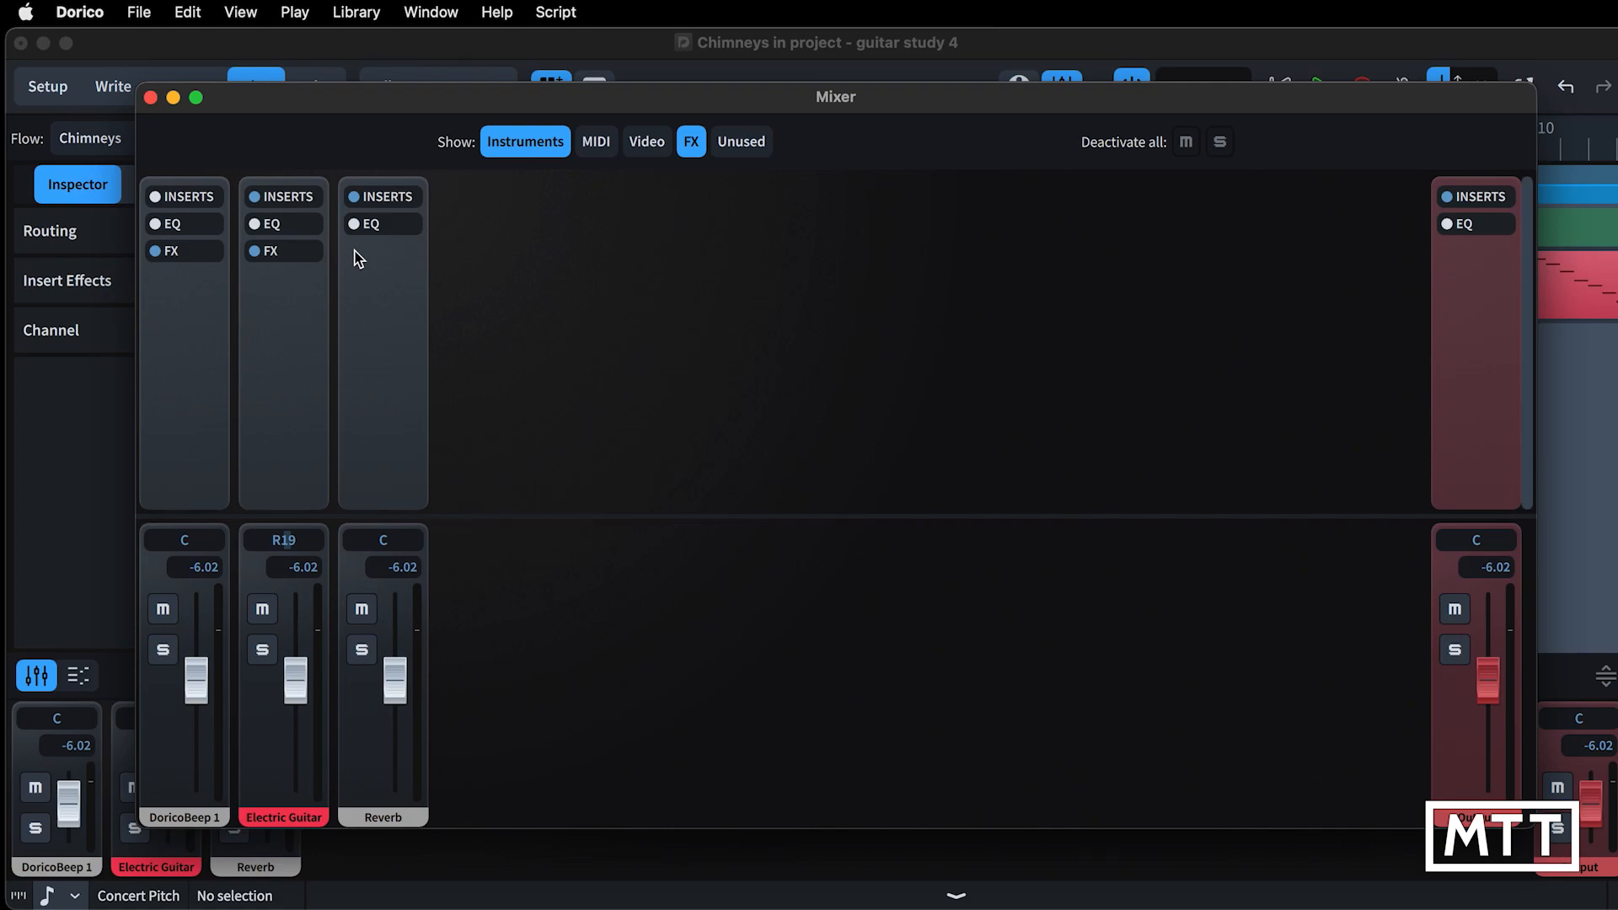
Expand the insert slots of the Mixer channels.
left_click(295, 204)
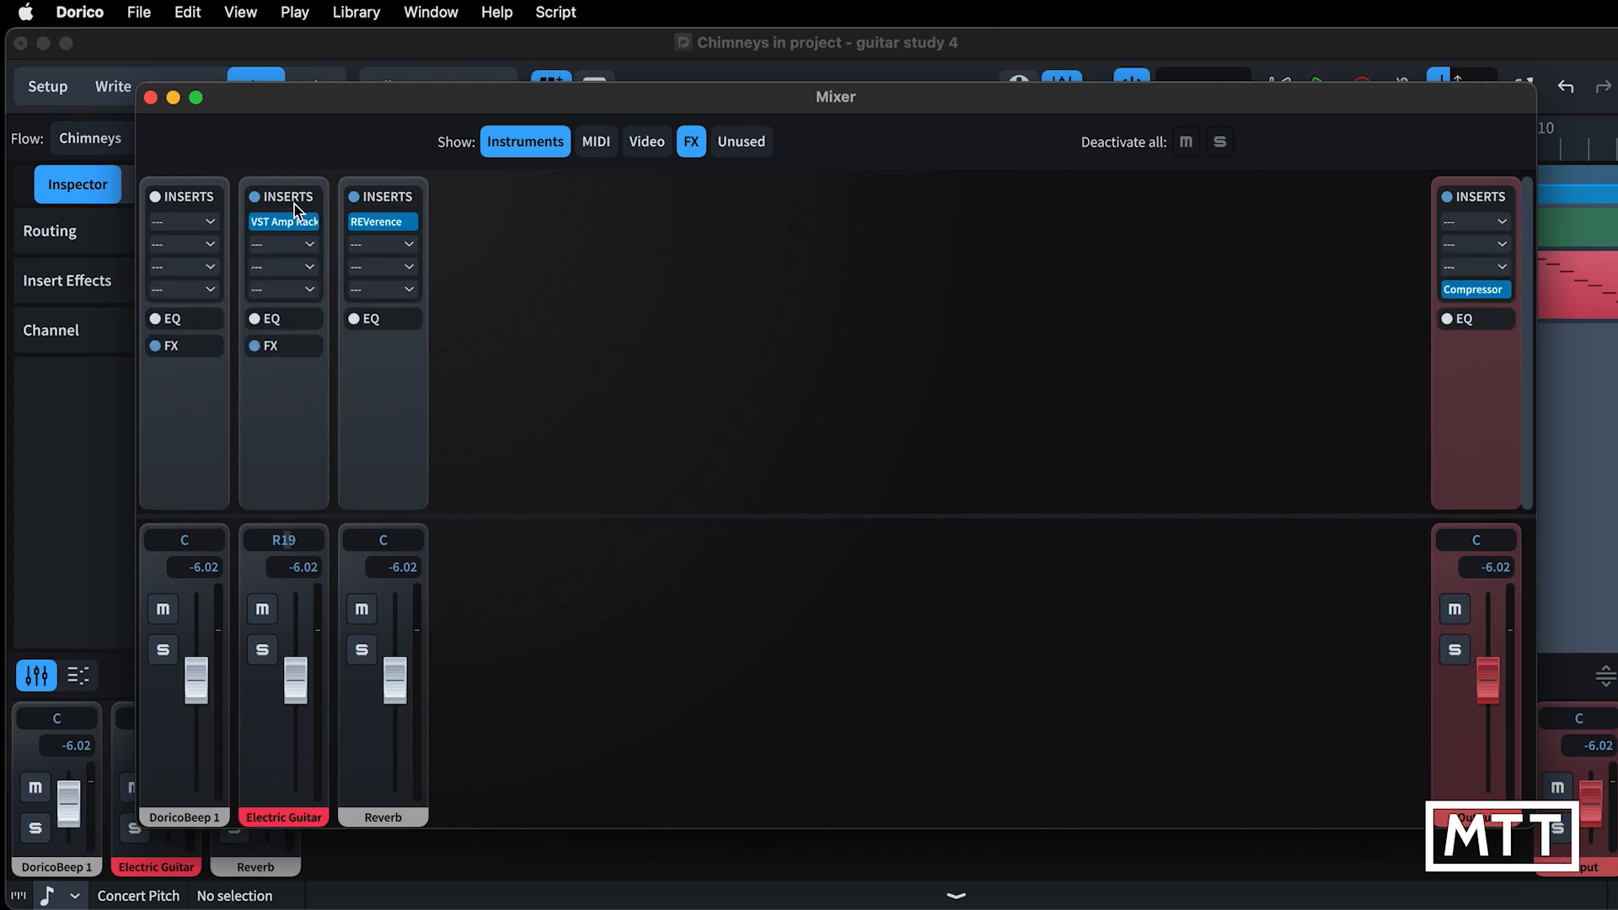
Load the Frequency equalizer into the Electric Guitar channel's second insert slot and reposition its plug-in window.
left_click(311, 249)
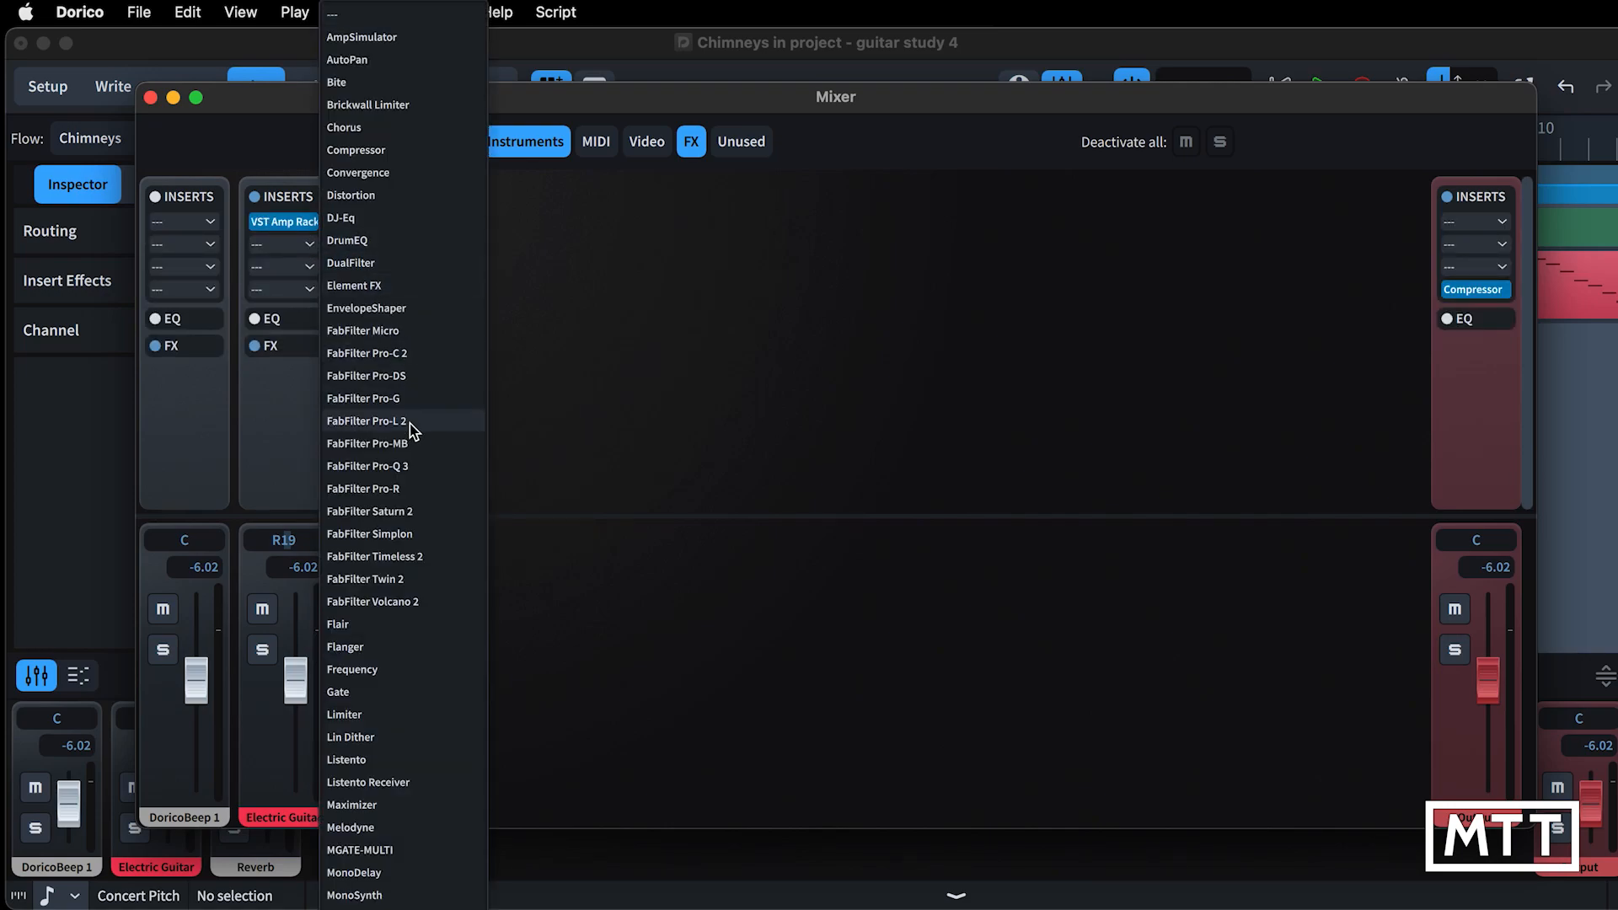
left_click(375, 671)
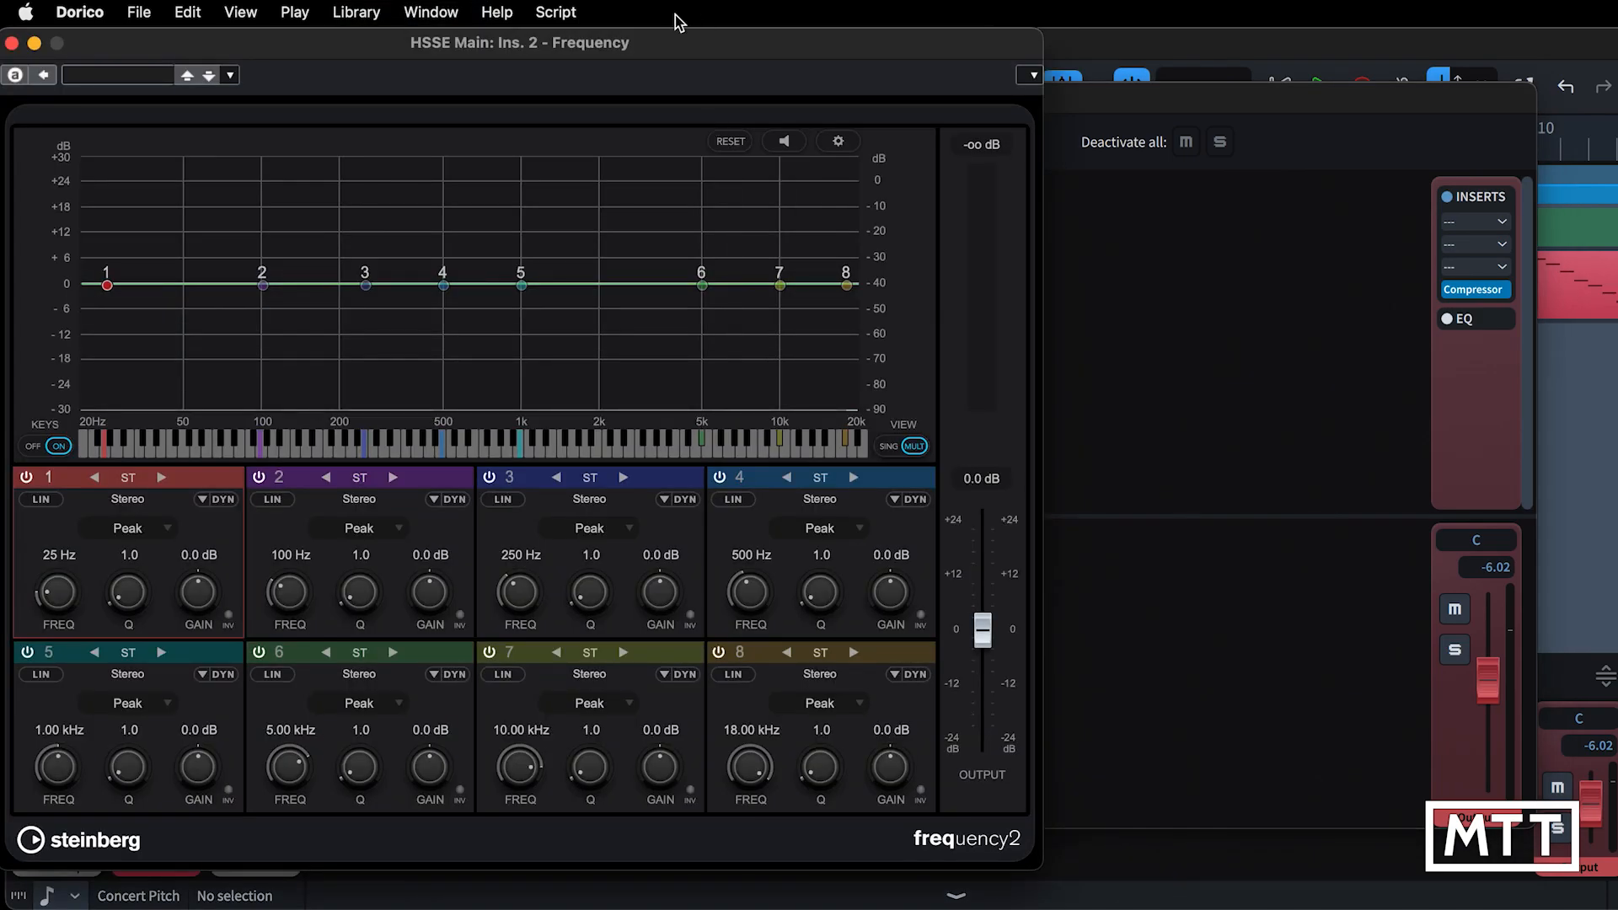
left_click_drag(639, 41, 944, 78)
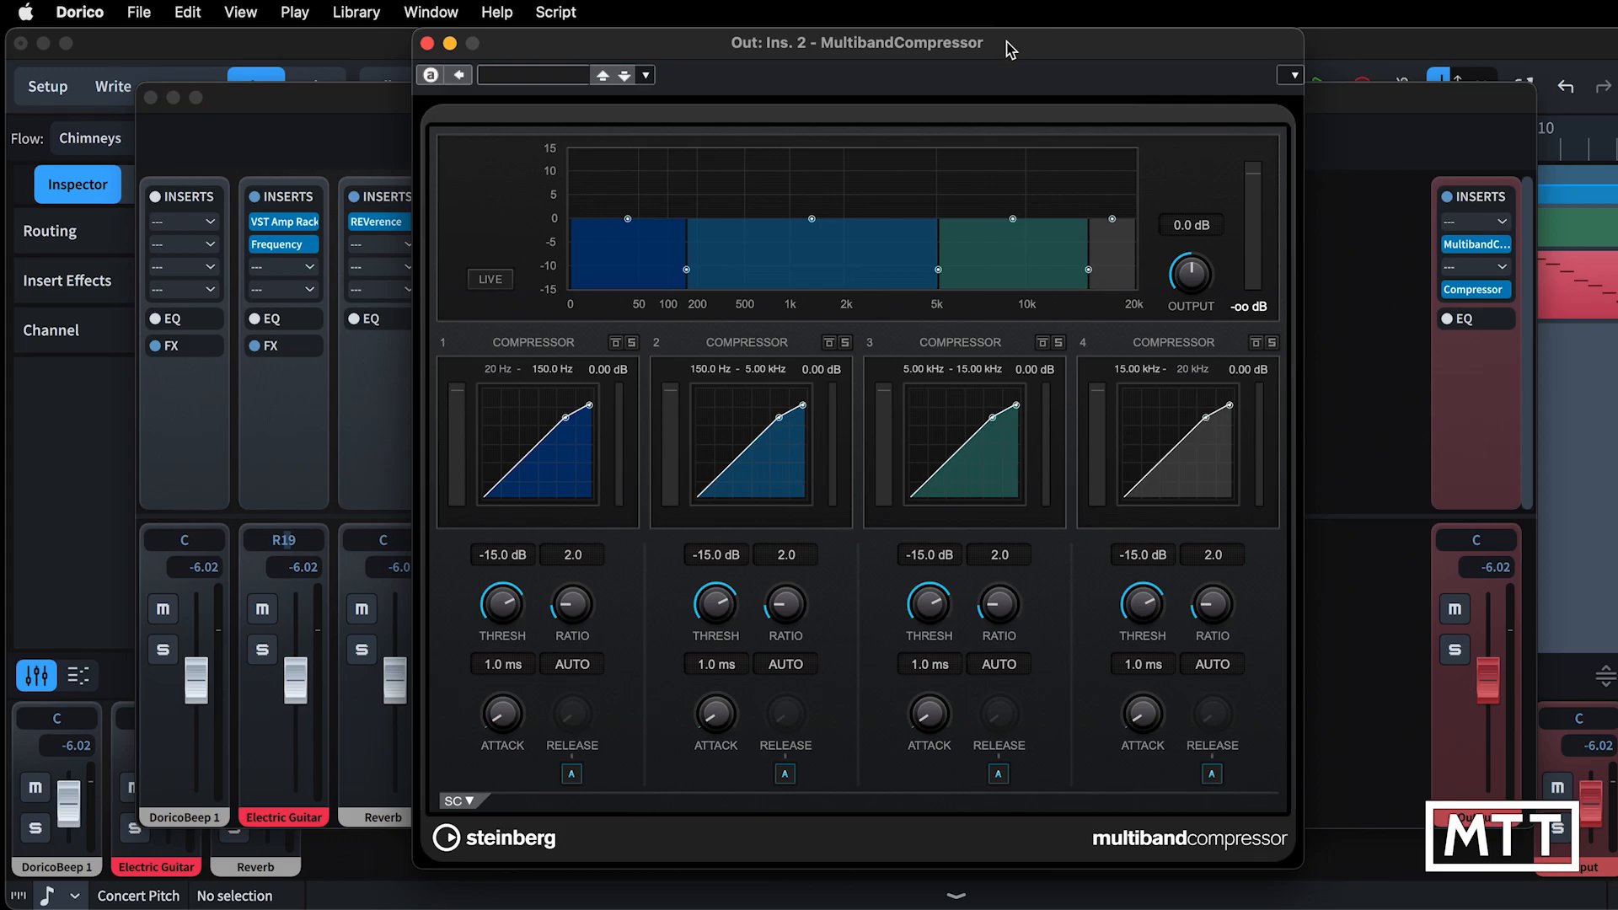
Browse the preset list of the MultibandCompressor on the output channel's second insert and close it without loading a preset.
left_click(575, 80)
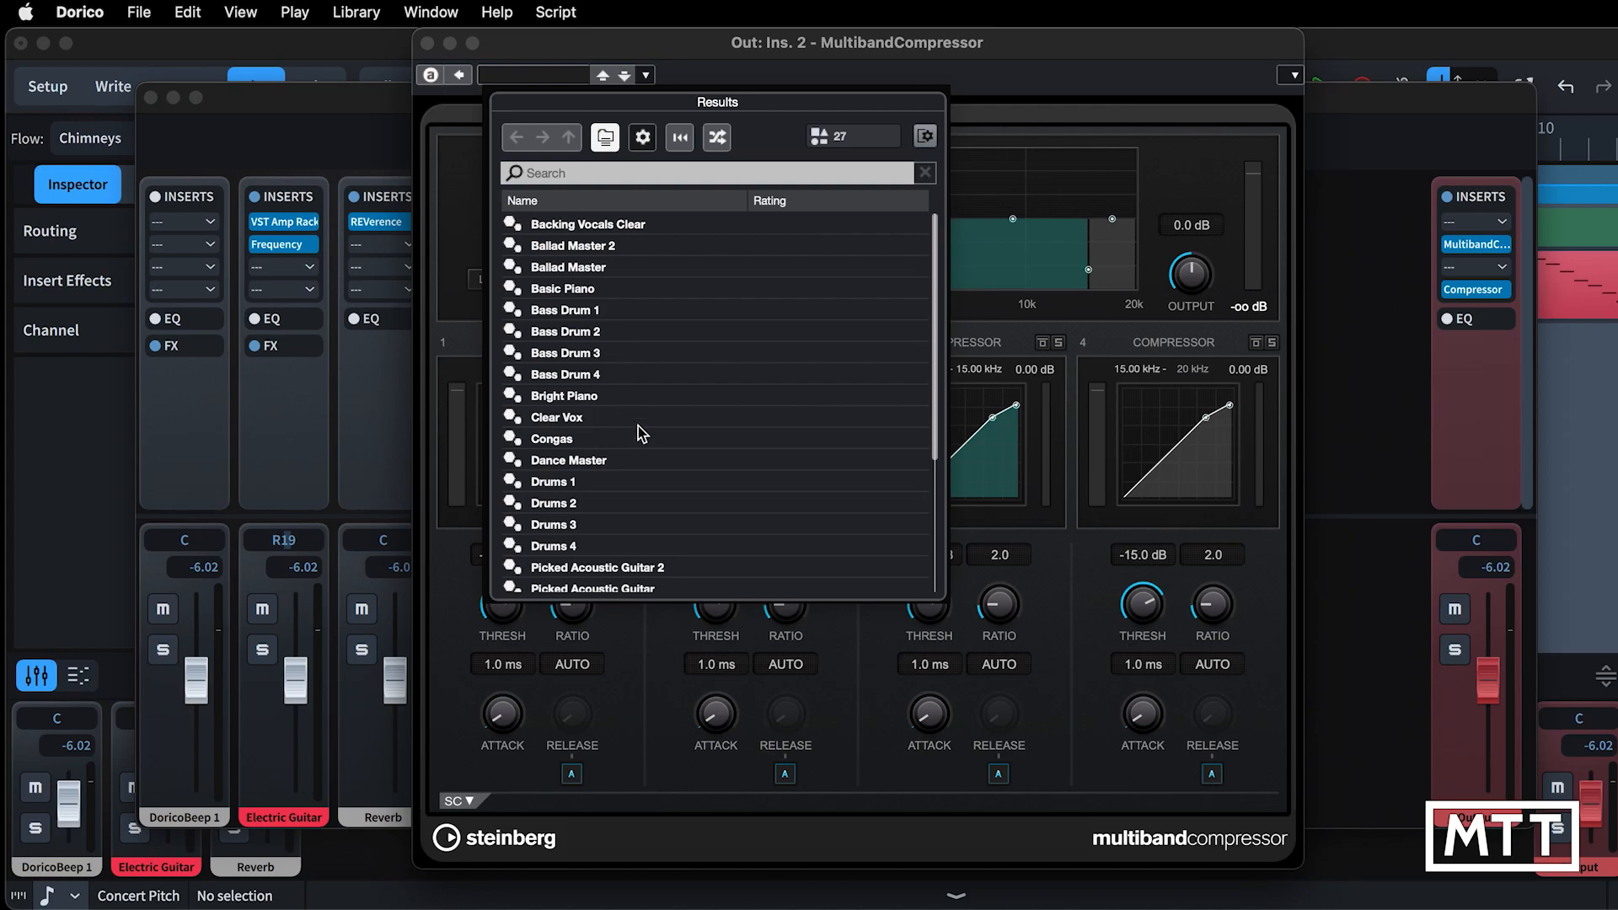
scroll(639, 432, "down", 5)
scroll(642, 430, "up", 5)
left_click(1064, 137)
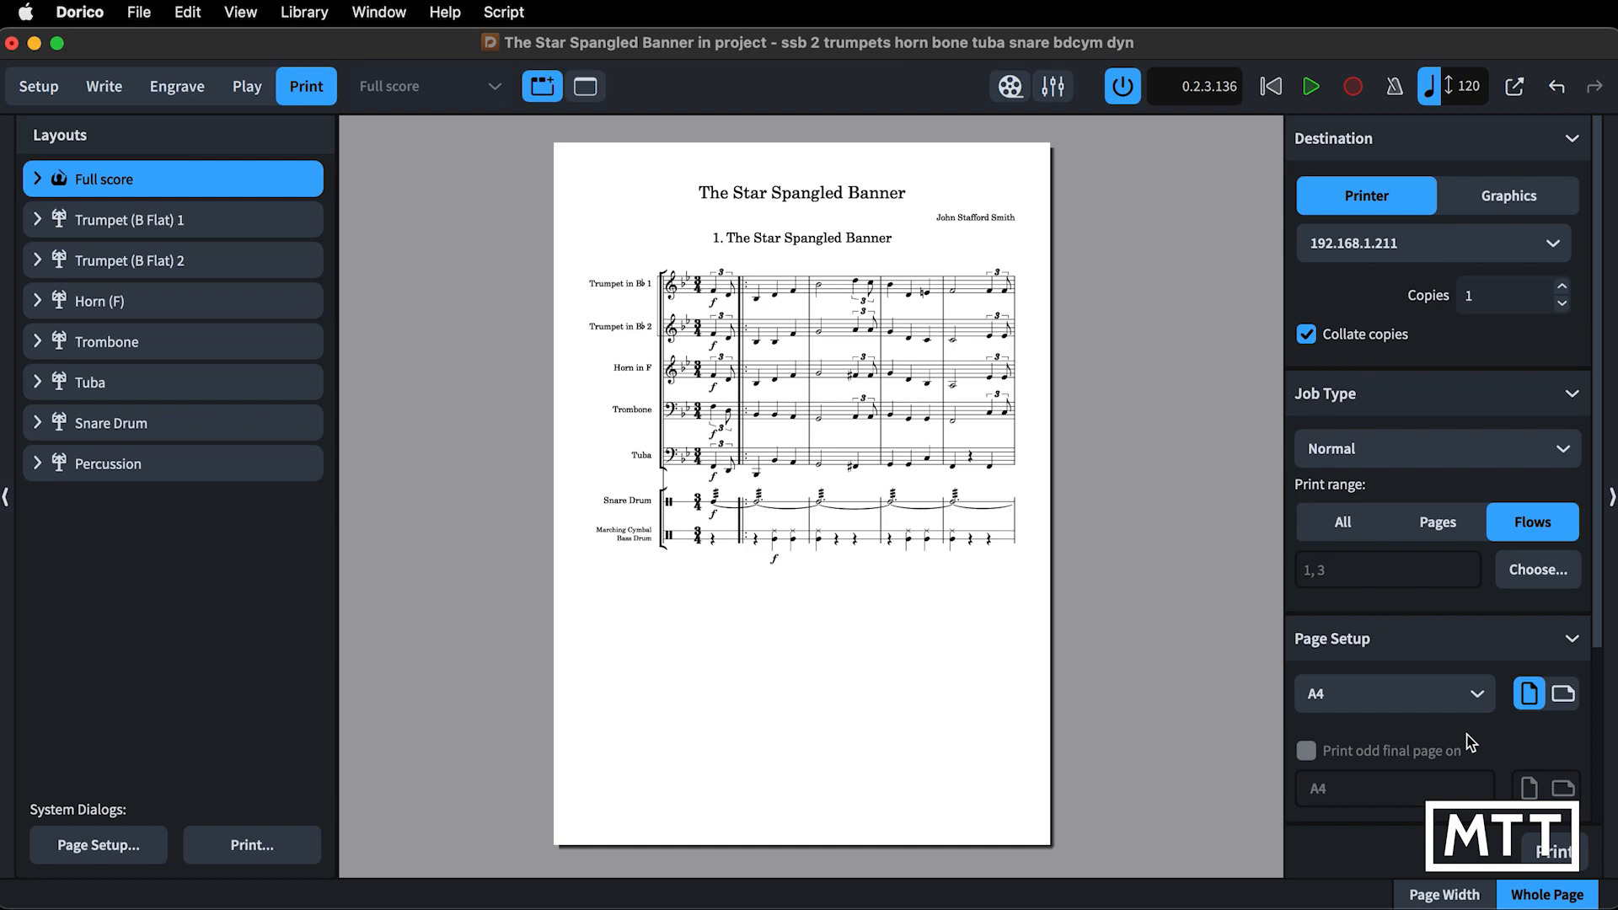
Set the full score's print range to Flows, with The Star Spangled Banner and SSB Flow 3 chosen for printing.
left_click(1345, 529)
left_click(1436, 526)
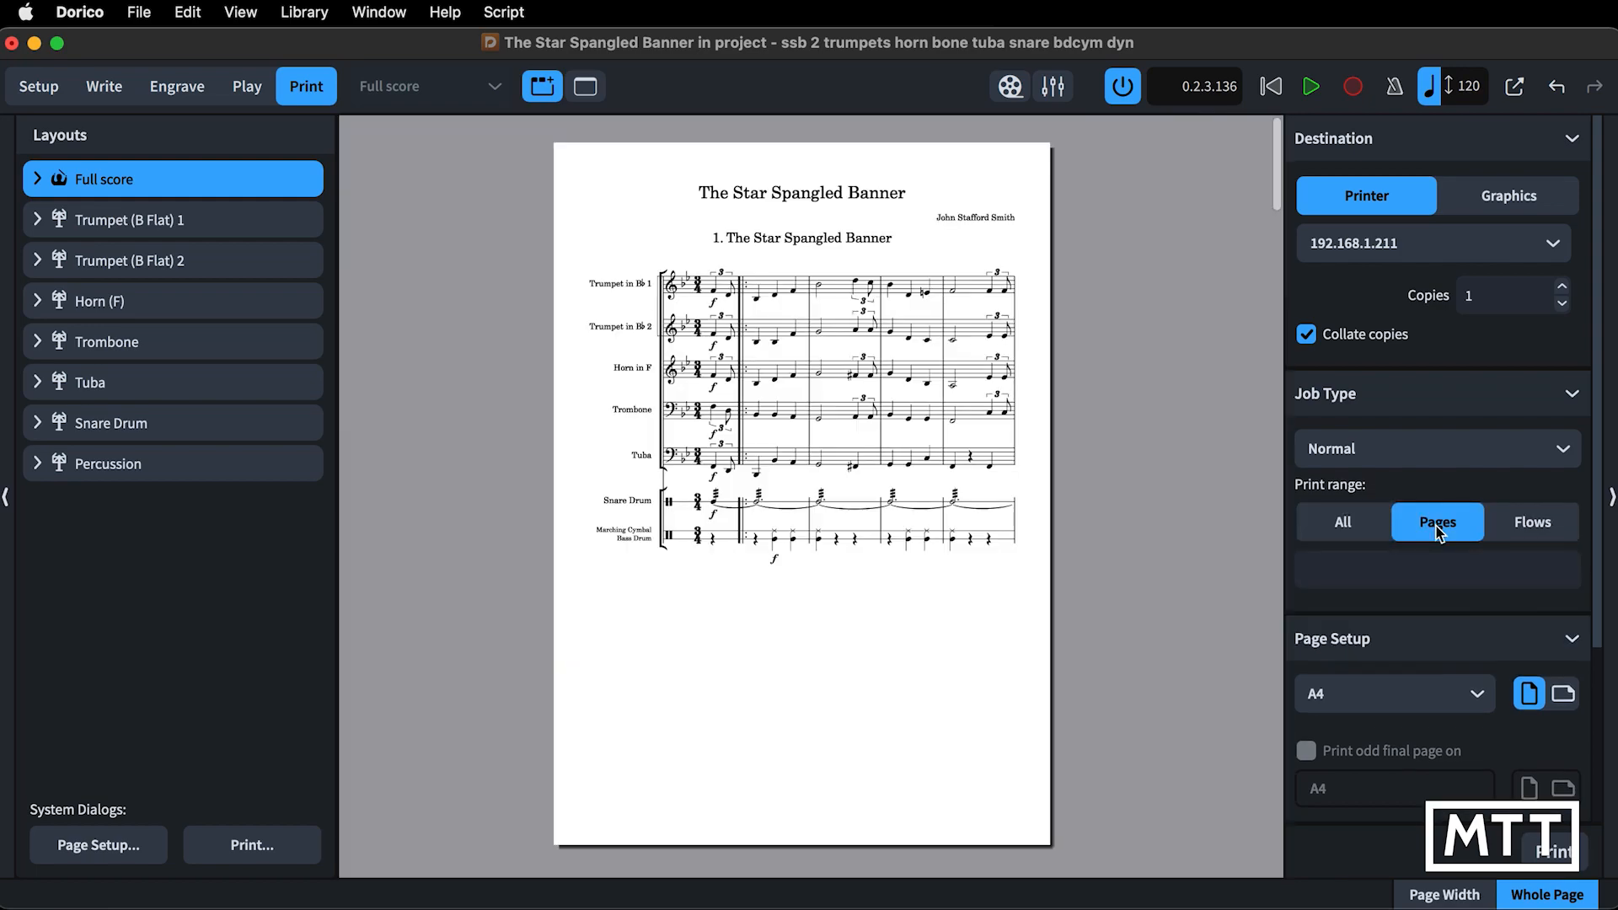
left_click(1517, 524)
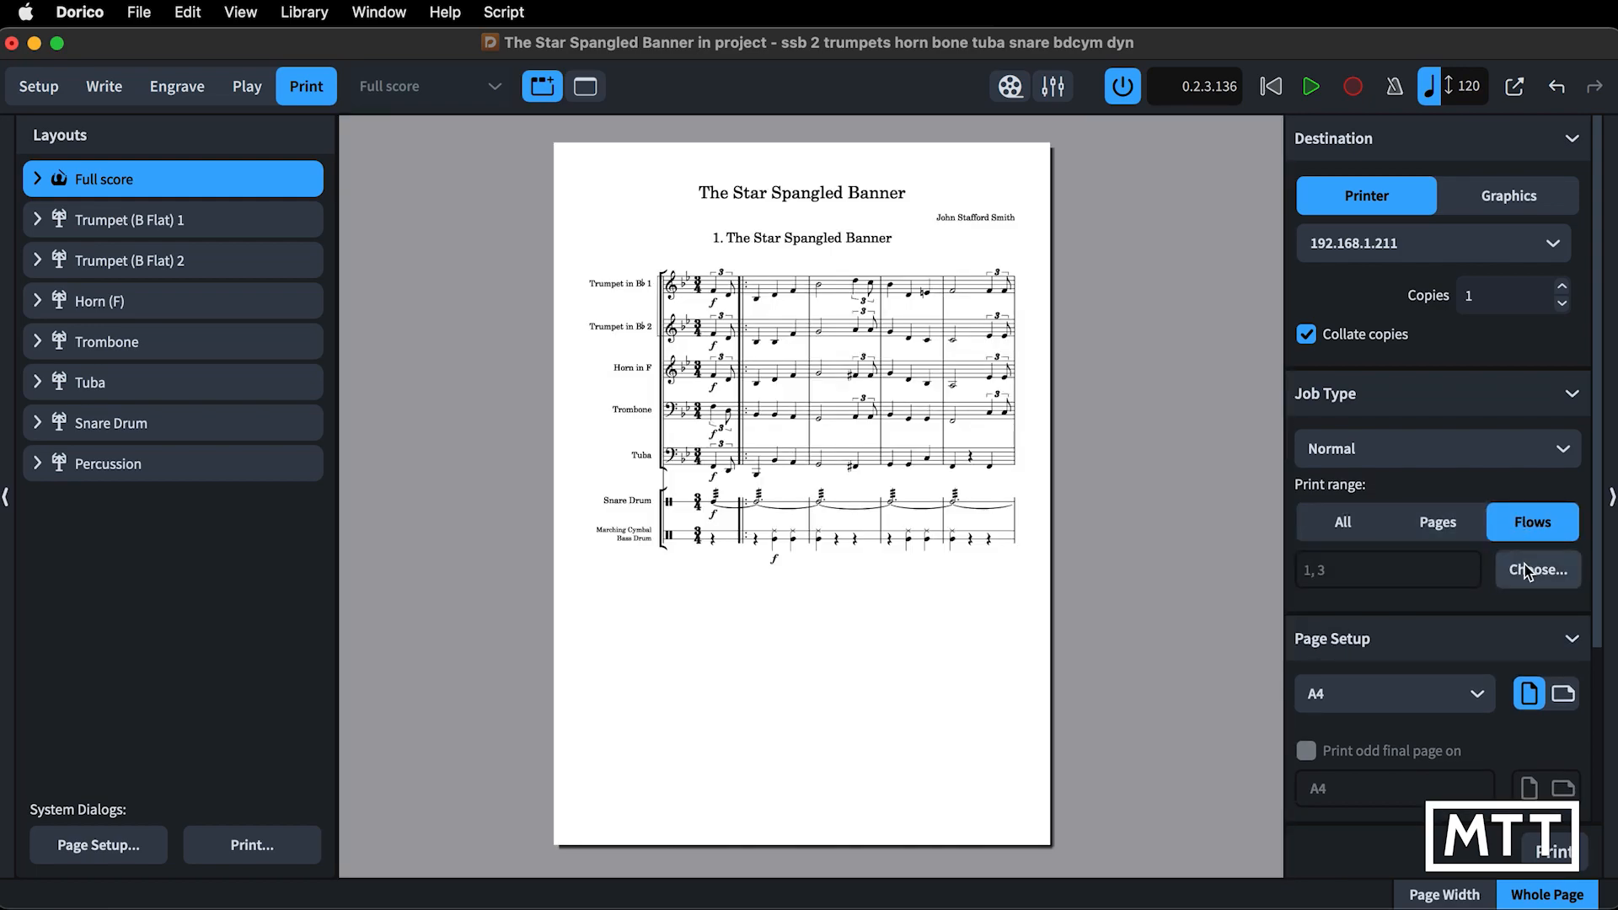
left_click(1537, 571)
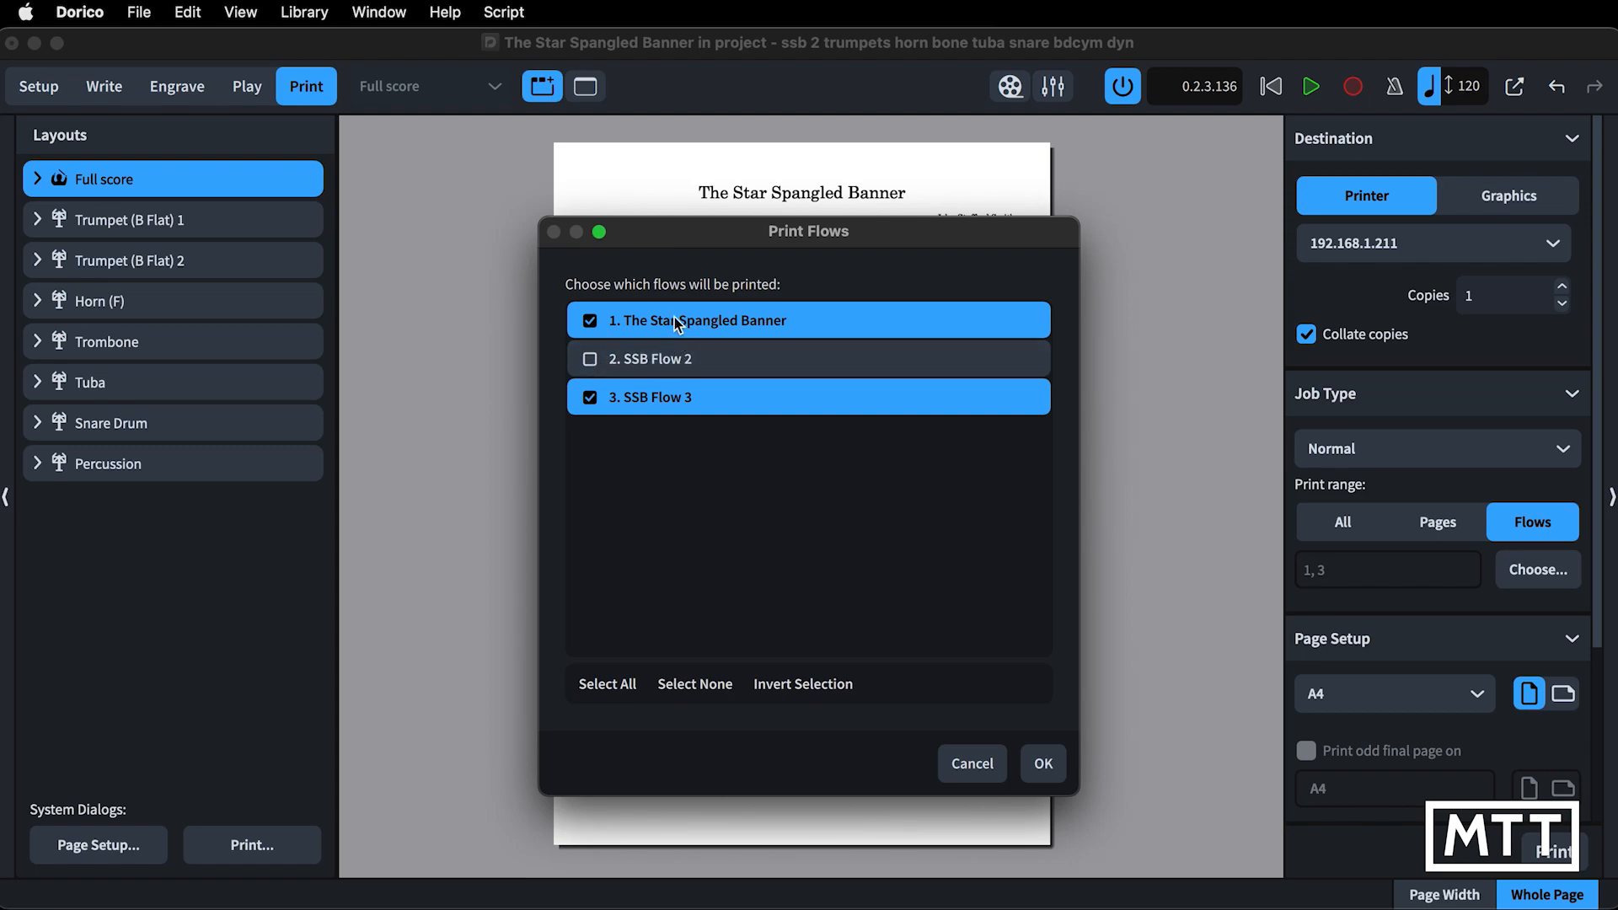
left_click(1045, 767)
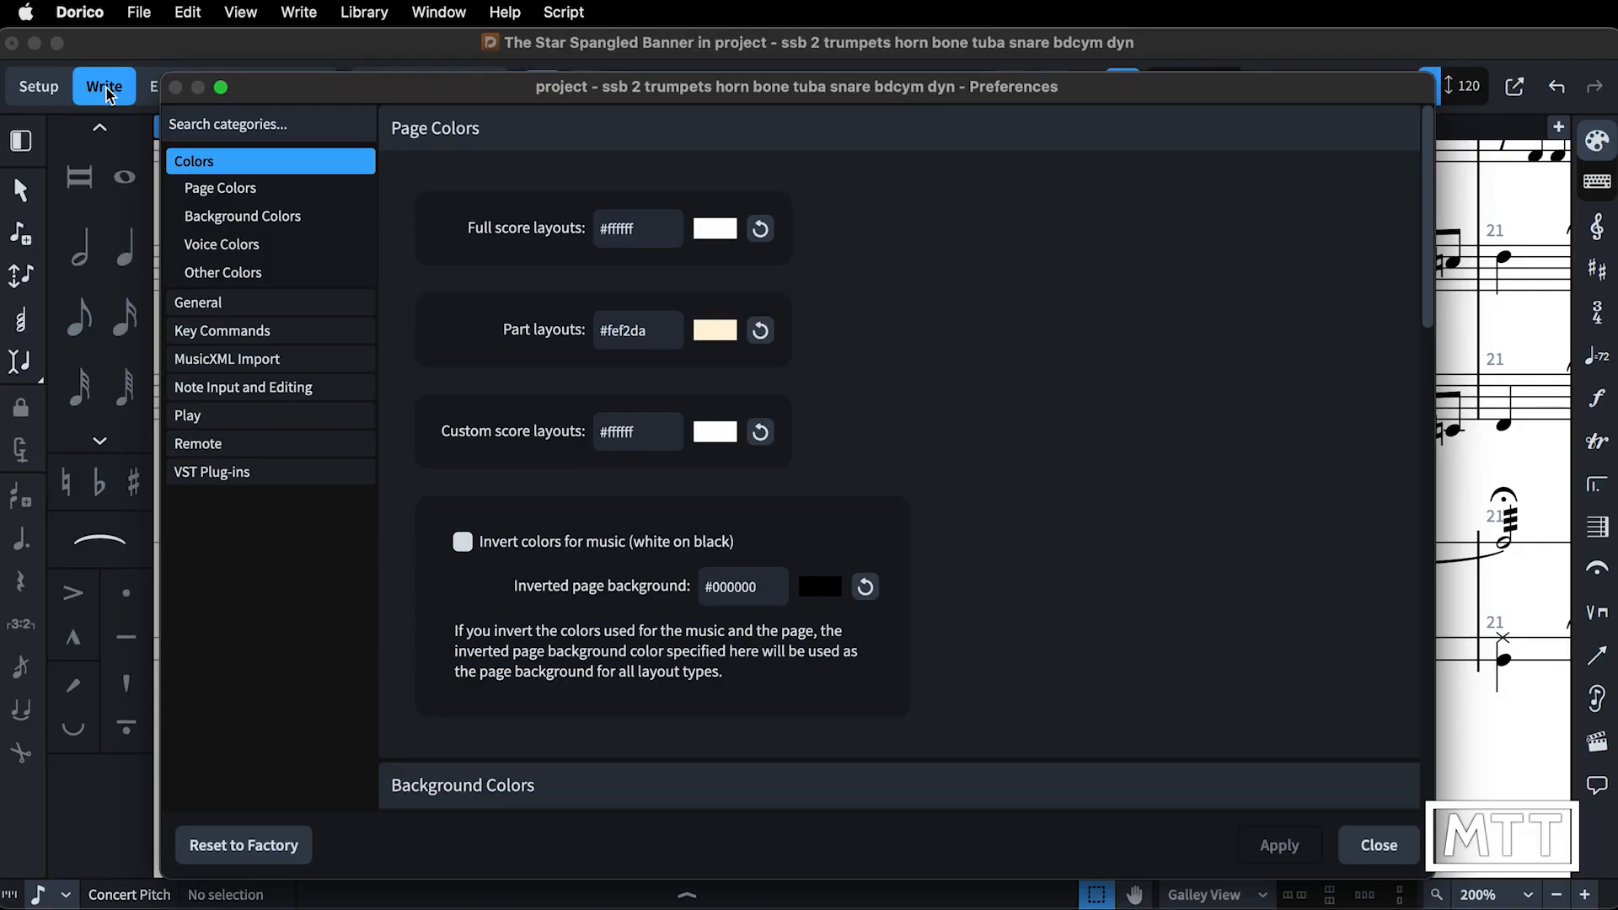
Enable Invert colors for music (white on black) in the page color preferences, apply it and close the Preferences.
left_click(463, 541)
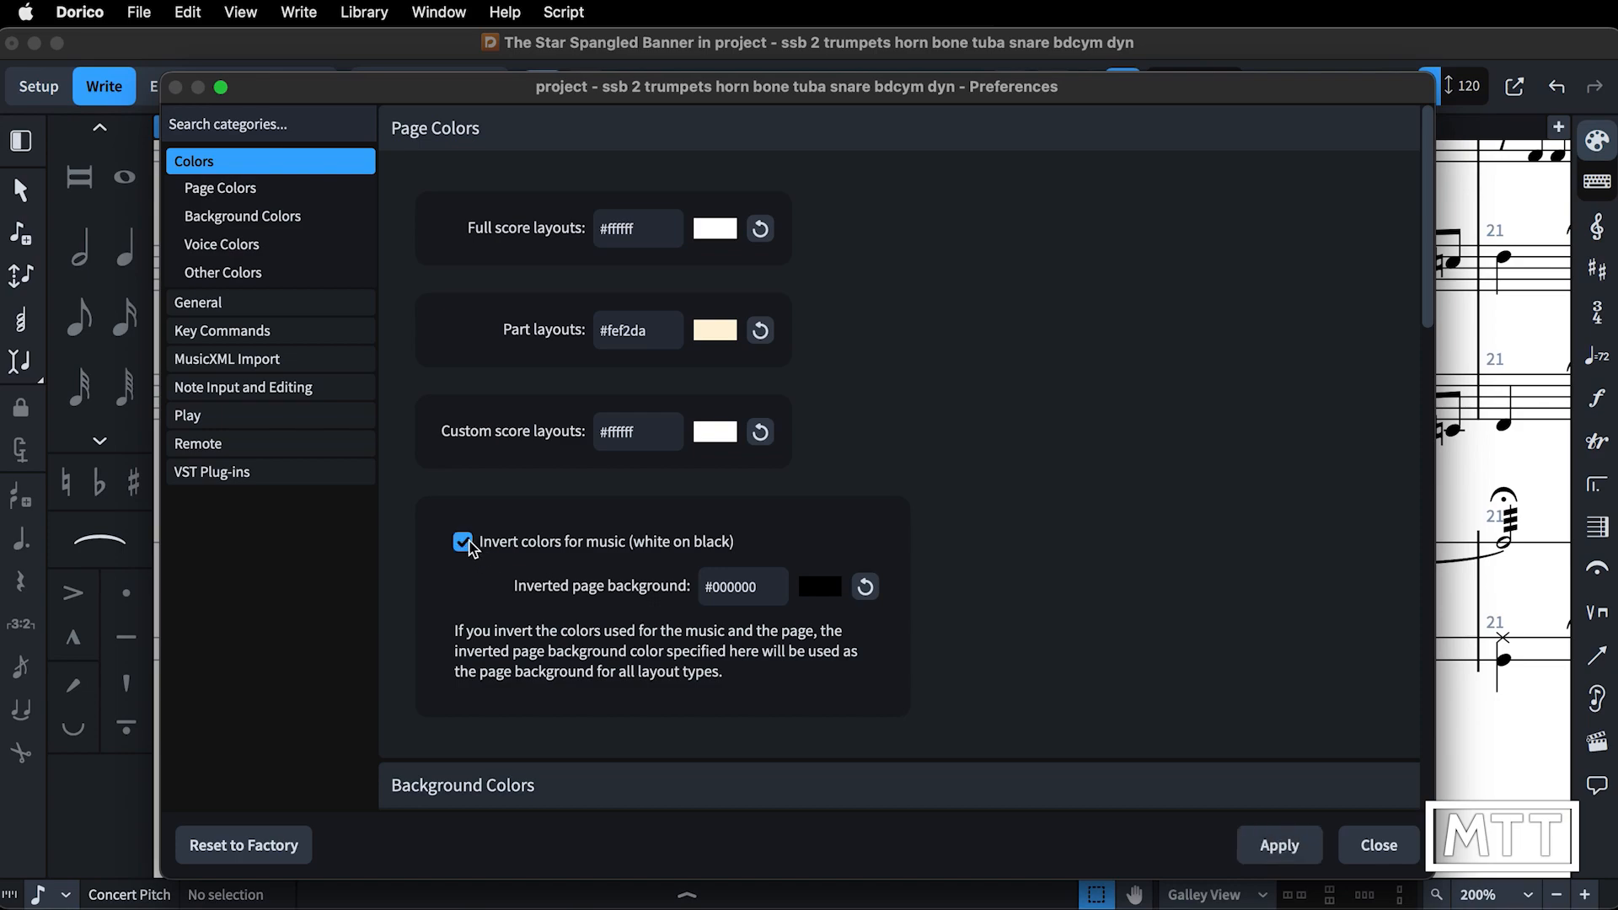
left_click(1281, 846)
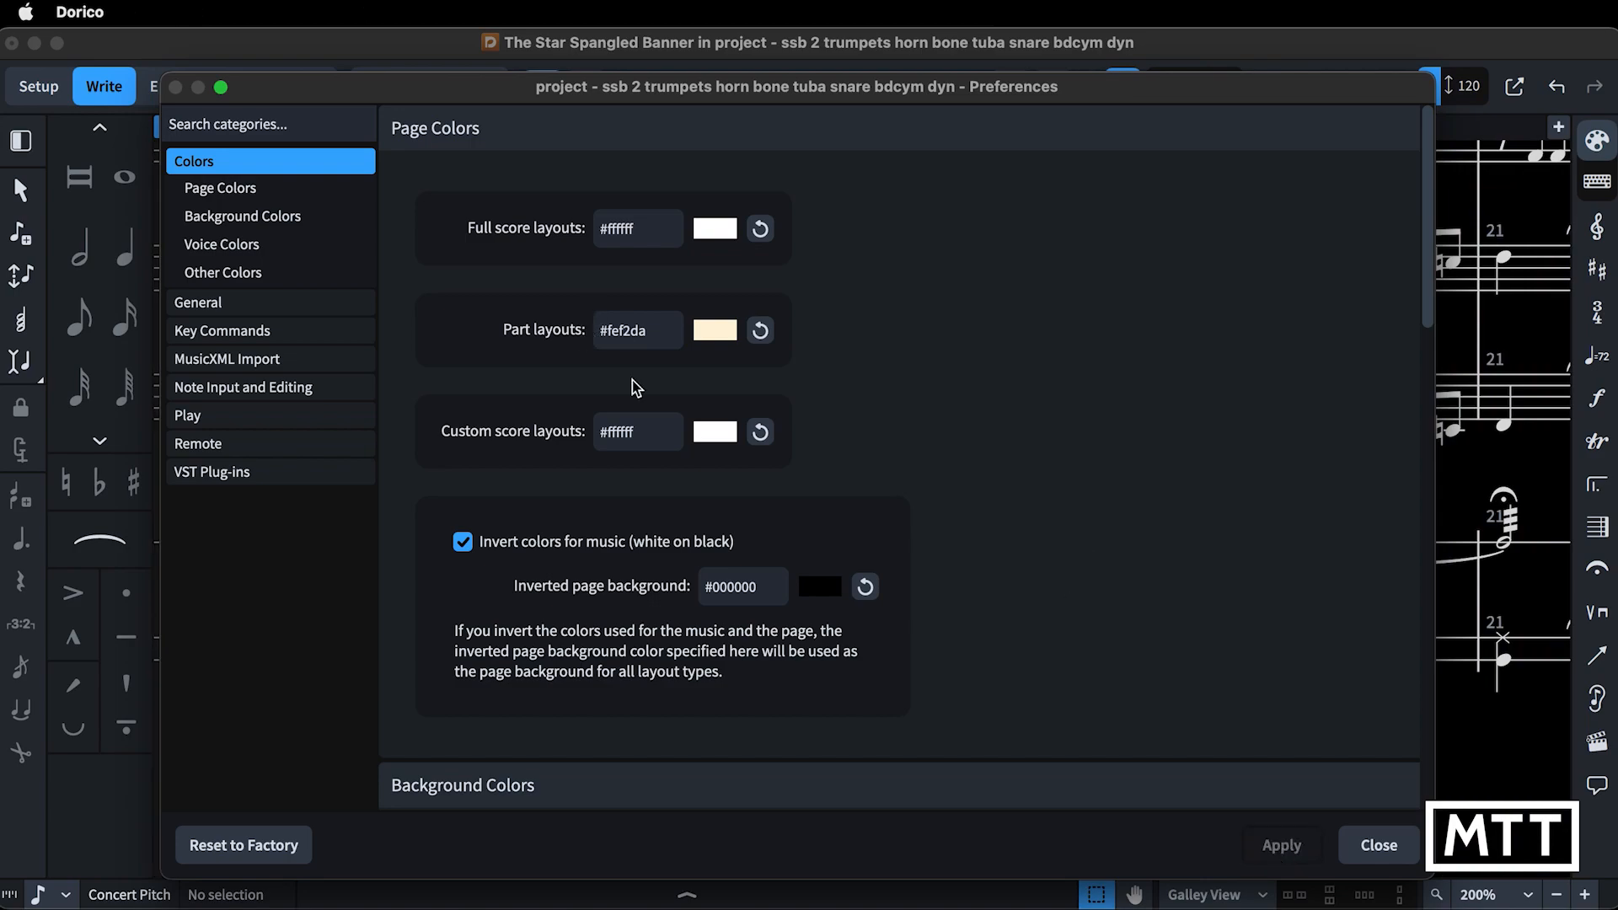
left_click(1354, 844)
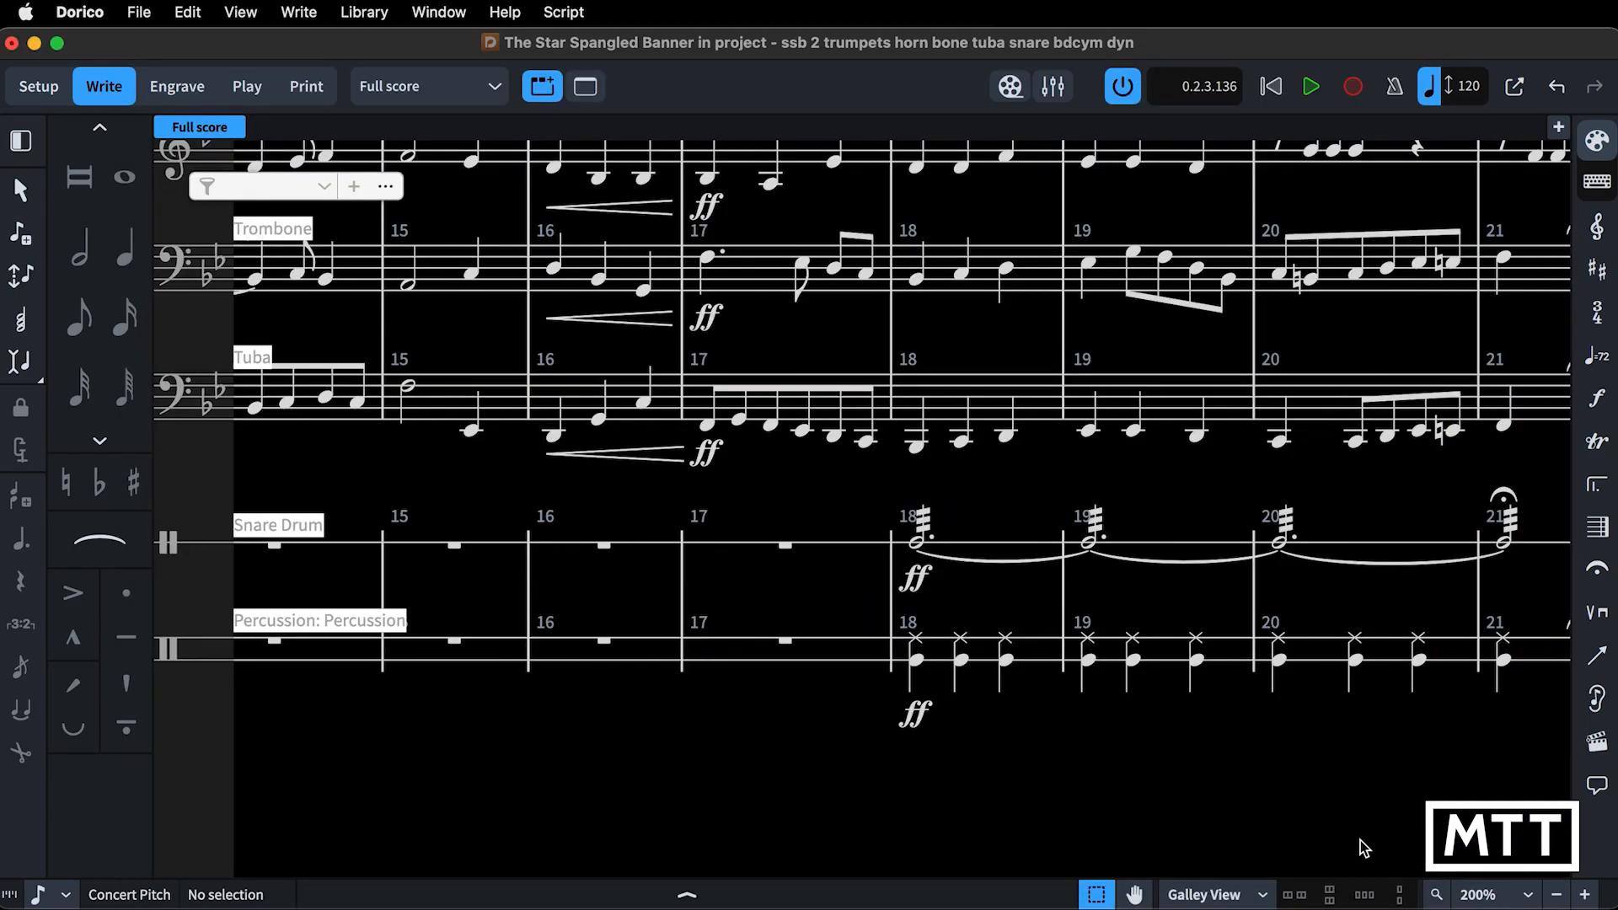
Look over the inverted full score in Galley View, across its staves and around bars 14 to 22.
scroll(1137, 630, "up", 3)
scroll(1138, 631, "up", 5)
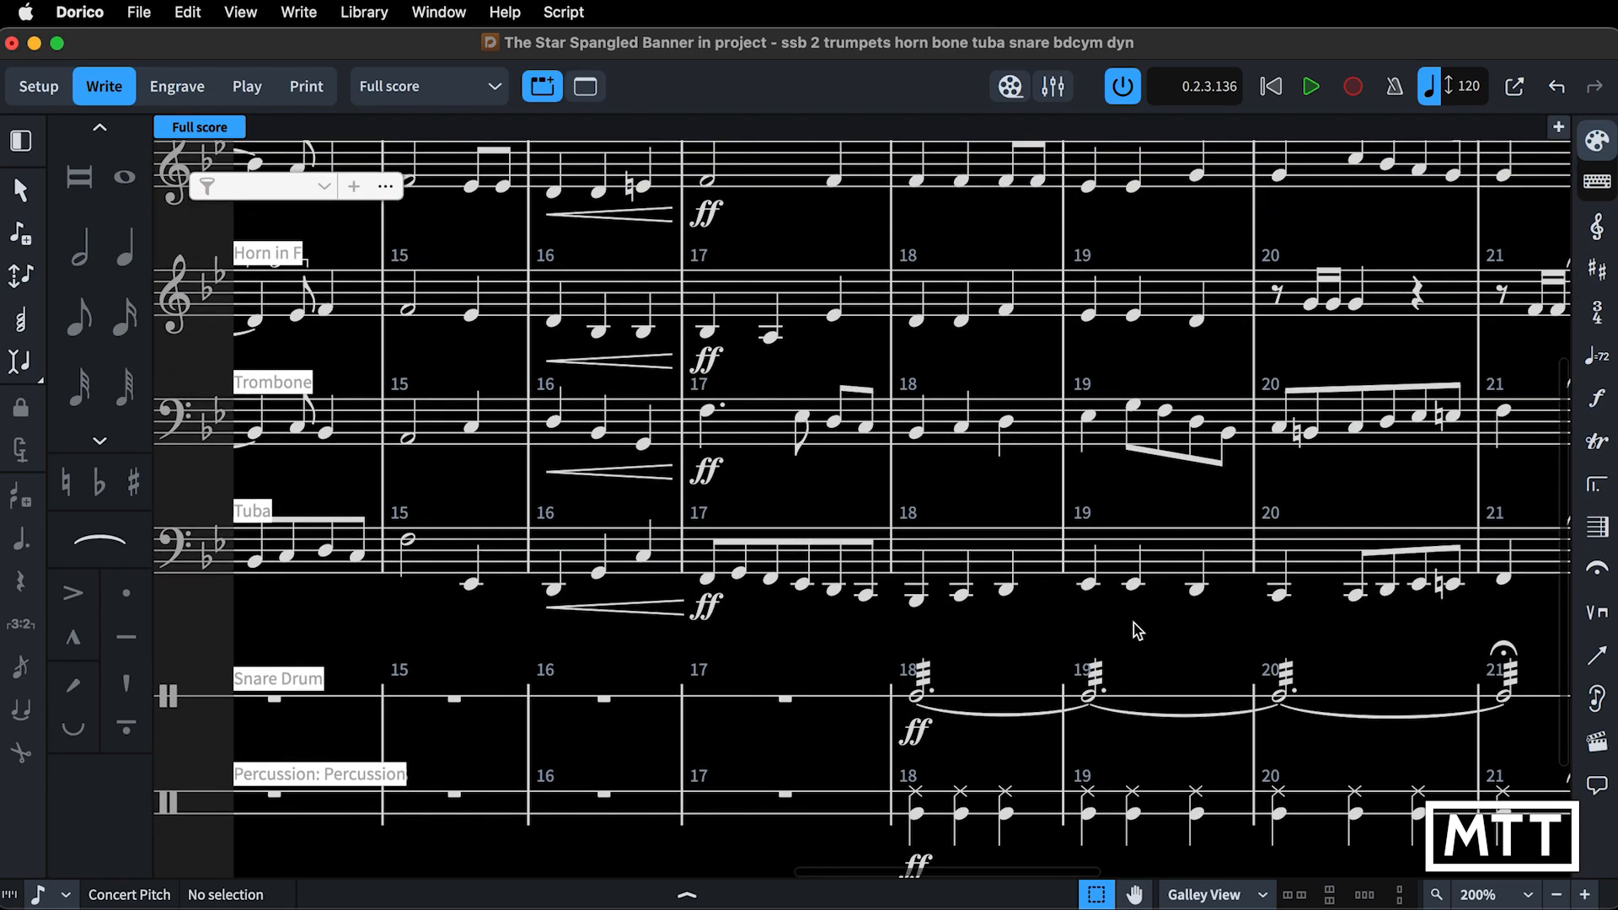
scroll(1138, 630, "up", 2)
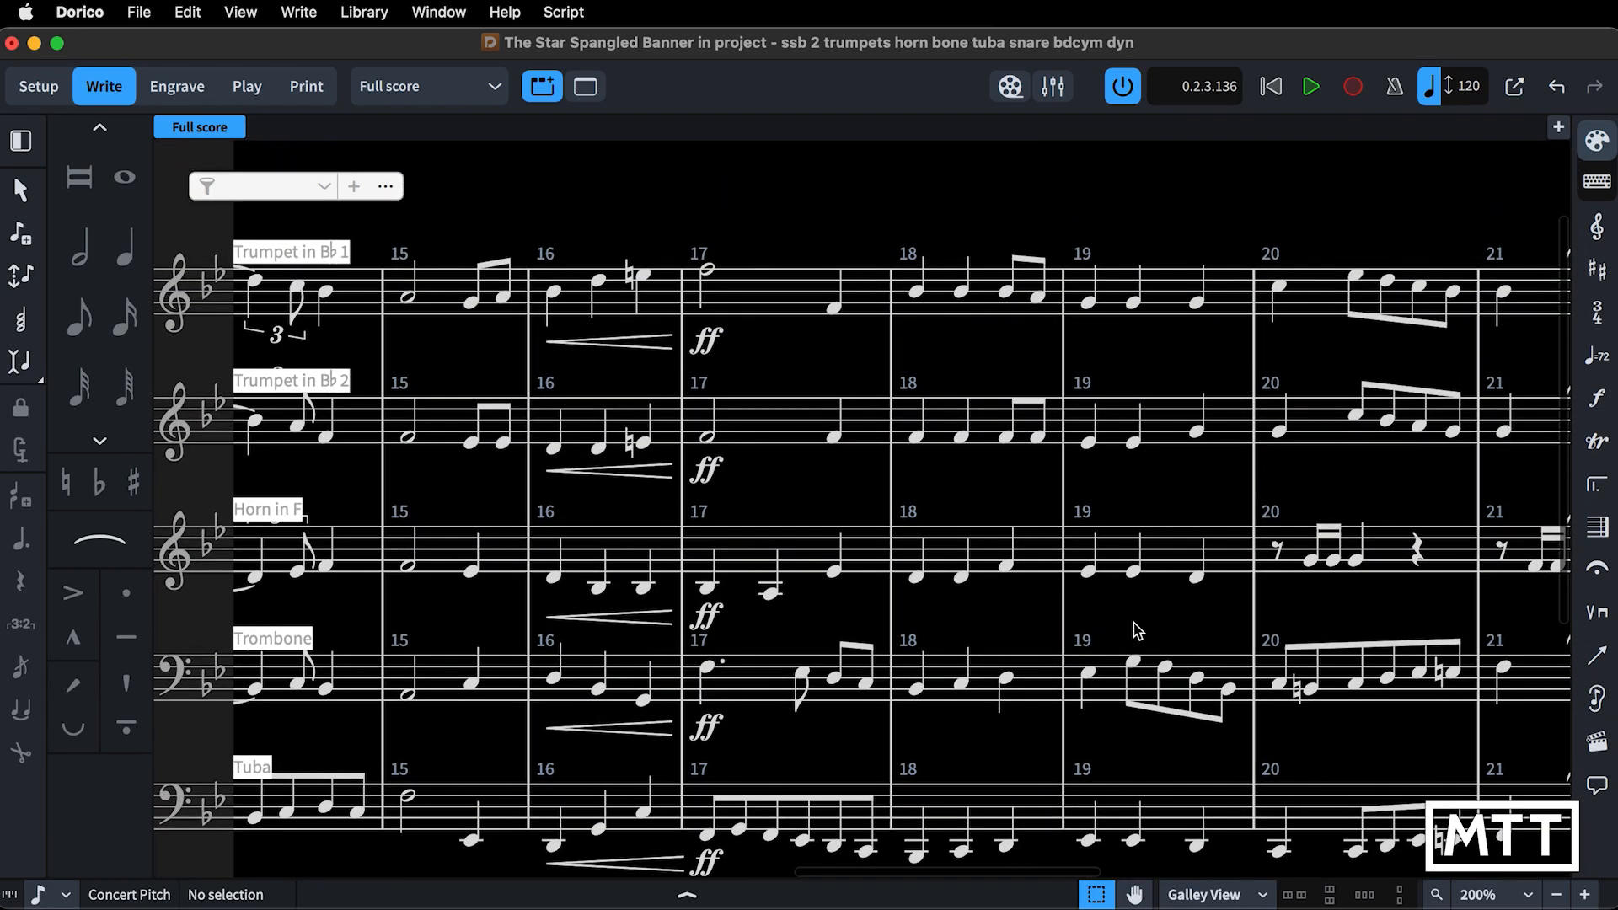
scroll(1135, 628, "right", 8)
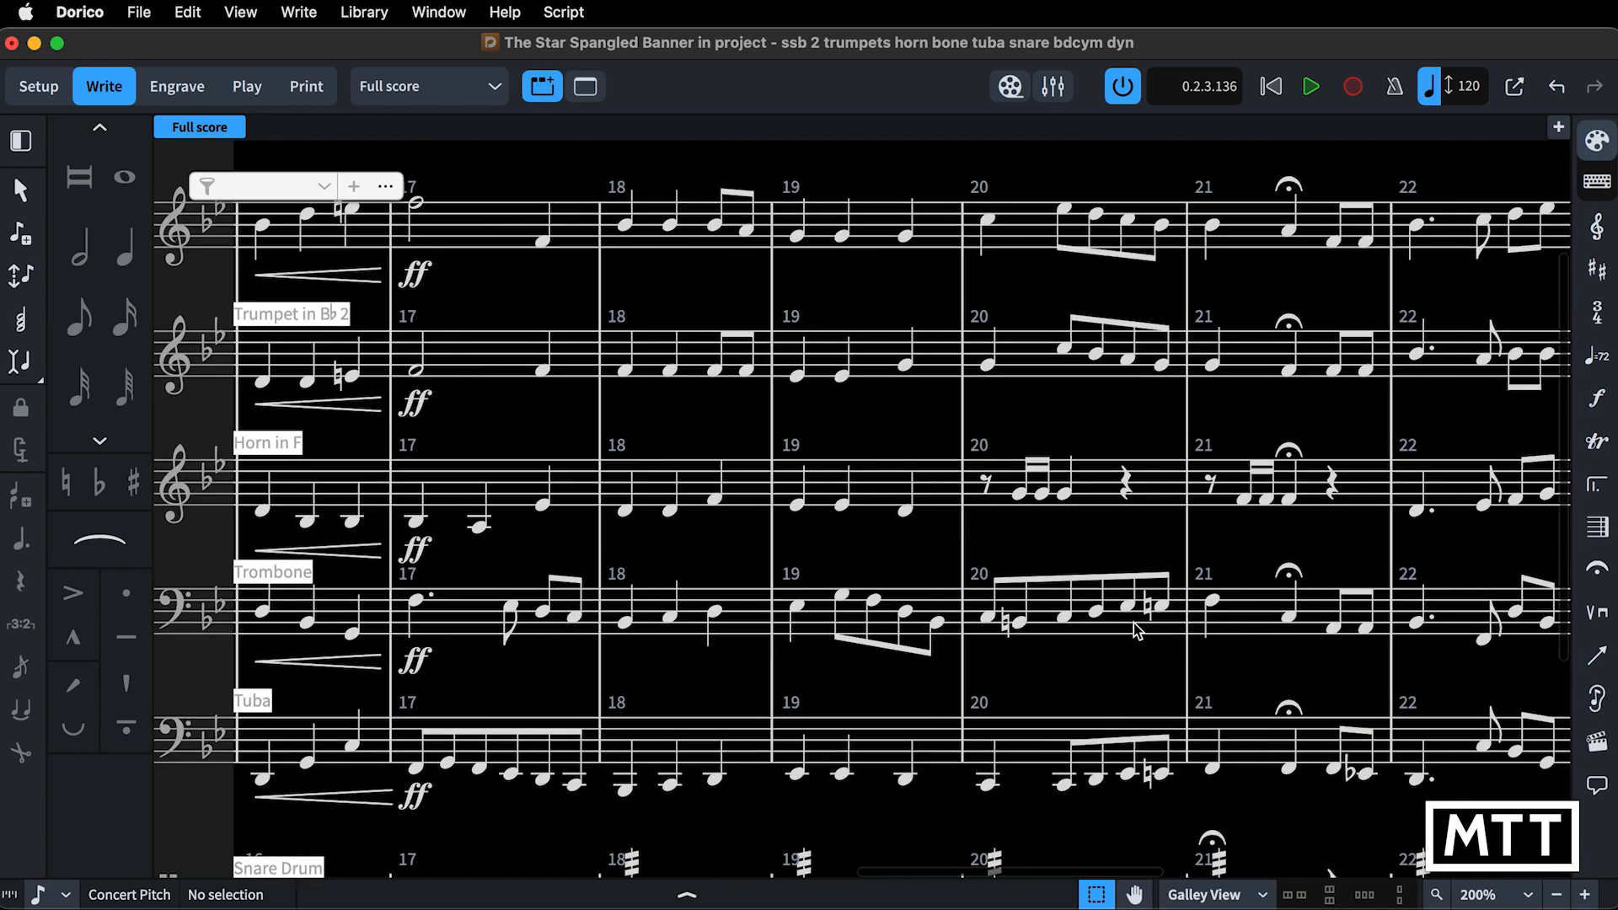
scroll(1135, 624, "down", 2)
scroll(1135, 624, "left", 8)
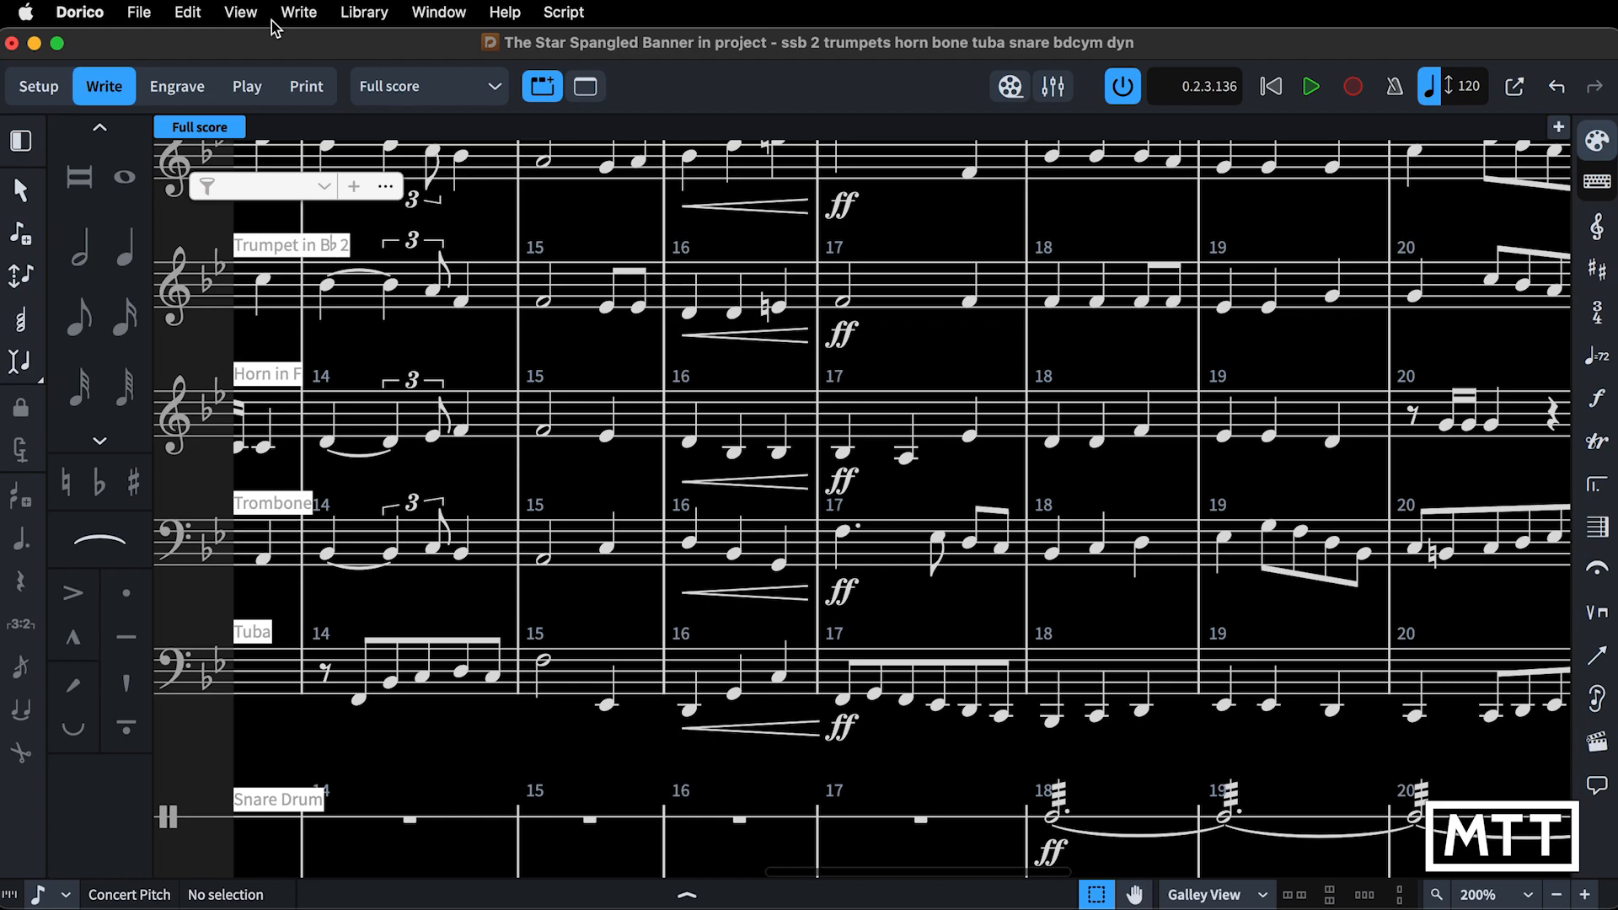
Reopen the Preferences and review the Colors options for page, background and voice colors.
left_click(85, 12)
left_click(116, 84)
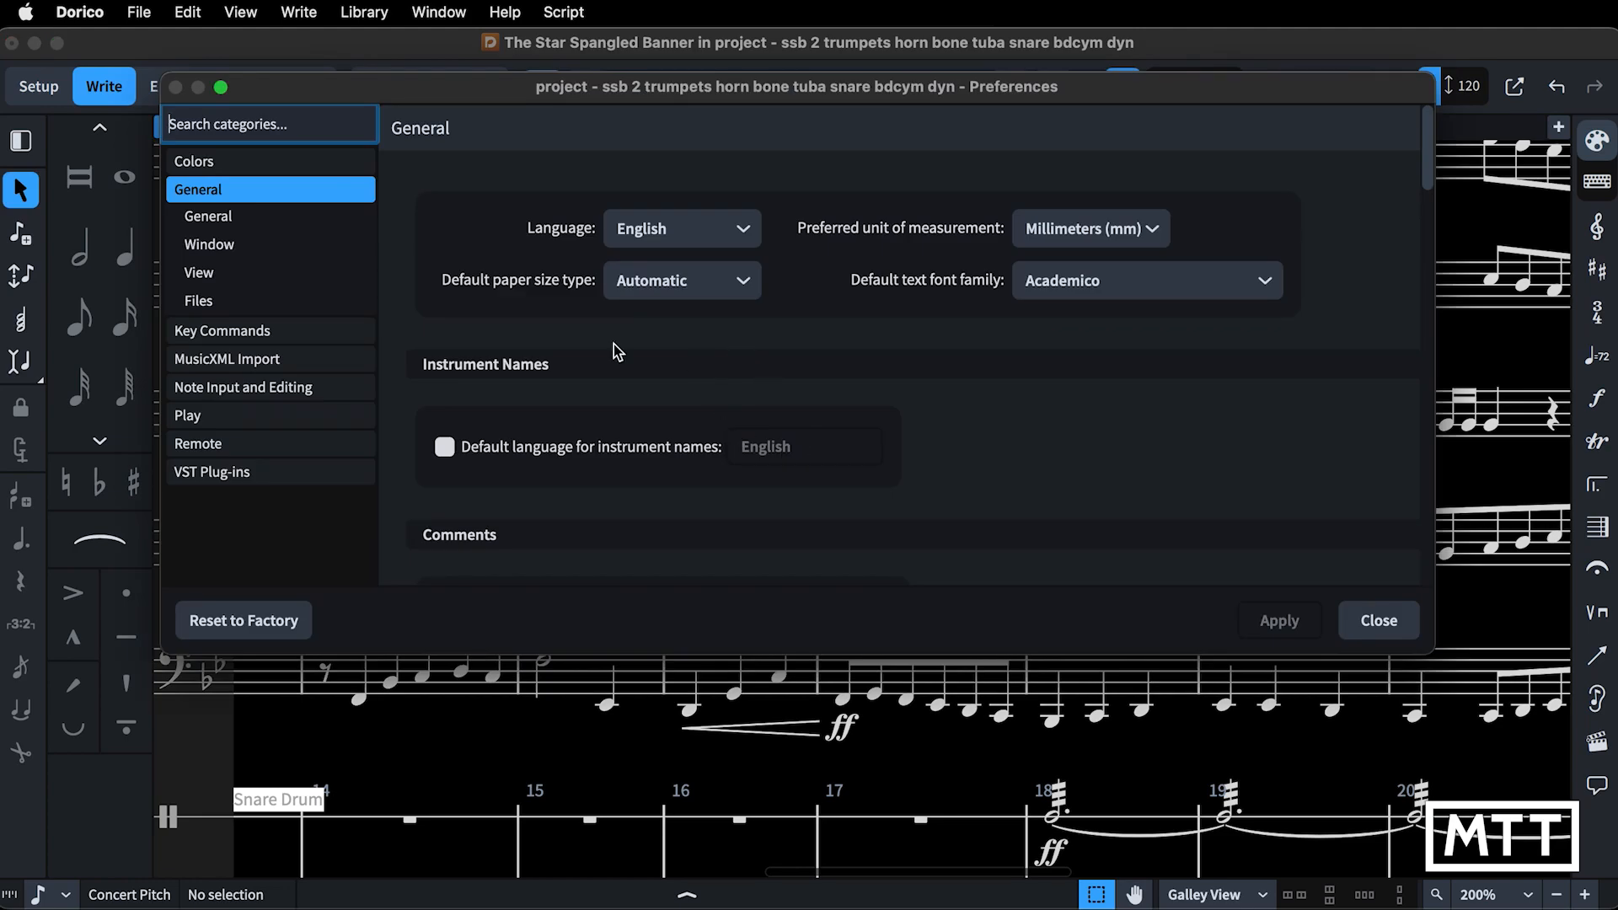
left_click(253, 162)
scroll(1022, 424, "down", 10)
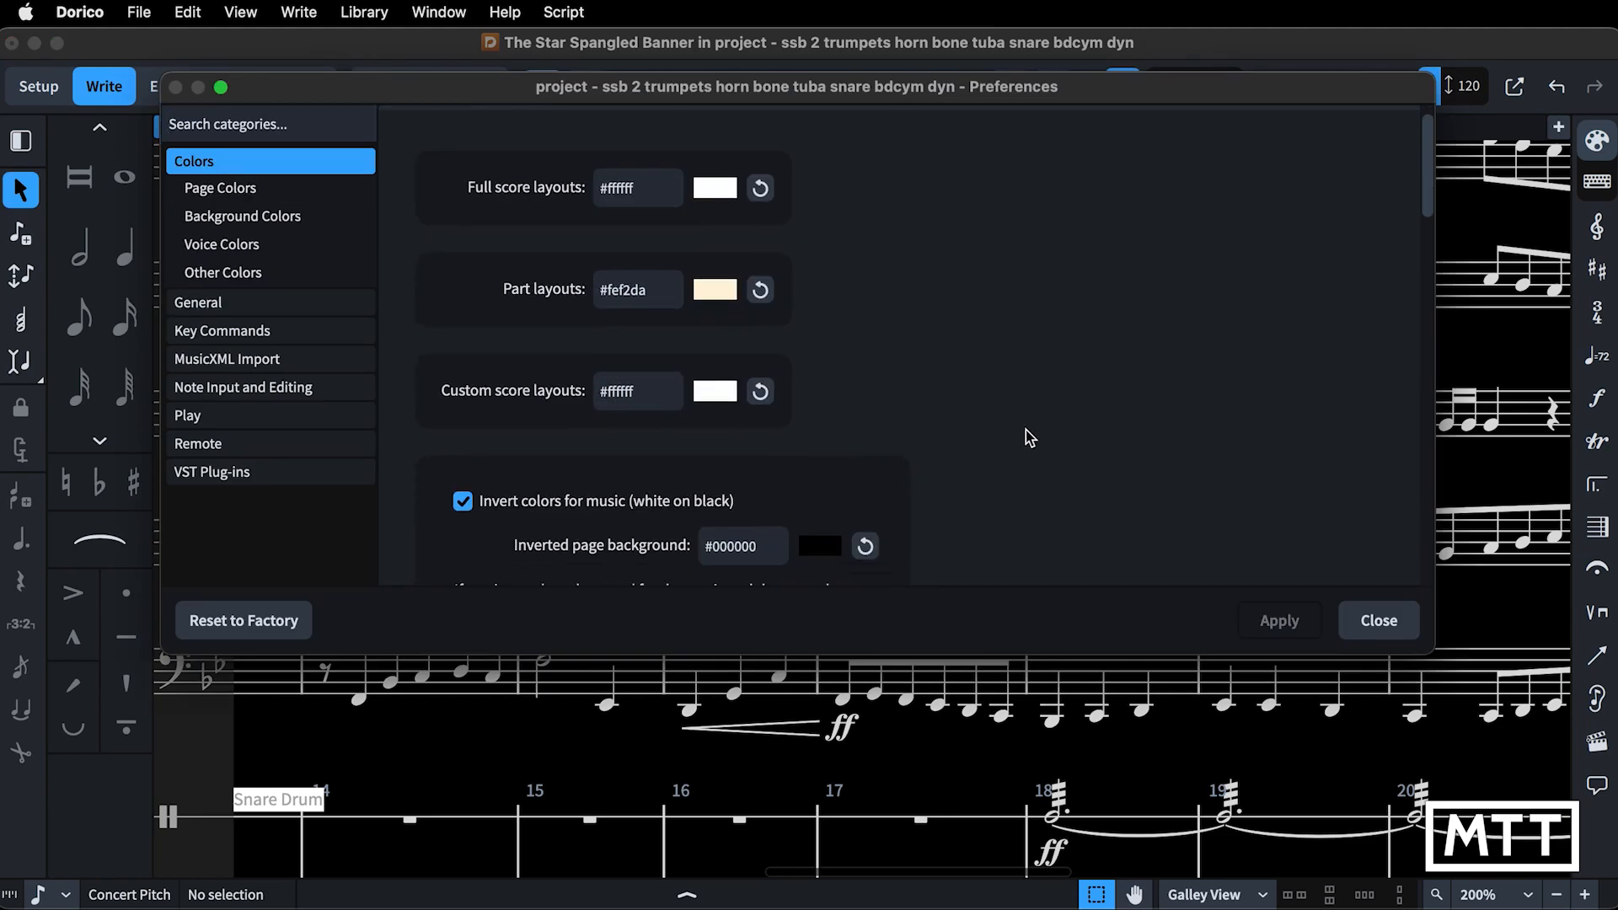
scroll(1025, 430, "down", 8)
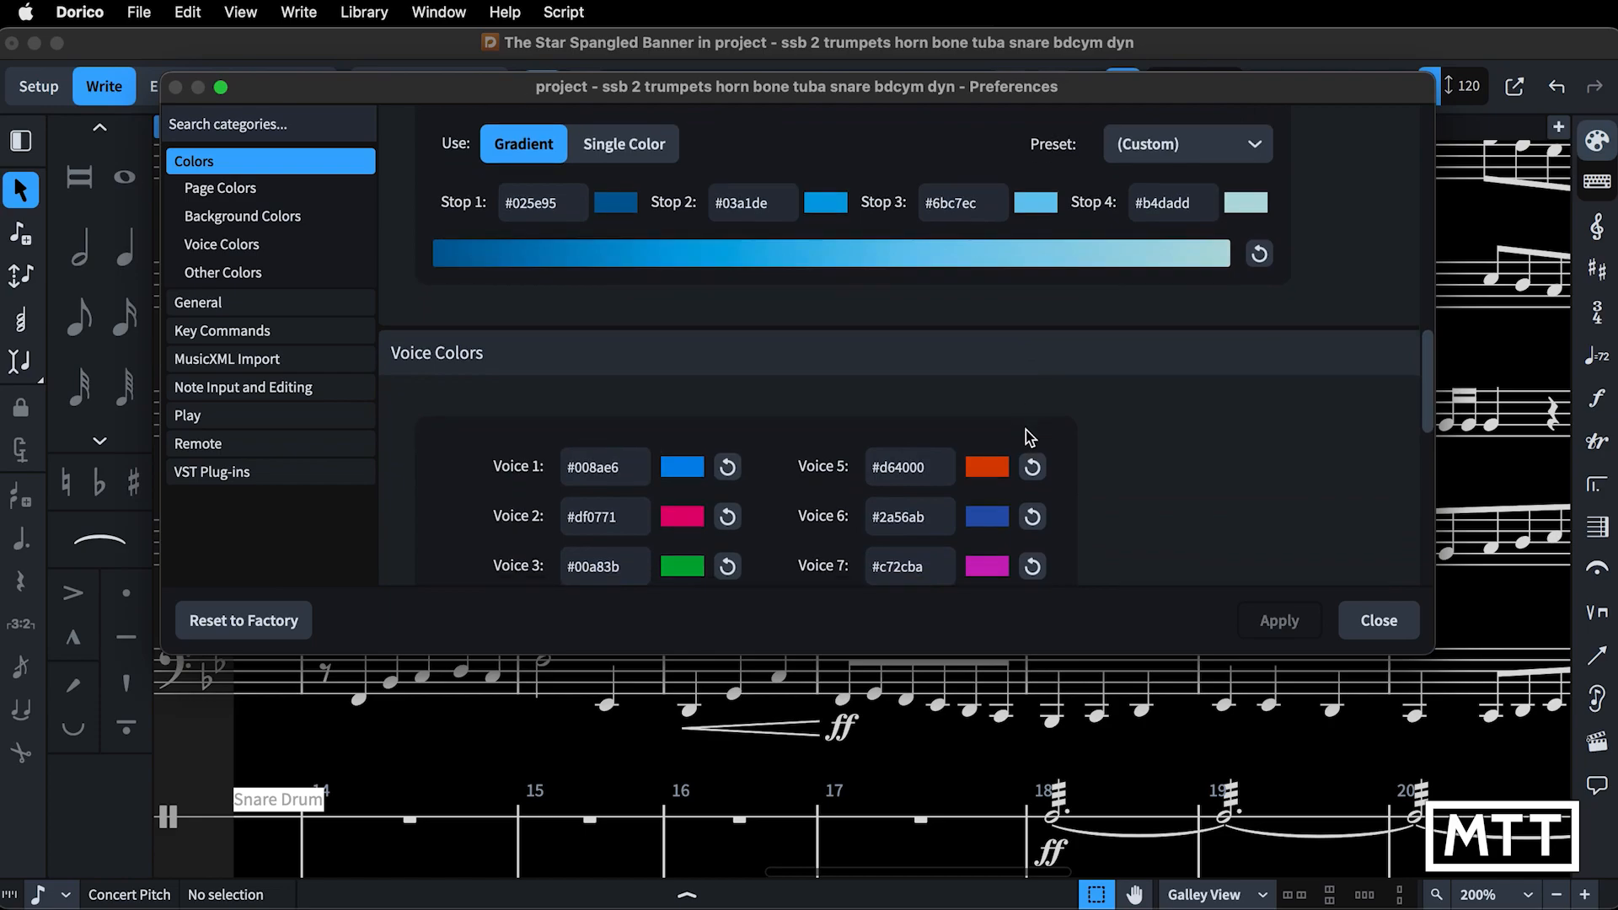
scroll(1025, 429, "up", 3)
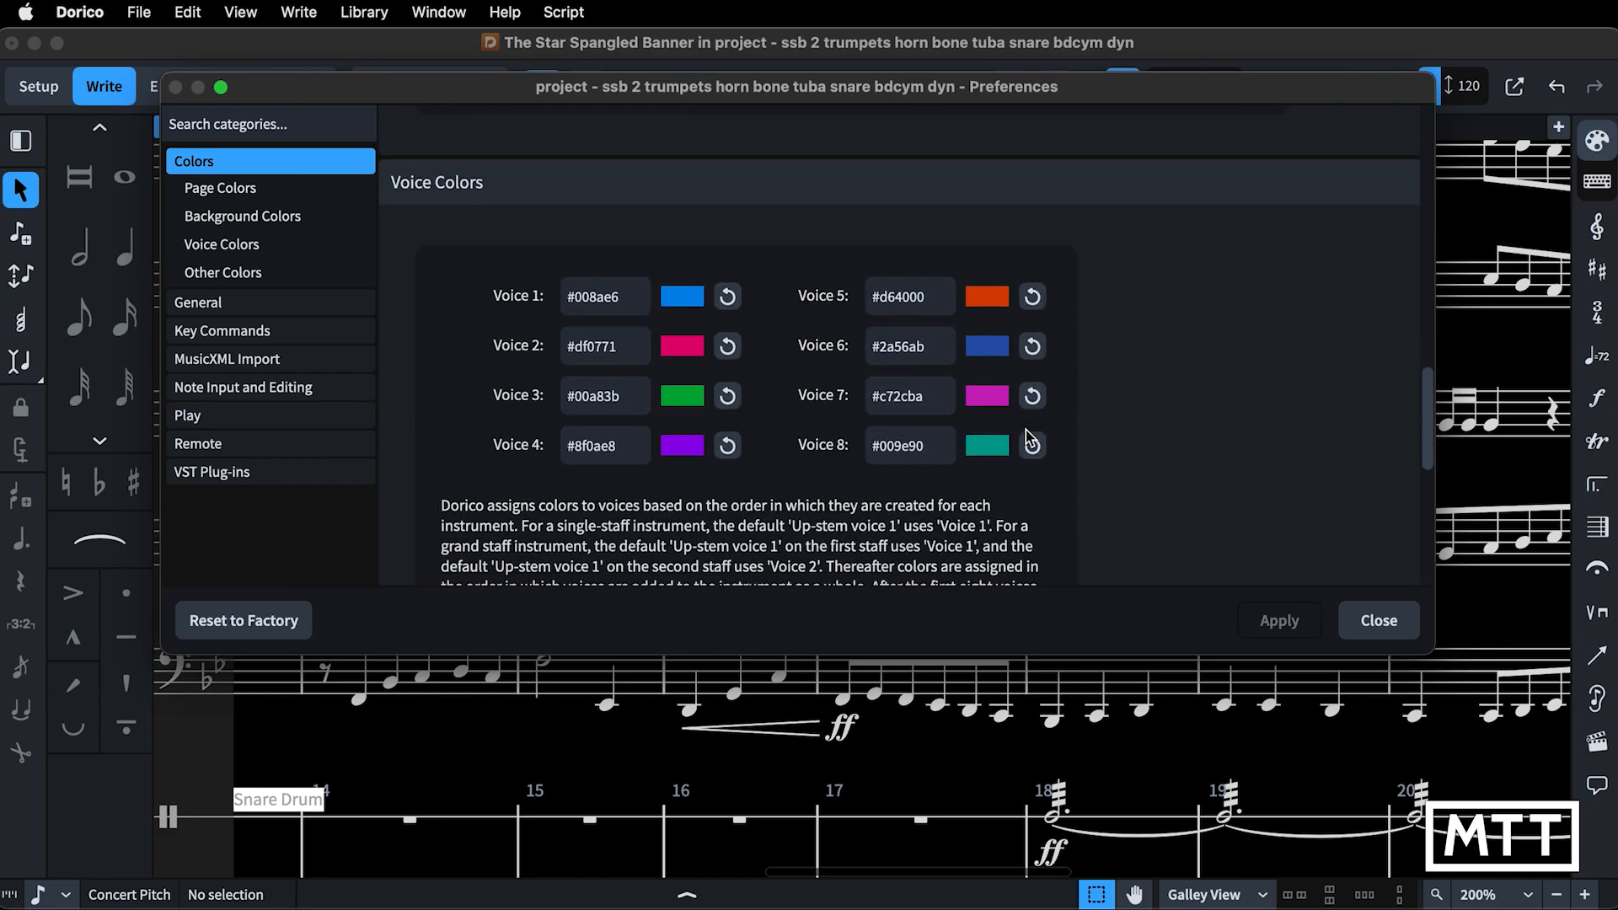
scroll(1025, 430, "down", 10)
scroll(1027, 434, "down", 1)
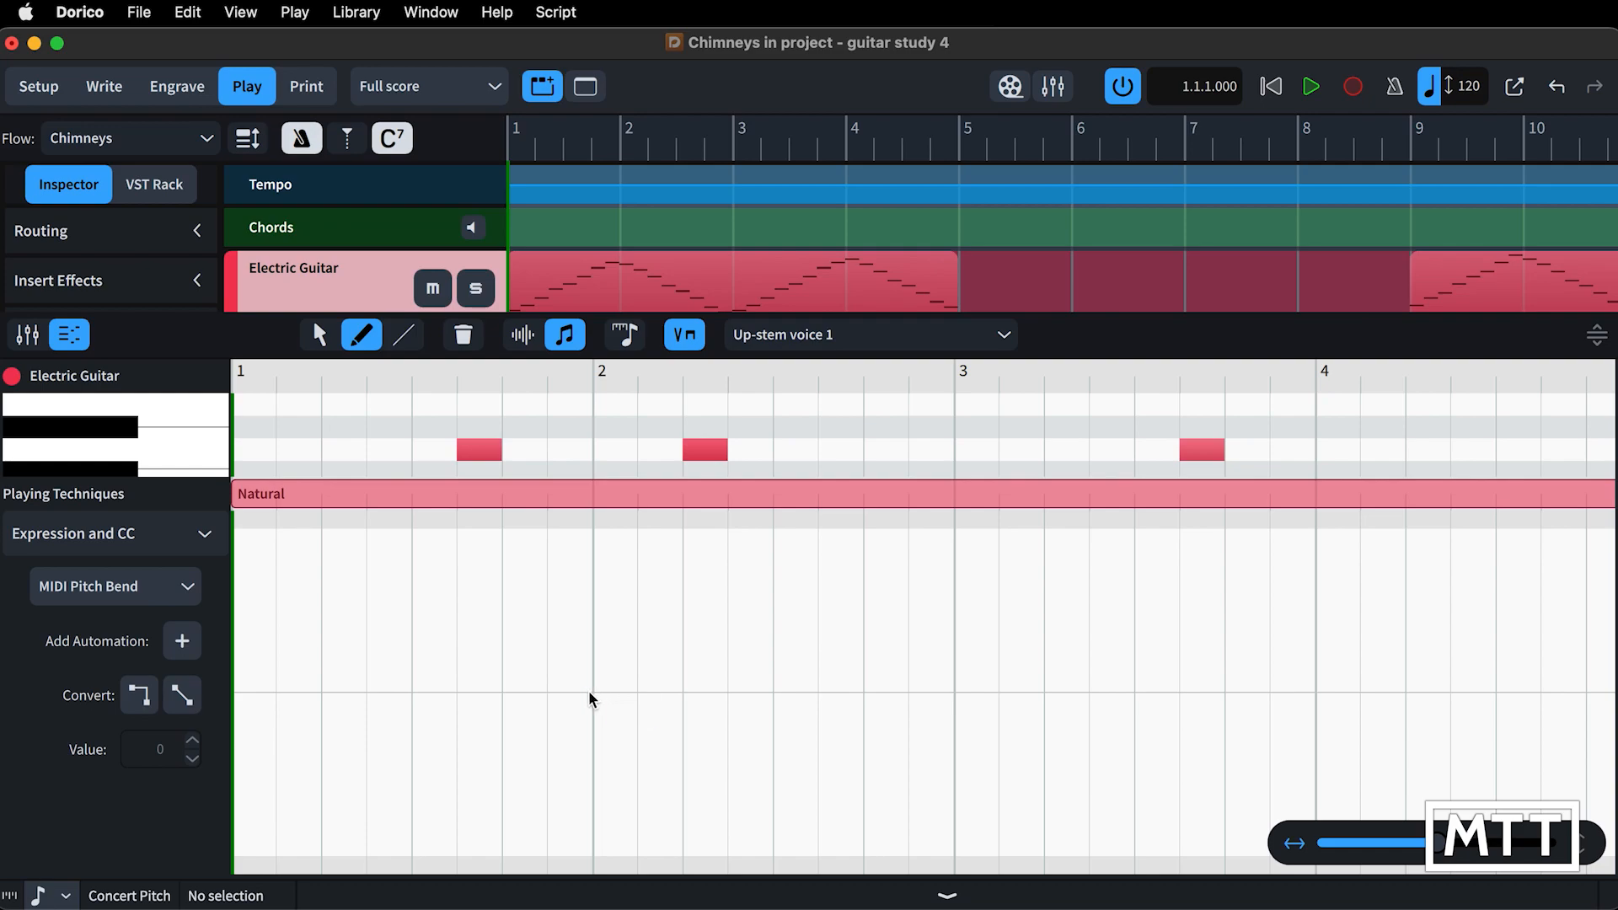
Draw a freehand MIDI Pitch Bend curve for the Electric Guitar from the start of bar 2 to late in bar 3.
mouse_move(589, 689)
left_mouse_down()
mouse_move(650, 589)
mouse_move(851, 750)
mouse_move(915, 775)
mouse_move(1041, 671)
mouse_move(1170, 706)
mouse_move(1241, 696)
left_mouse_up()
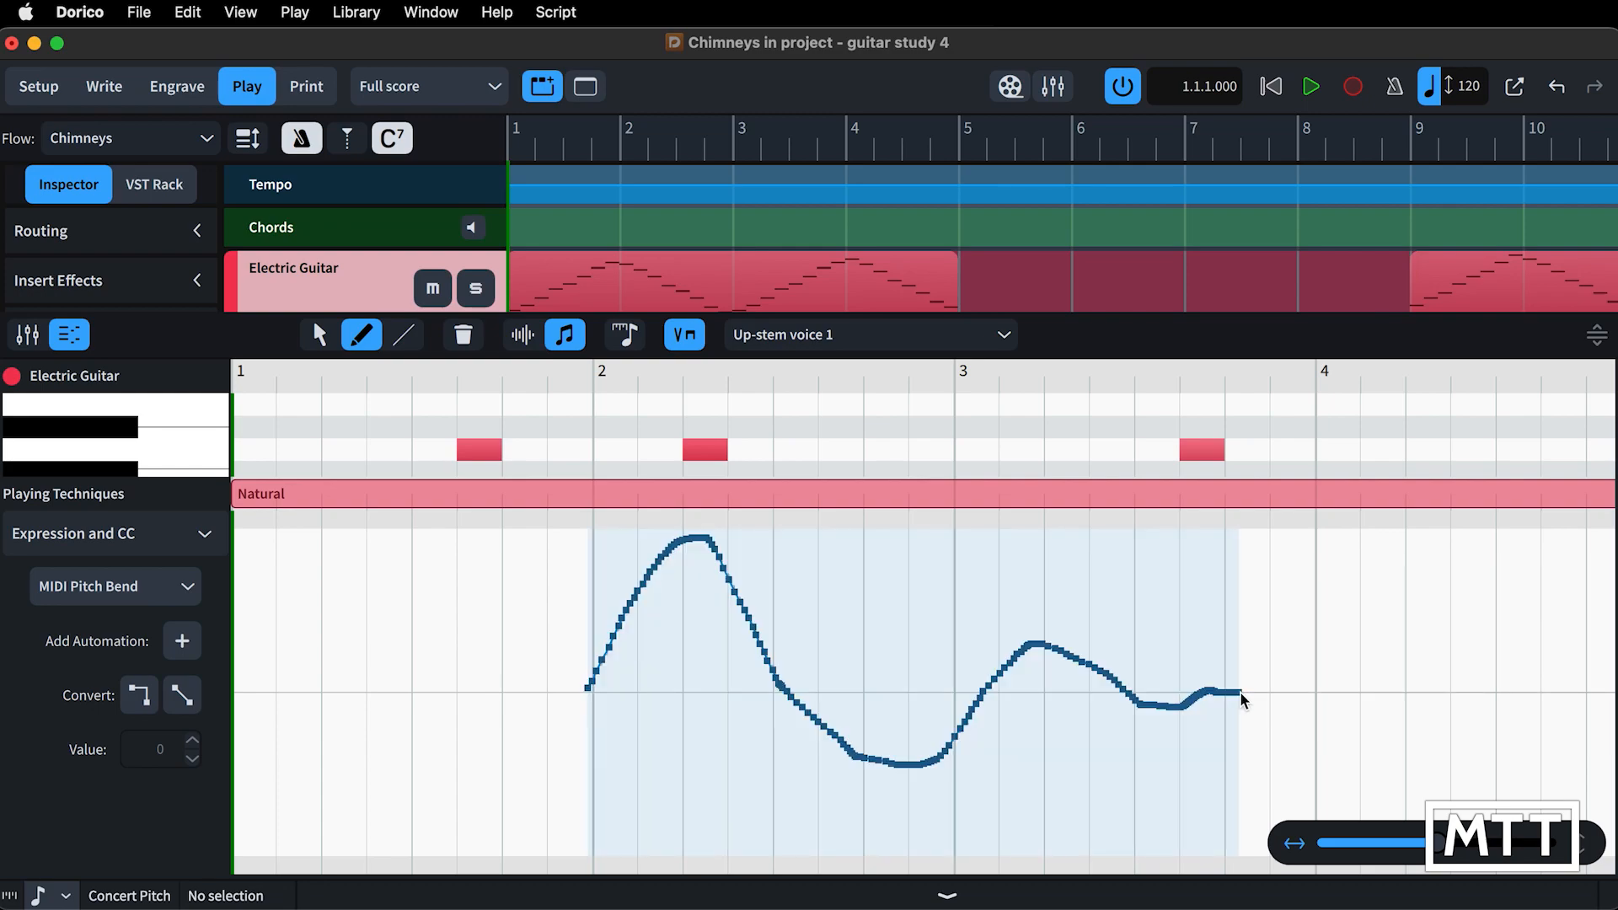
Try shifting all the points of the pitch bend curve together slightly earlier, and undo the move.
left_click(313, 338)
left_click_drag(570, 544, 1309, 854)
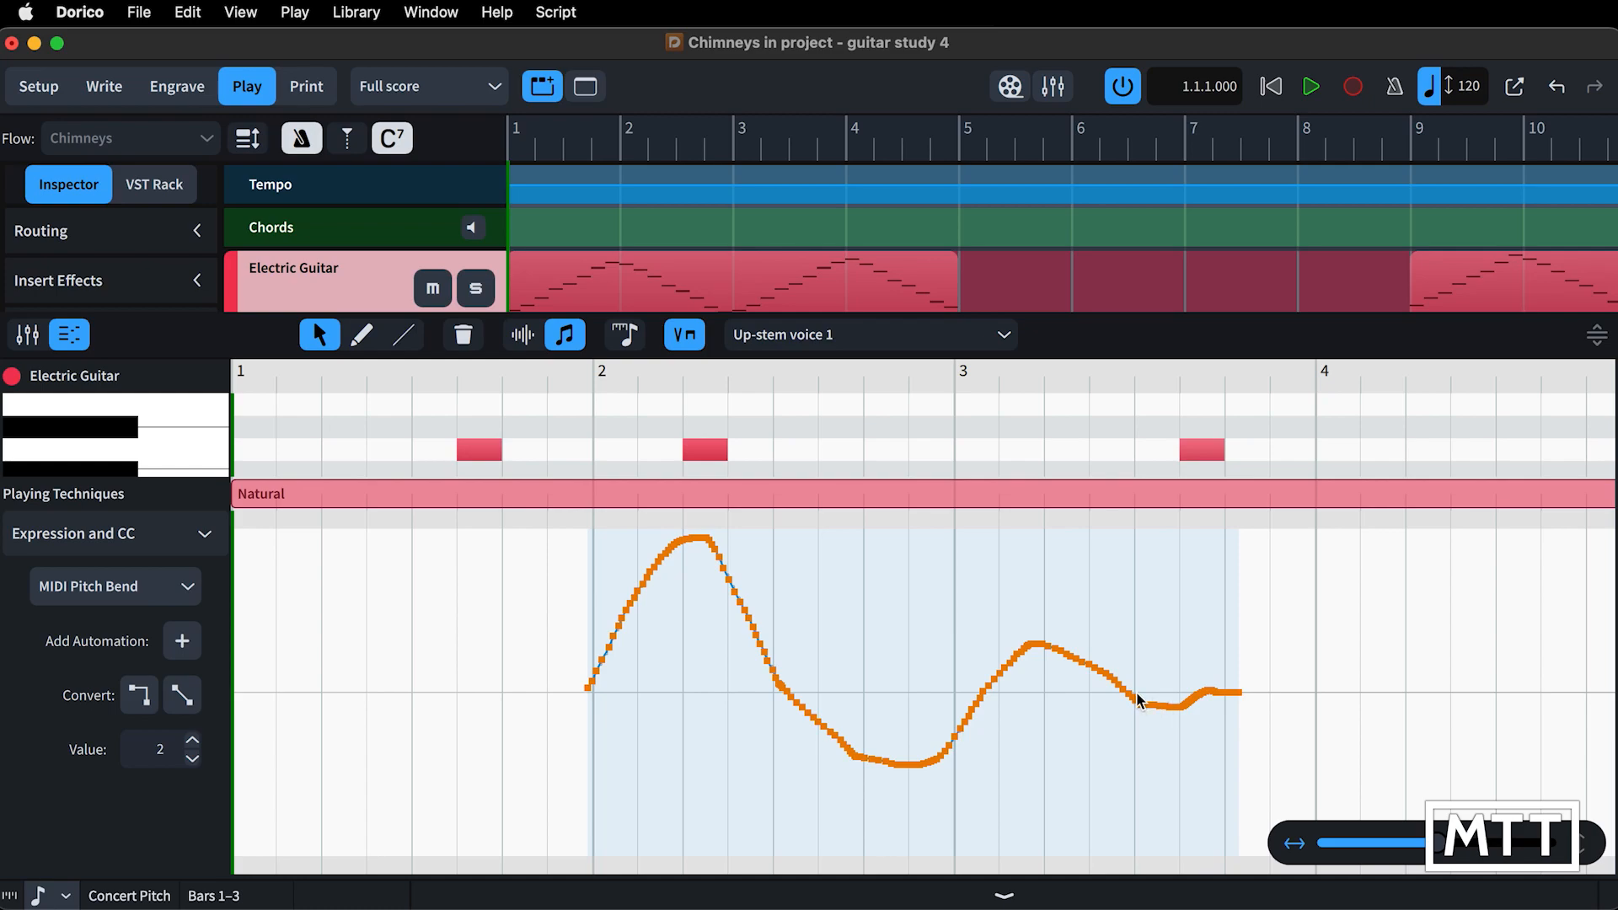
left_click_drag(1150, 705, 1146, 703)
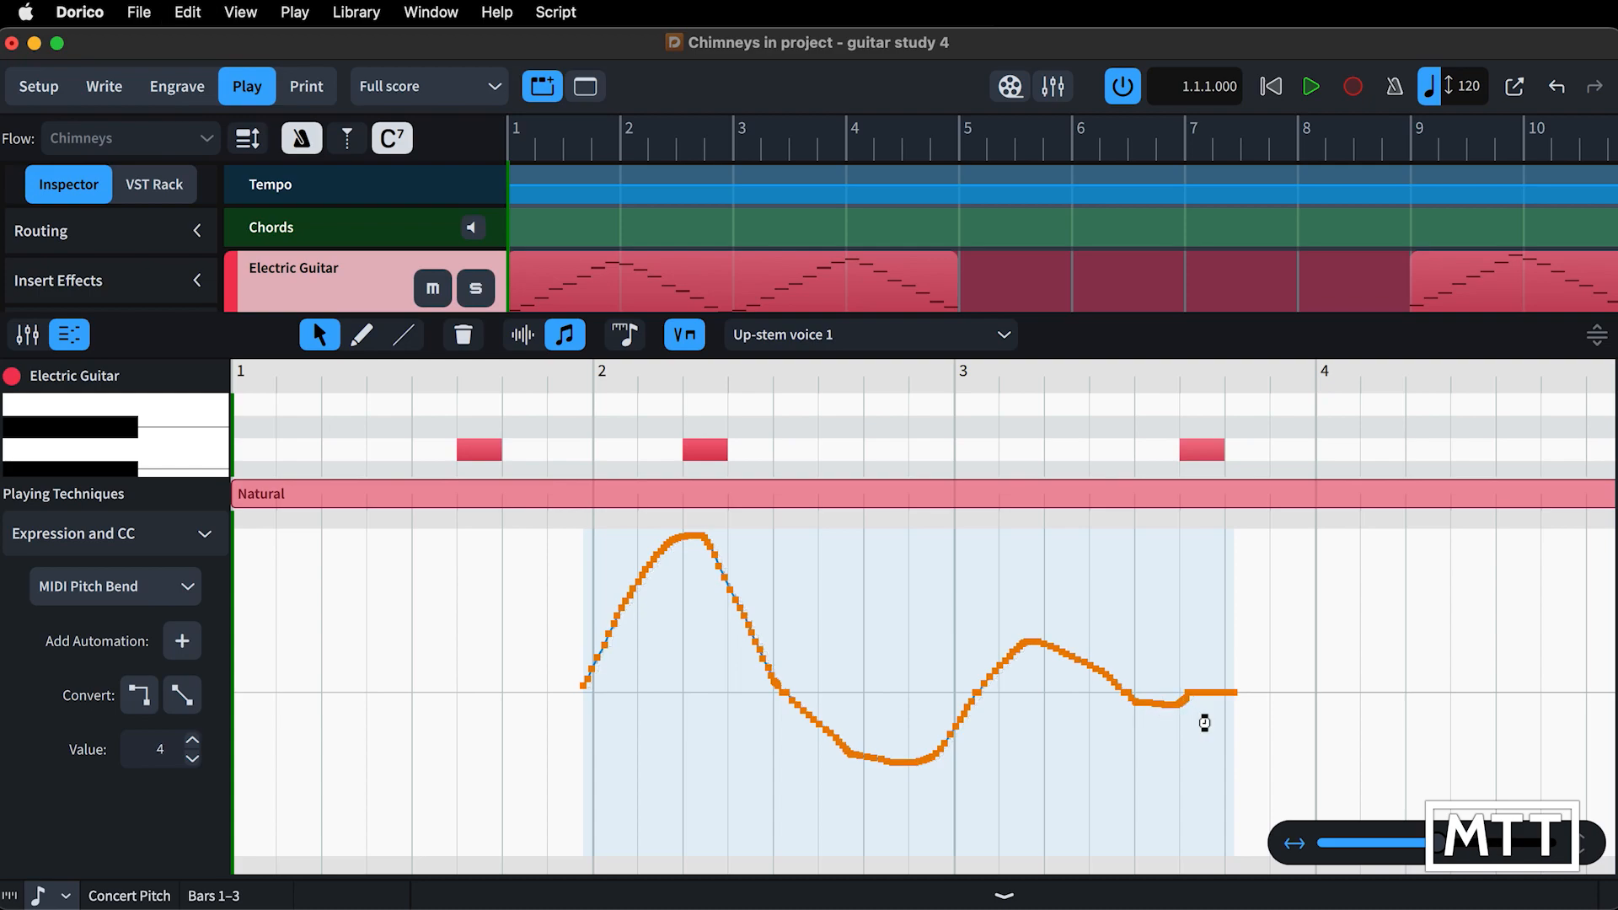
key("super+z")
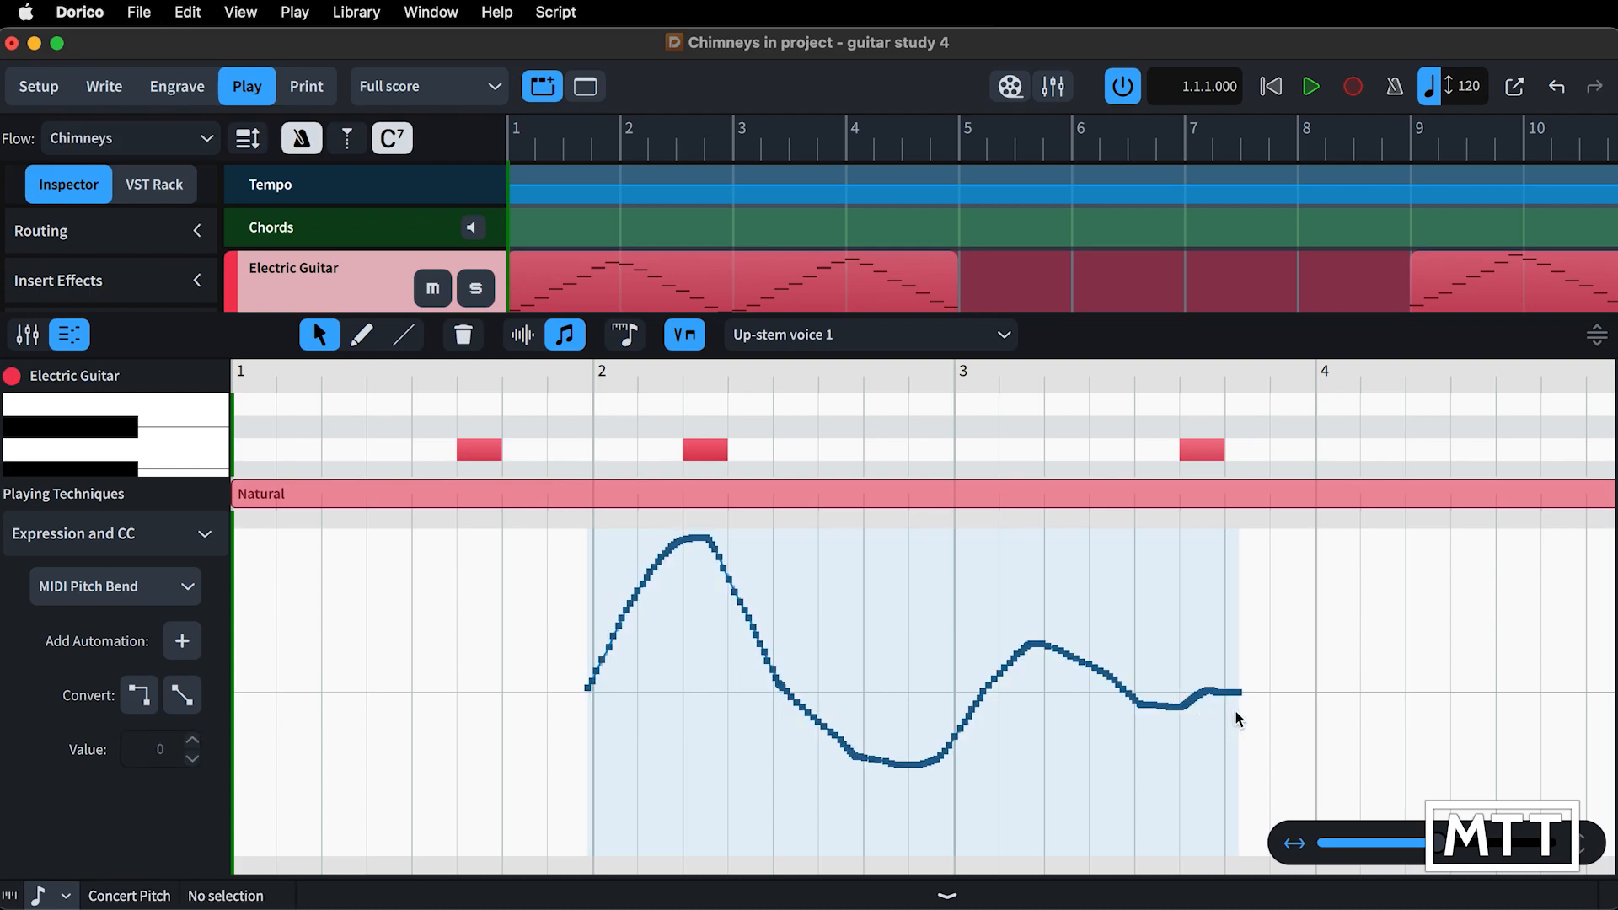
Select the last pitch bend points late in bar 3, level them at value 0 and deselect them.
left_click_drag(1259, 673, 1229, 691)
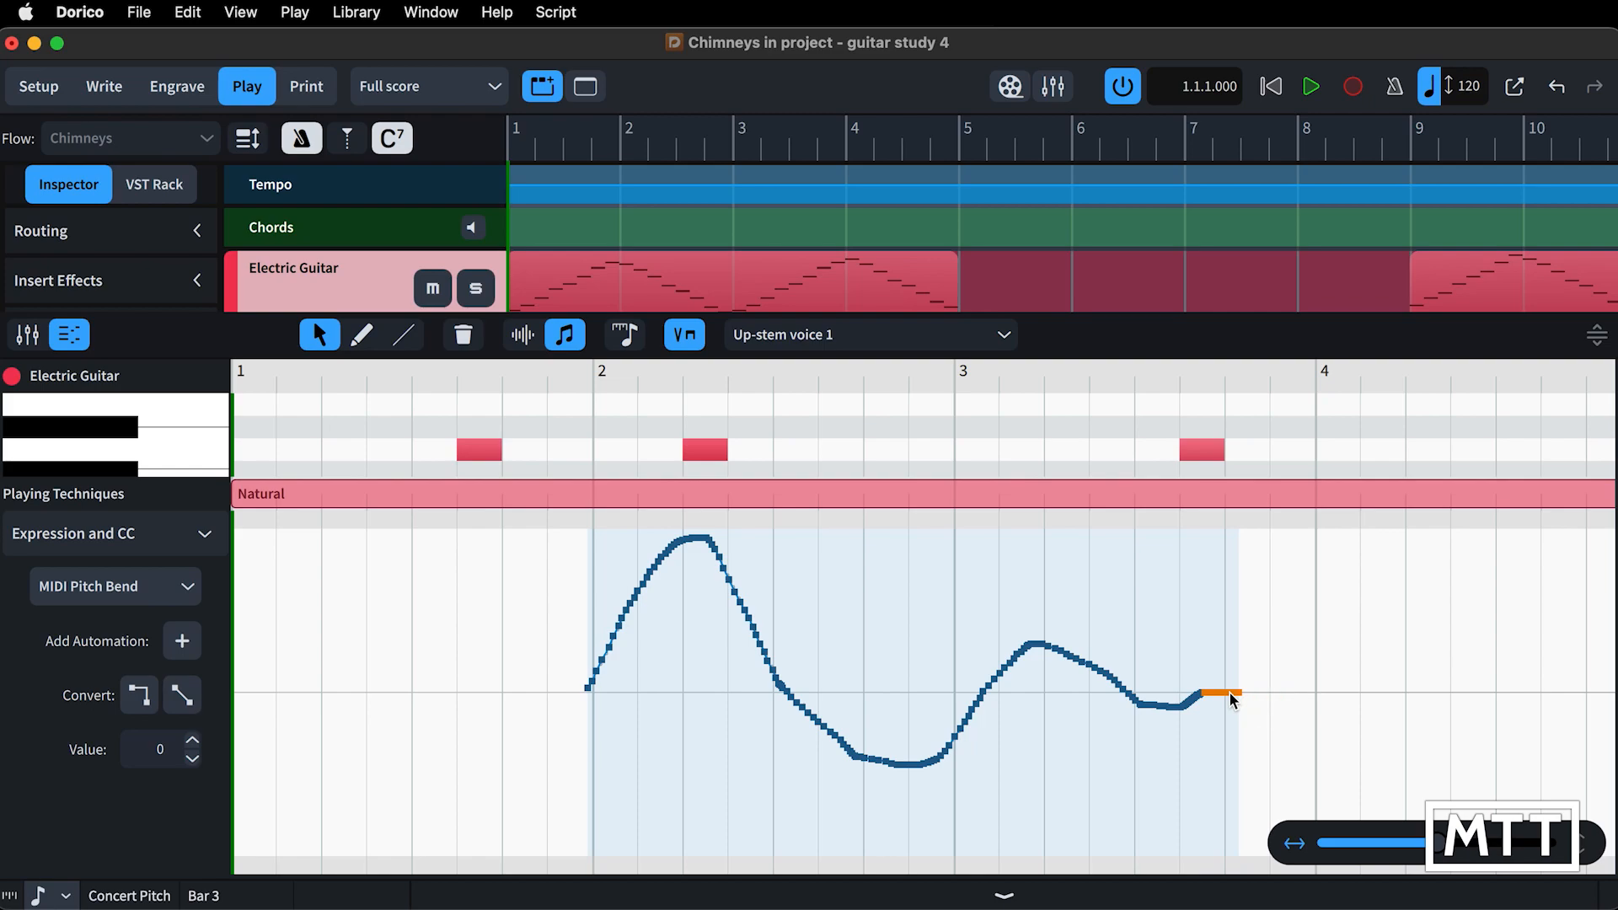
left_click(1251, 705)
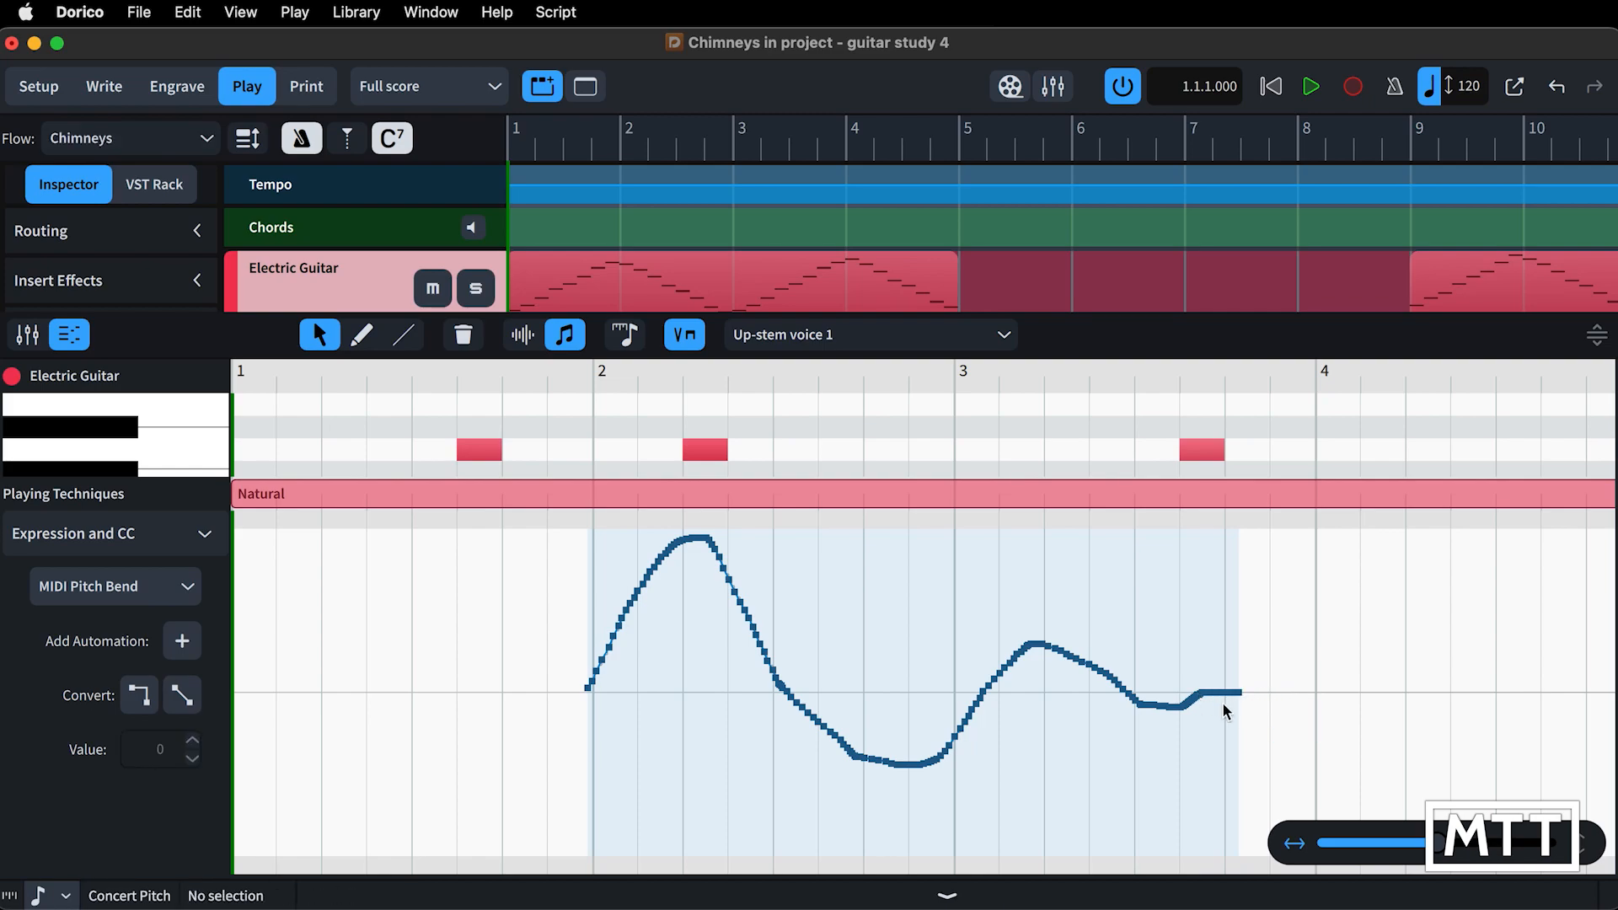